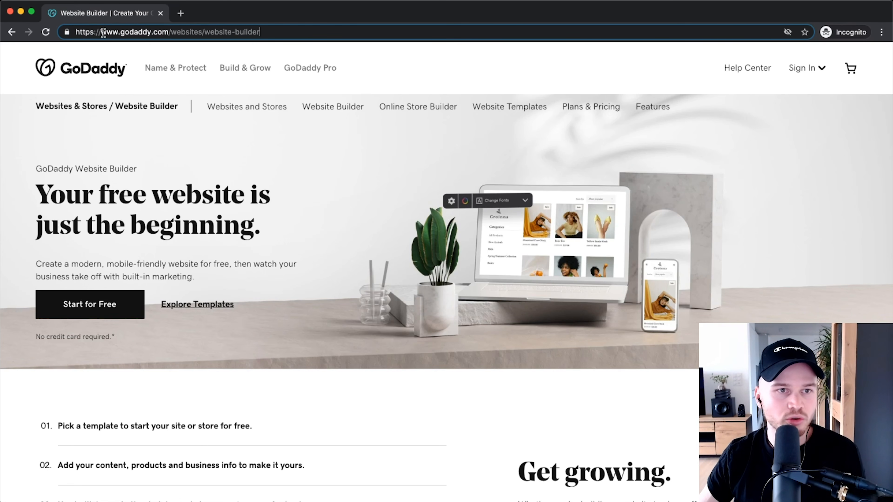
pyautogui.moveTo(119, 32); pyautogui.dragTo(274, 31)
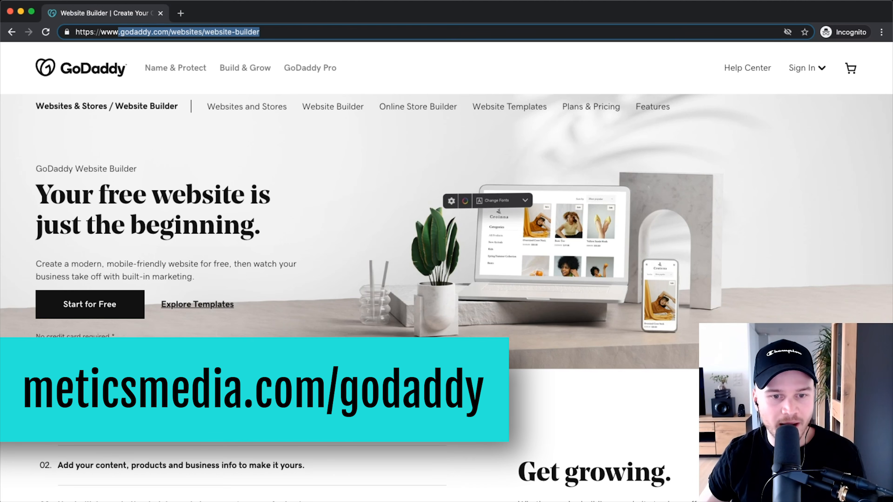
pyautogui.click(501, 157)
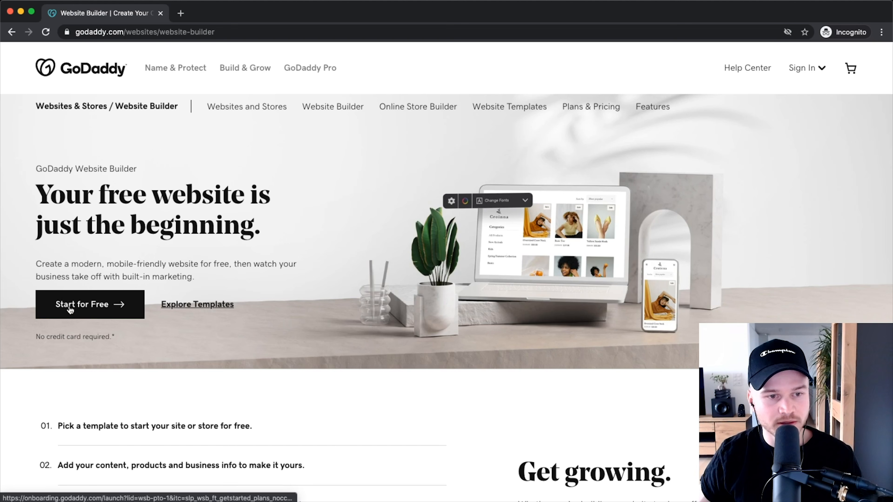
# Start creating a free website and fill in the email address for the new account.
pyautogui.scroll(5, 71, 312)
pyautogui.click(80, 307)
pyautogui.scroll(-5, 80, 308)
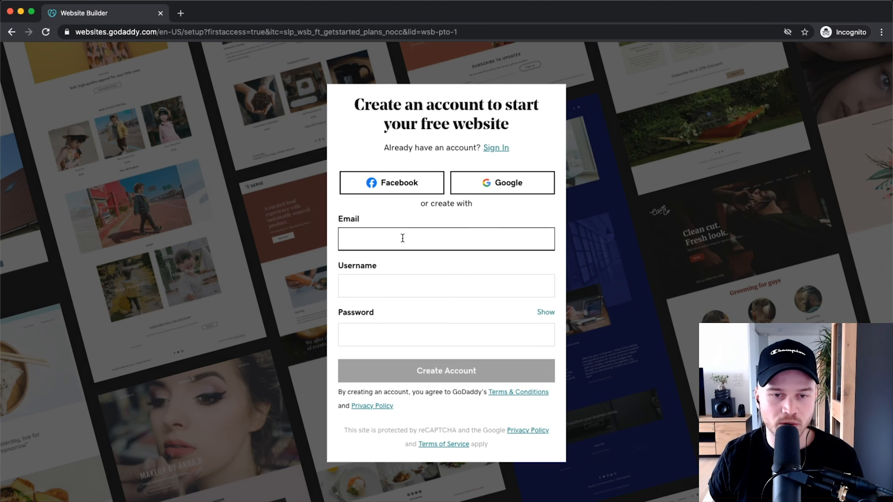
pyautogui.write('me')
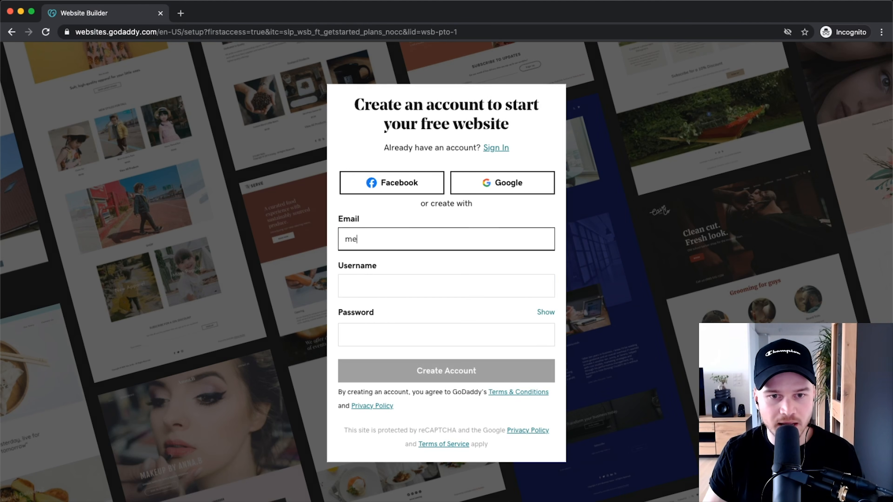
pyautogui.write('t')
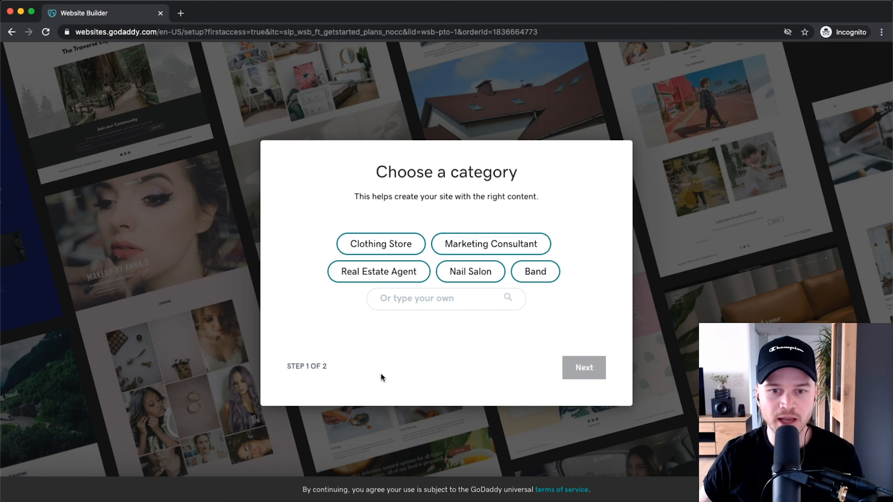
pyautogui.click(422, 301)
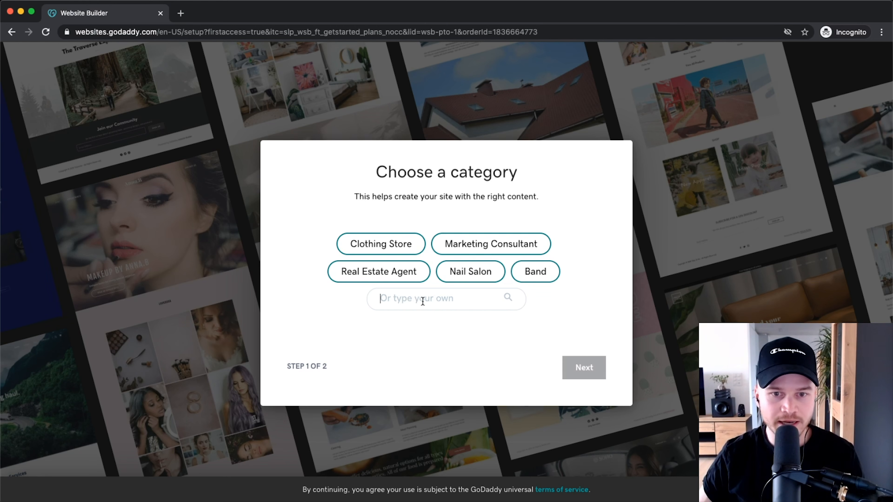
pyautogui.write('laywer')
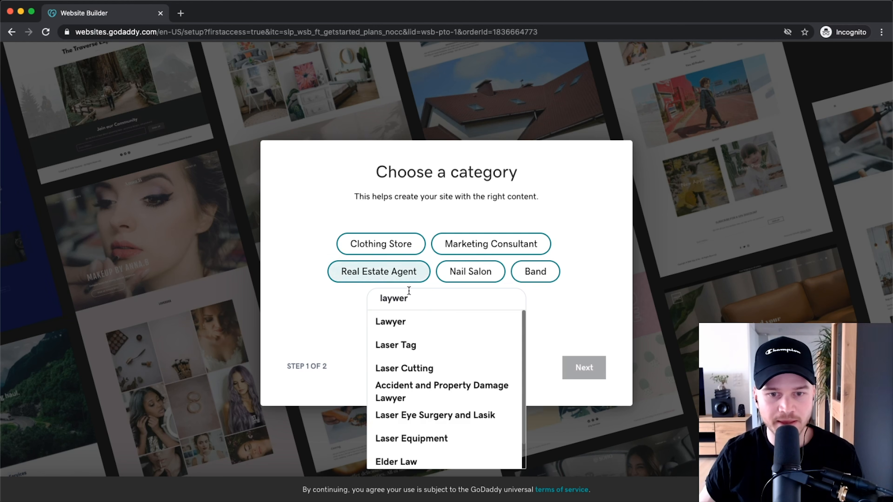
pyautogui.scroll(-1, 430, 356)
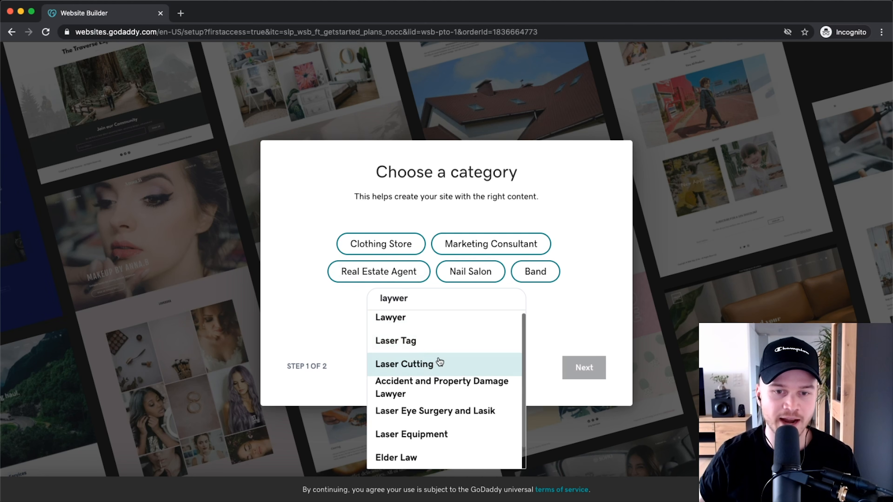
pyautogui.moveTo(411, 298); pyautogui.dragTo(376, 298)
pyautogui.press('BackSpace')
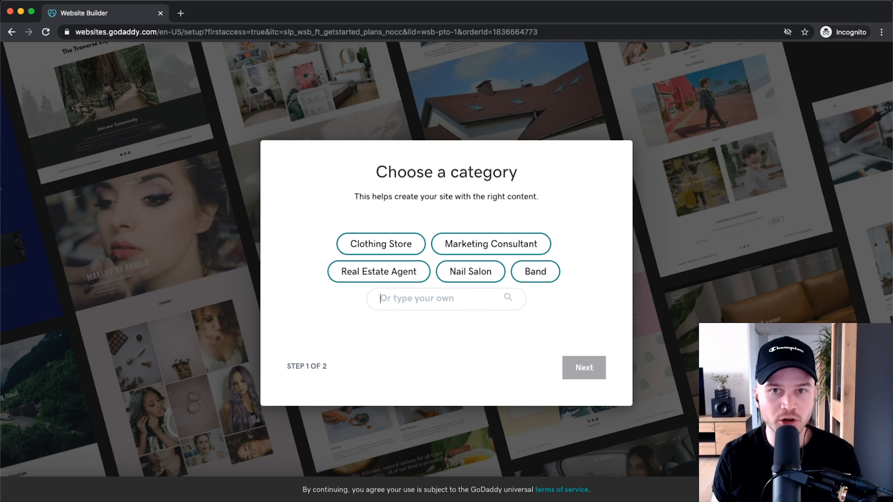
# Search the site categories for "photography", choose Photography and continue to the site naming step.
pyautogui.write('ph')
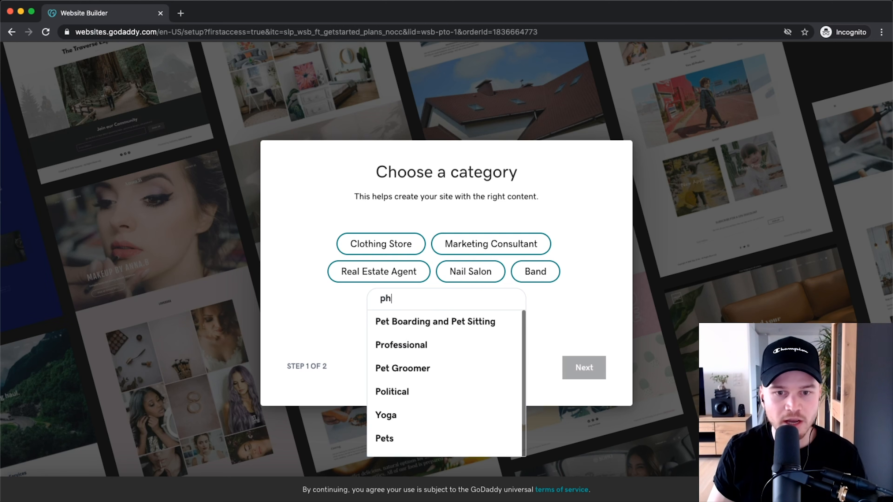
pyautogui.write('otography')
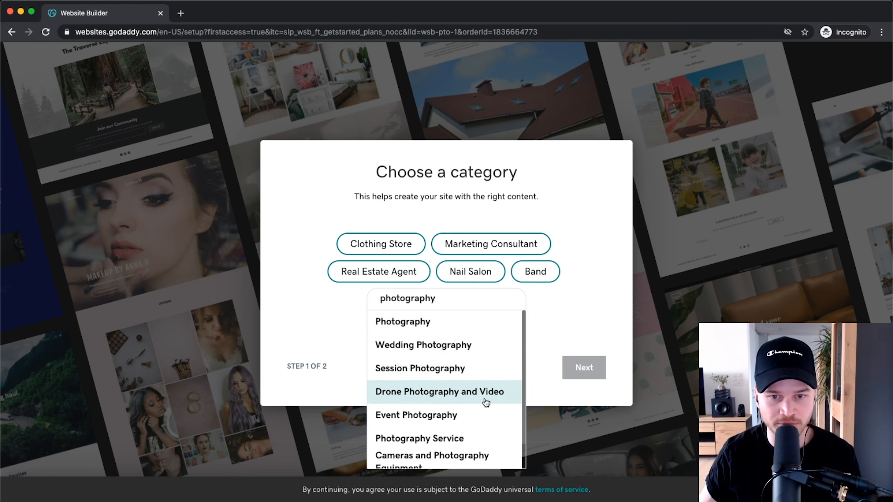
pyautogui.click(437, 321)
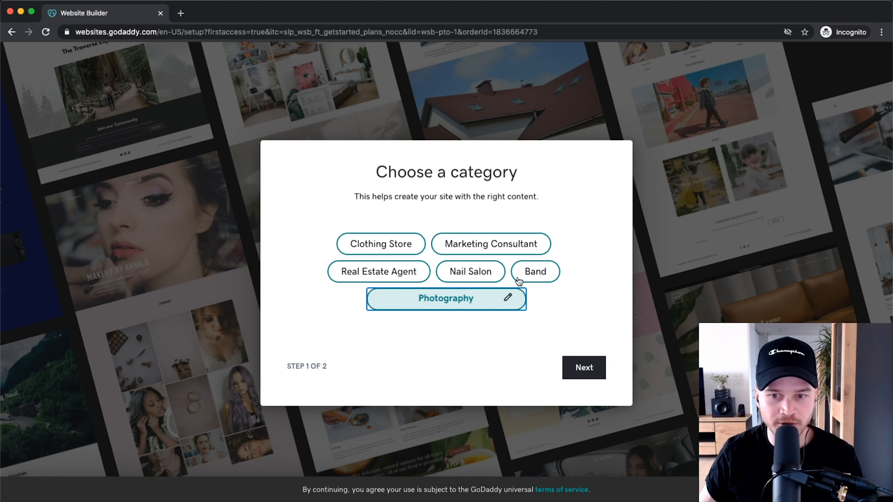
pyautogui.click(585, 367)
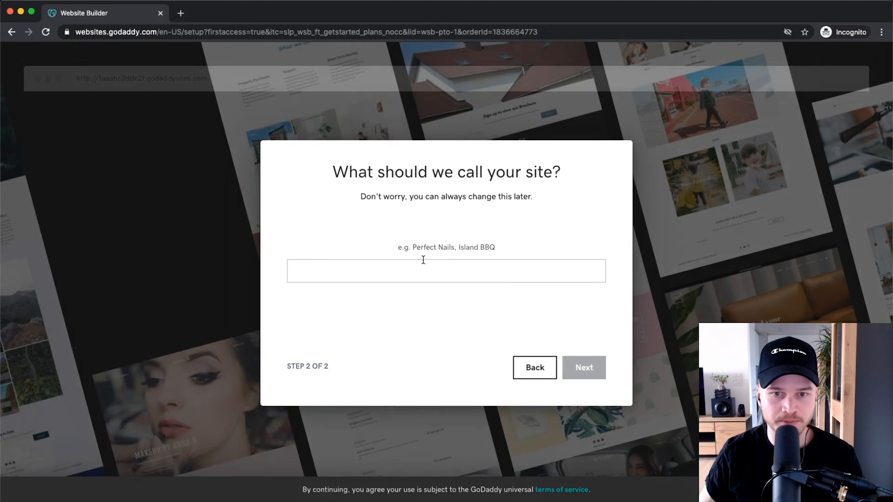
# Name the site "Metics Media Photography" and continue to the website editor.
pyautogui.click(530, 275)
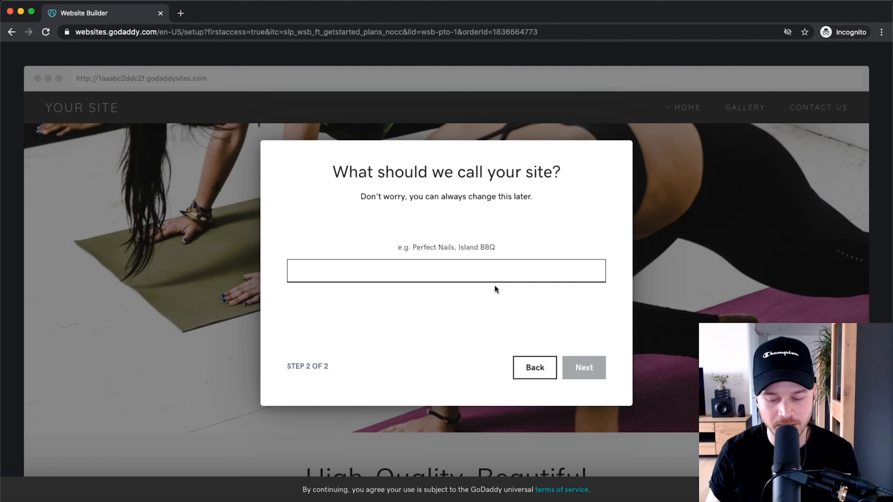
pyautogui.write('Metics Media ')
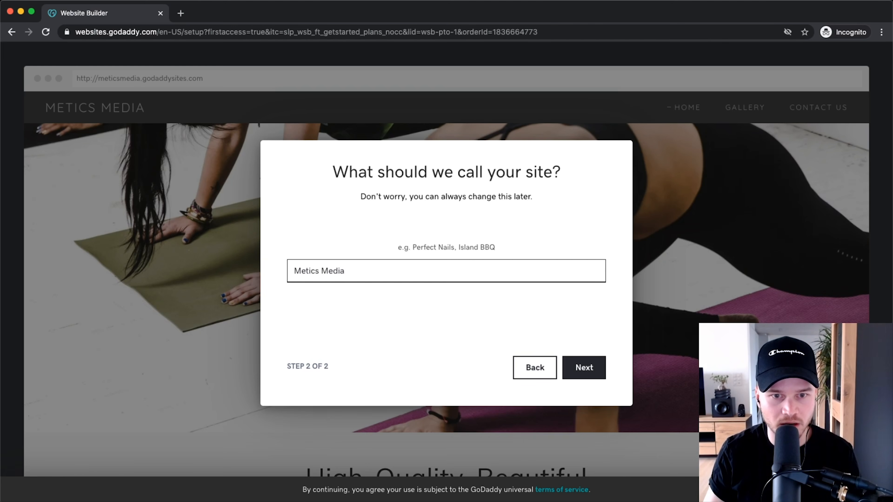
pyautogui.write('Photography')
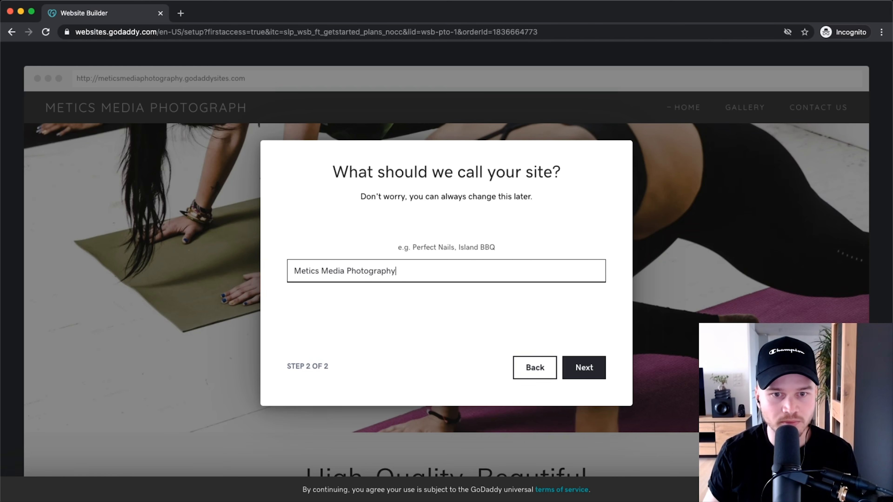
pyautogui.click(596, 368)
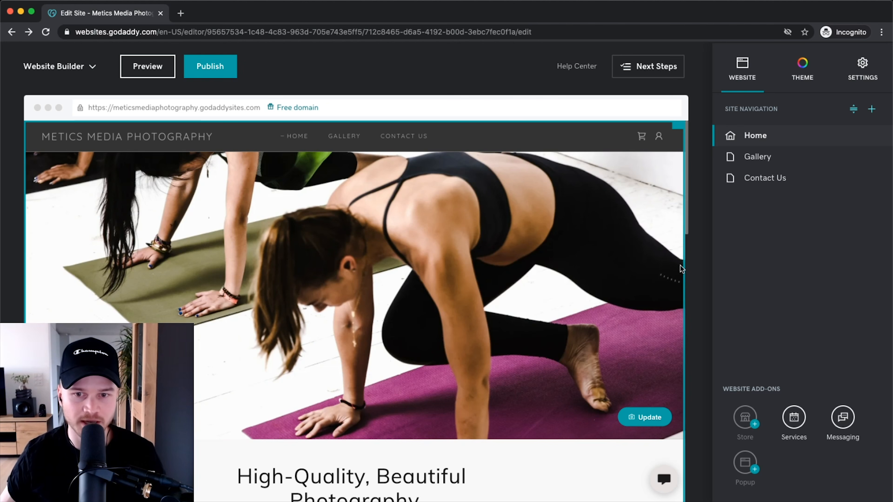
# Look over the home page and open the gallery of alternative themes for the site.
pyautogui.scroll(-15, 509, 206)
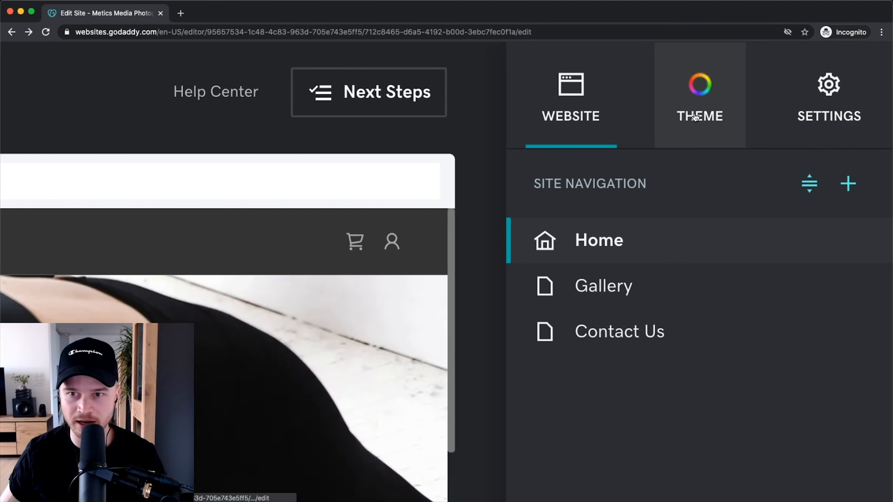
pyautogui.click(696, 118)
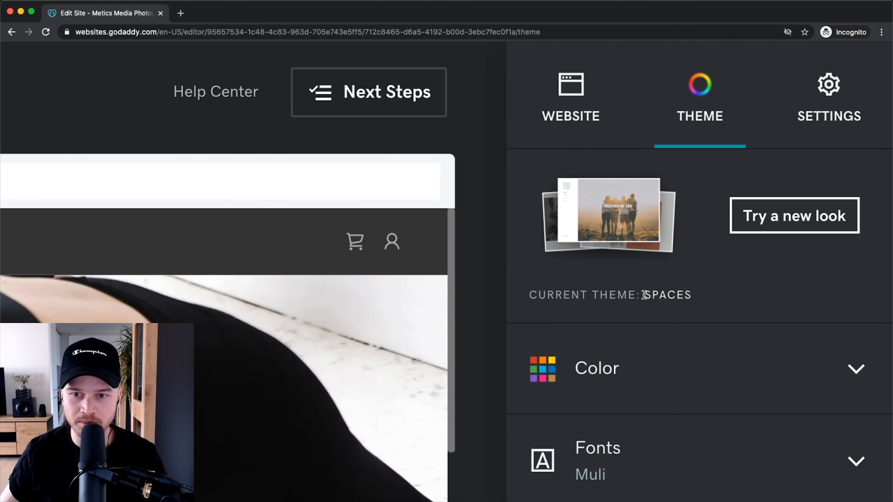
pyautogui.moveTo(709, 294); pyautogui.dragTo(647, 296)
pyautogui.click(739, 280)
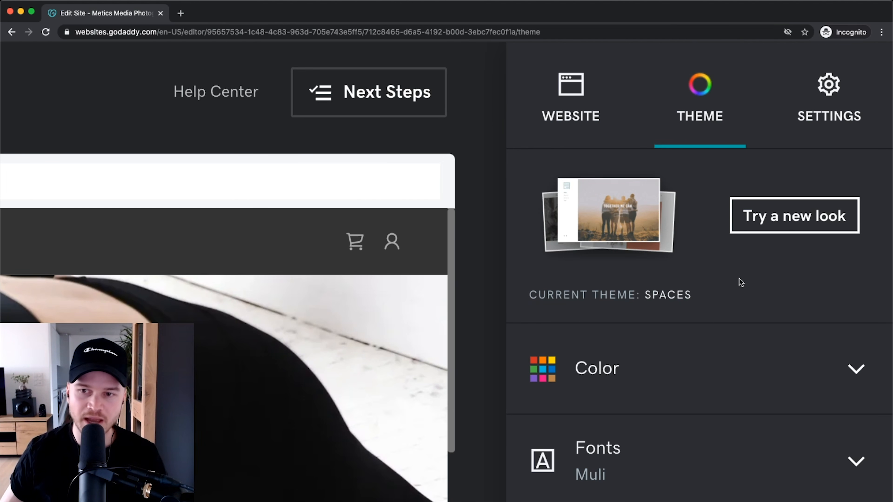
pyautogui.click(791, 215)
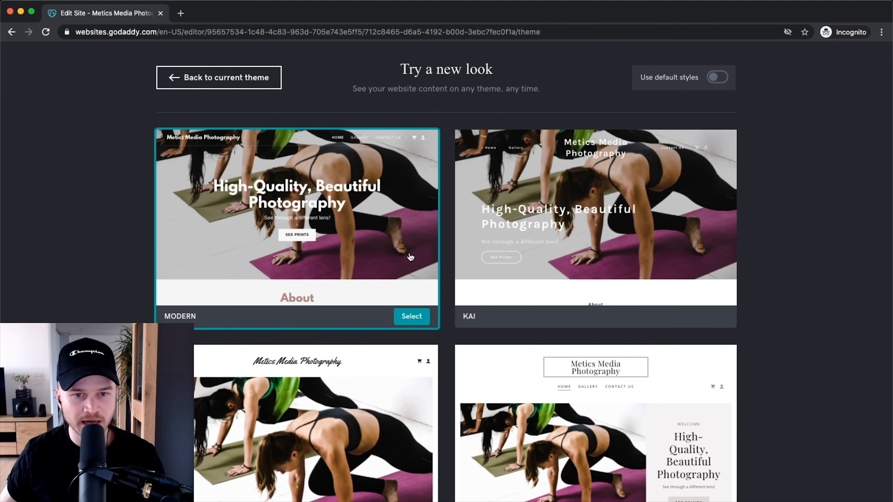
# Browse the available themes and apply the Modern theme to the site.
pyautogui.scroll(-10, 311, 195)
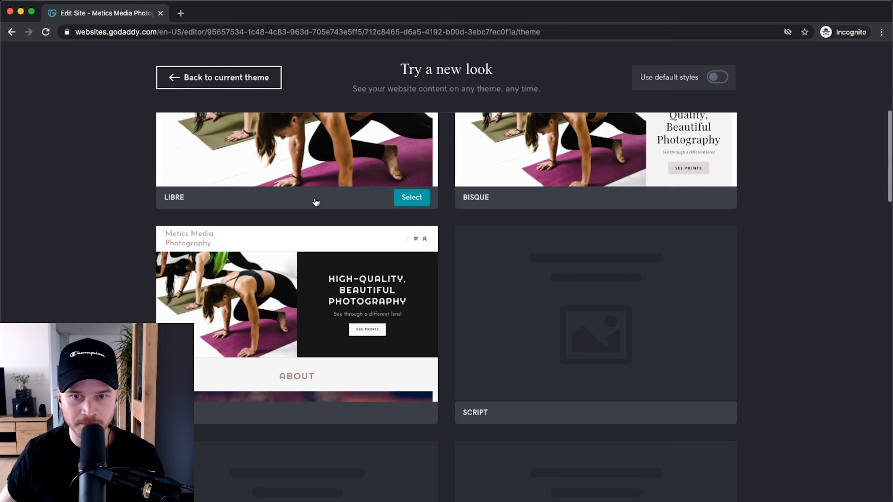
pyautogui.scroll(-15, 317, 200)
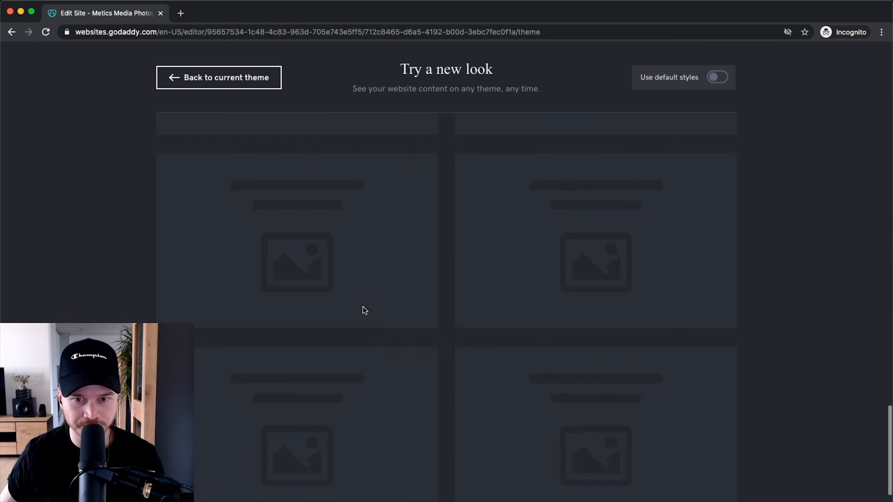
pyautogui.scroll(-2, 411, 382)
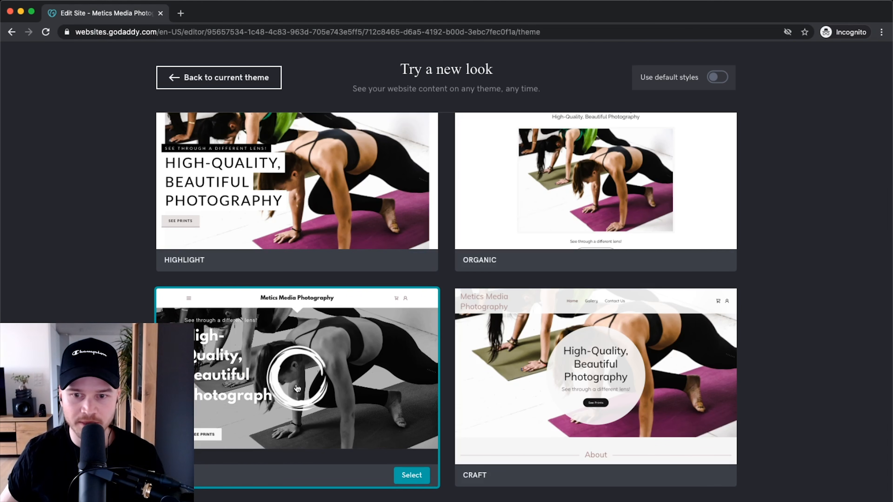
pyautogui.scroll(5, 314, 375)
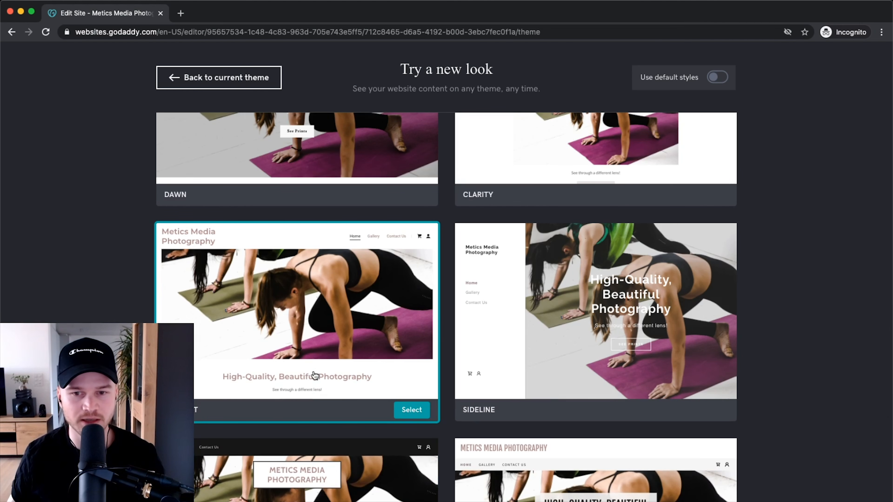
pyautogui.scroll(5, 305, 357)
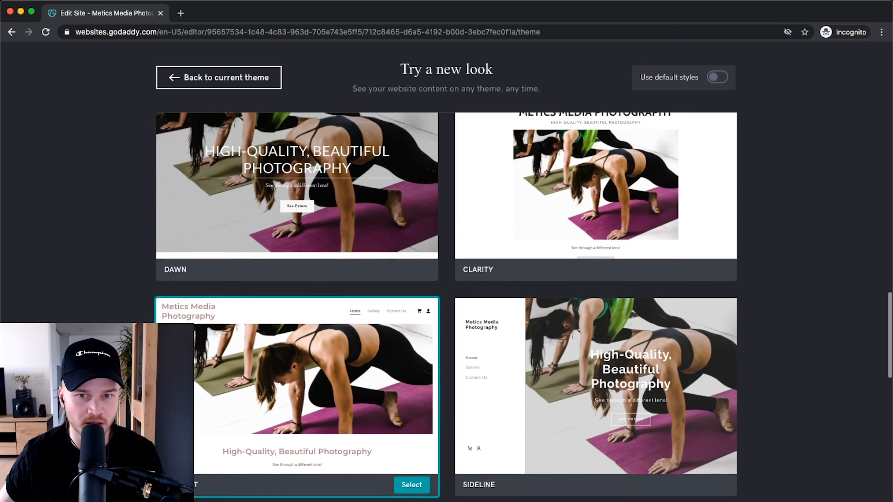
pyautogui.scroll(5, 447, 306)
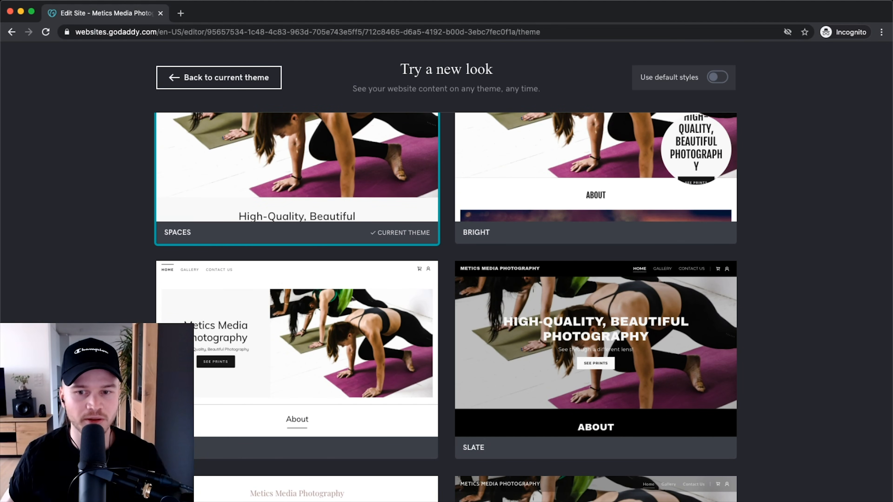
pyautogui.moveTo(158, 317)
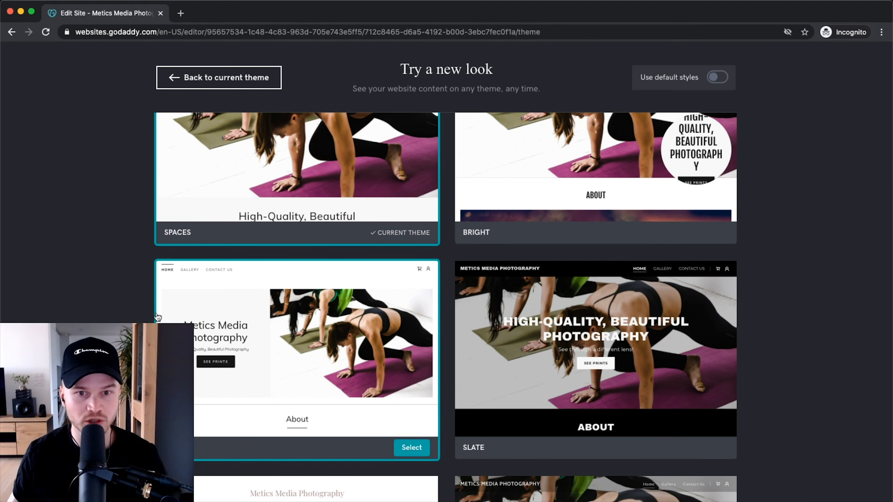
pyautogui.scroll(-10, 158, 316)
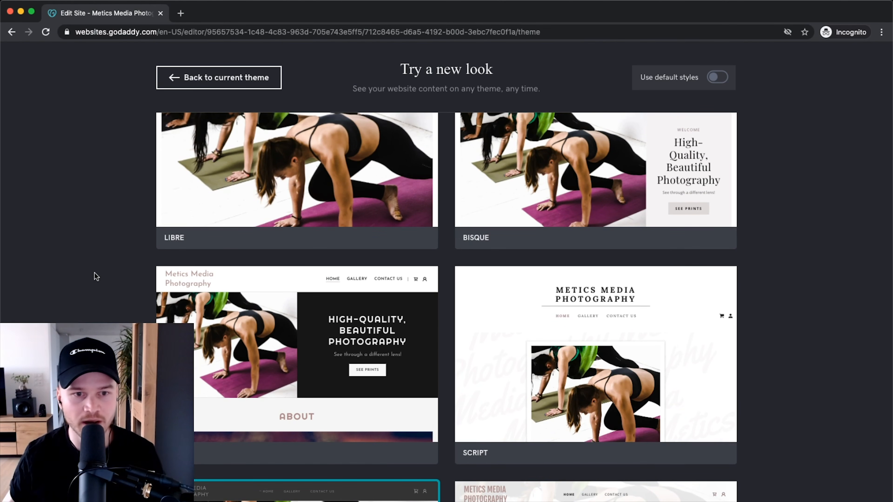
pyautogui.scroll(5, 96, 276)
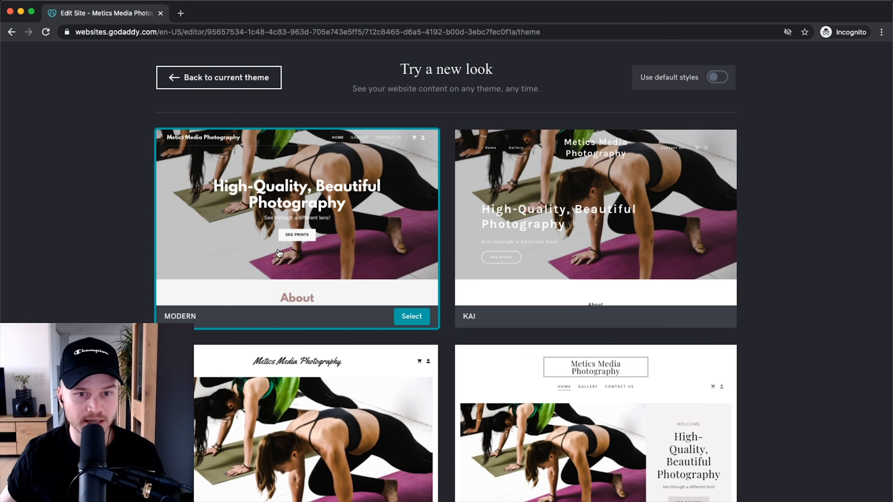
pyautogui.click(400, 317)
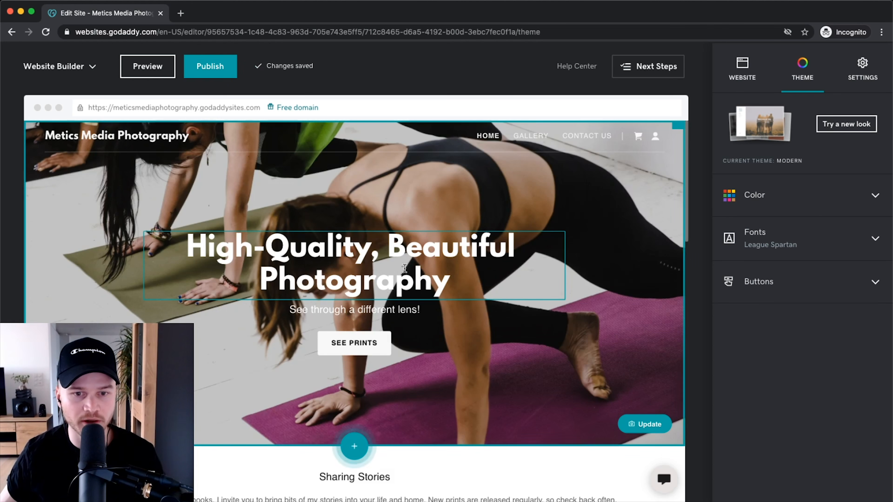
# Set the theme's custom color to the coral red #E56060.
pyautogui.scroll(-10, 404, 335)
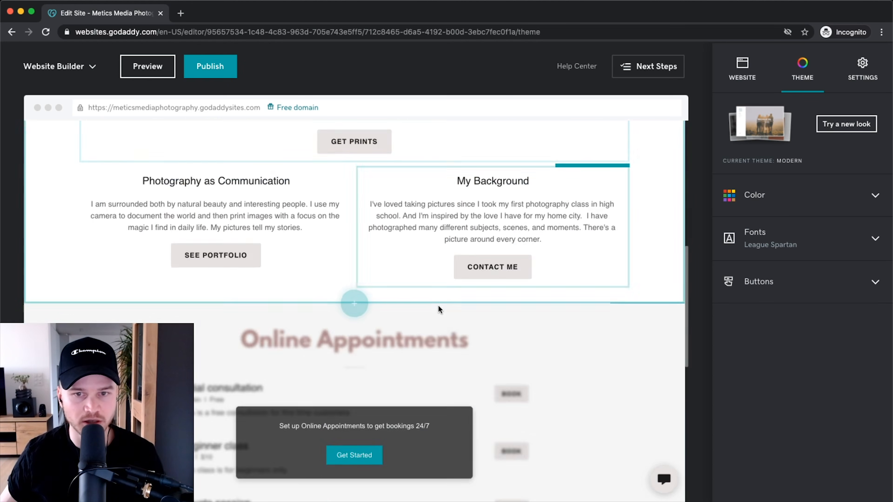
pyautogui.scroll(10, 439, 307)
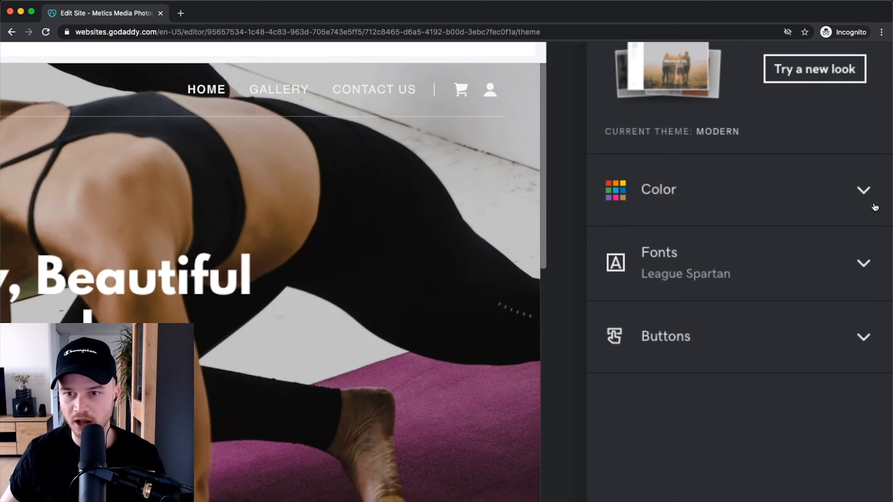
pyautogui.click(865, 198)
pyautogui.scroll(-5, 809, 185)
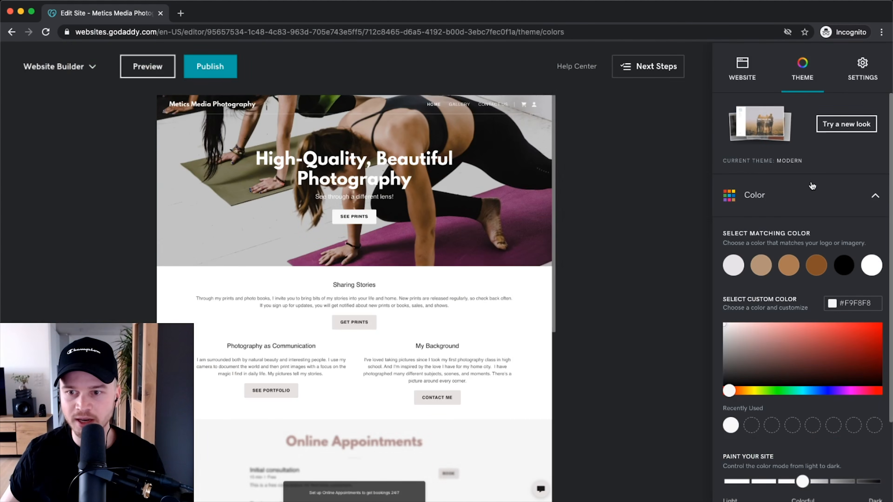
pyautogui.click(815, 329)
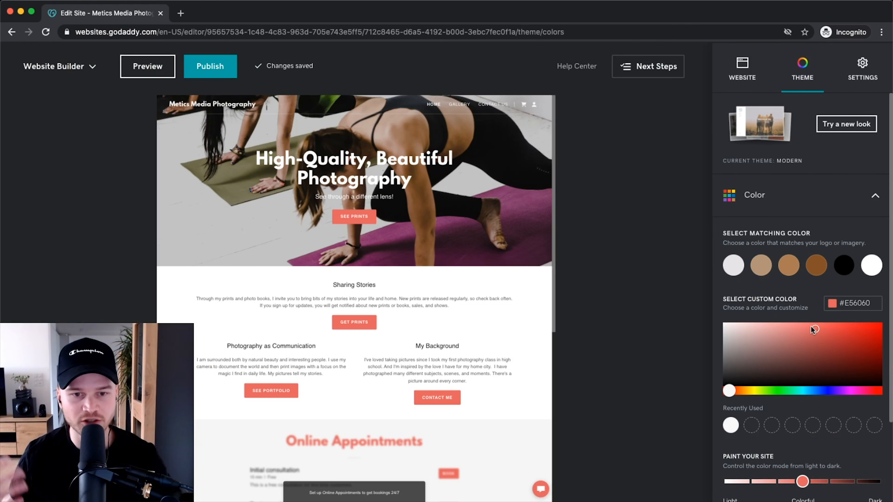
# Adjust the theme's custom color to the coral shade #EB6060.
pyautogui.moveTo(810, 325); pyautogui.dragTo(790, 334)
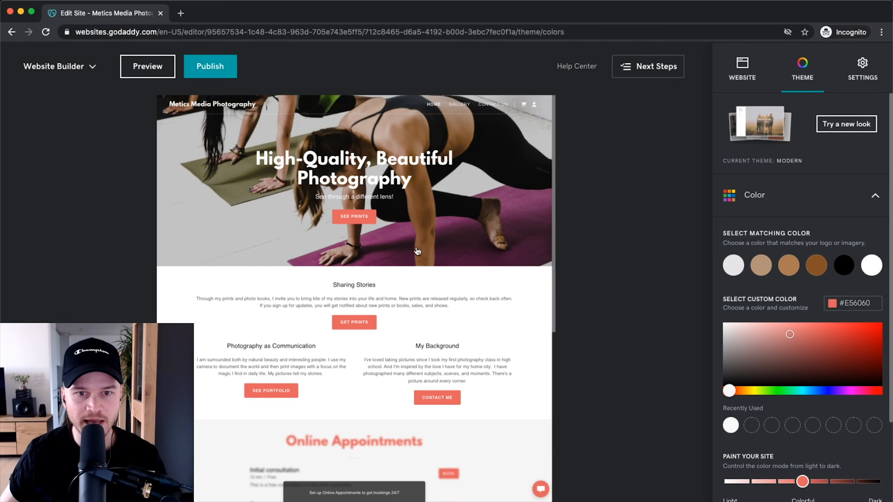
pyautogui.click(821, 335)
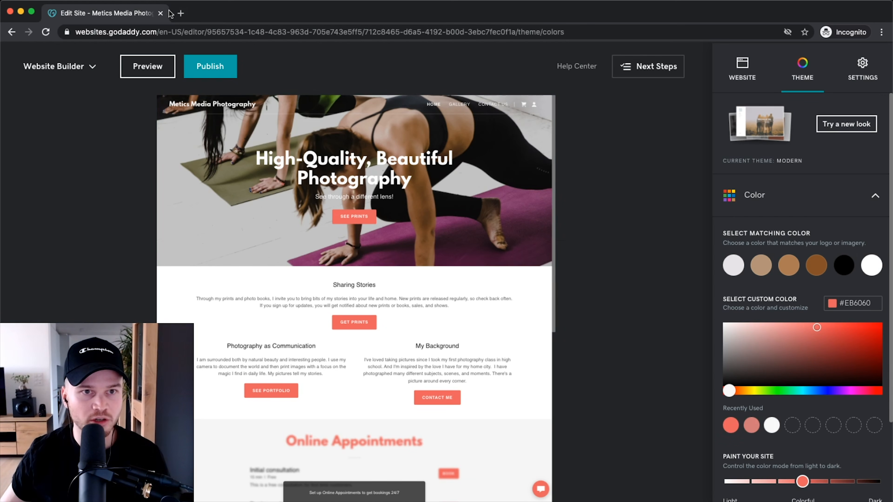
# Open coolors.co in a new browser tab and dismiss its welcome and news pop-ups.
pyautogui.click(181, 14)
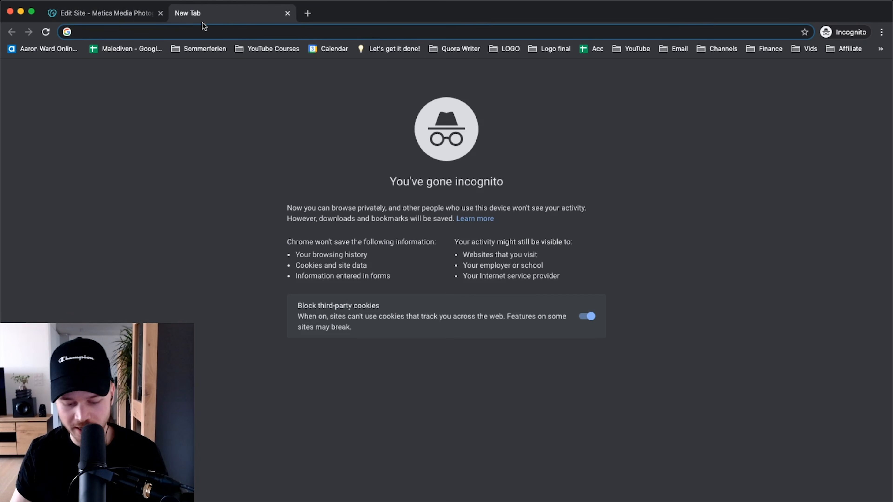
pyautogui.write('coolors.c')
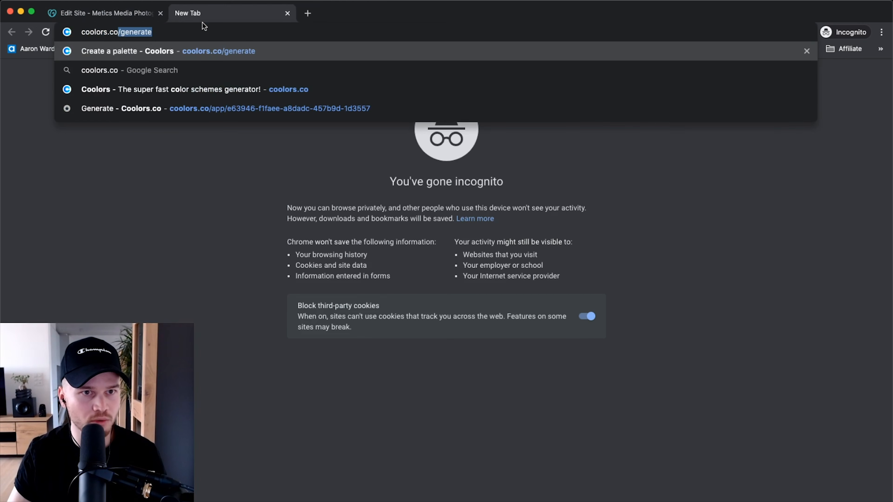
pyautogui.write('o')
pyautogui.press('Return')
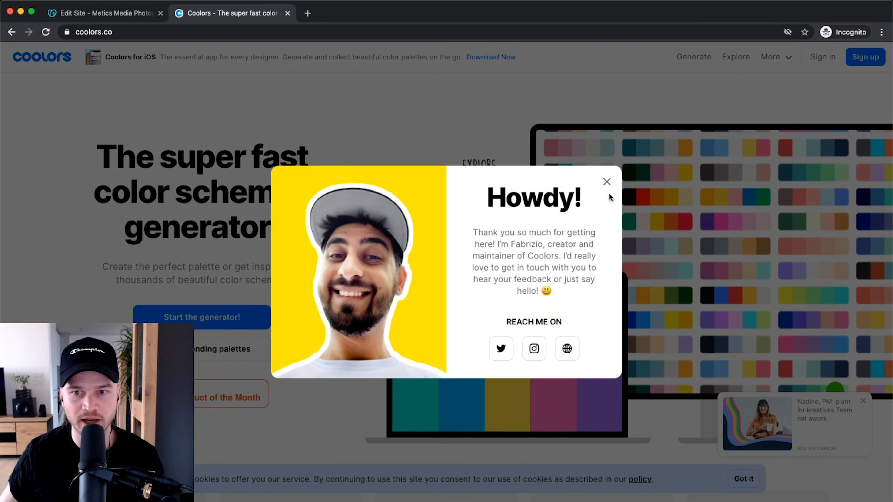
pyautogui.click(607, 182)
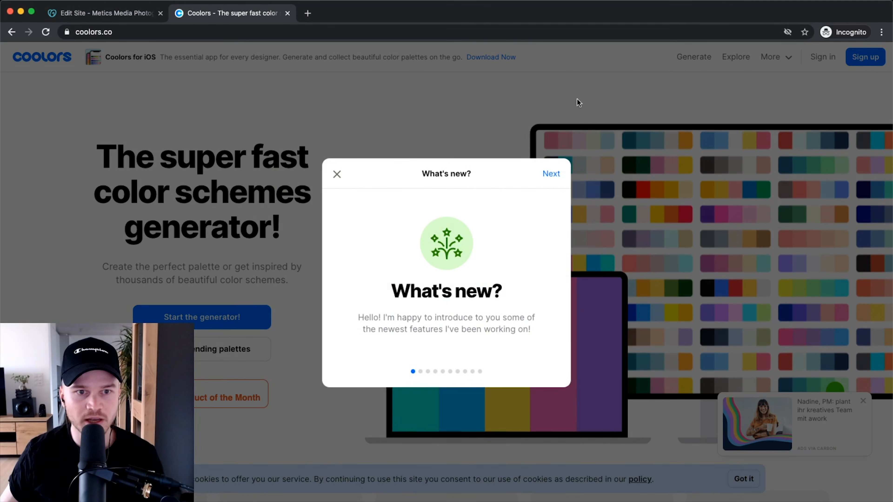
pyautogui.click(336, 174)
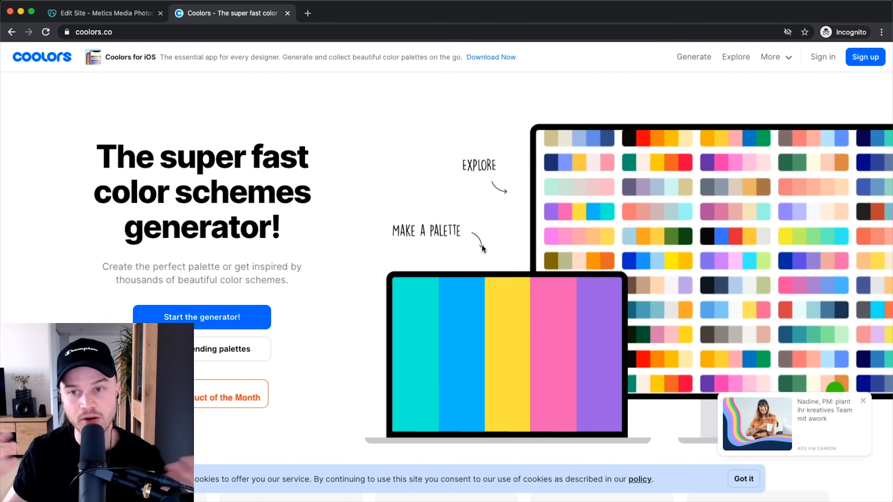
# Look at the Coolors palette generator, dismissing its introduction and loading a fresh palette.
pyautogui.scroll(3, 710, 64)
pyautogui.scroll(4, 711, 65)
pyautogui.click(690, 72)
pyautogui.scroll(-6, 690, 73)
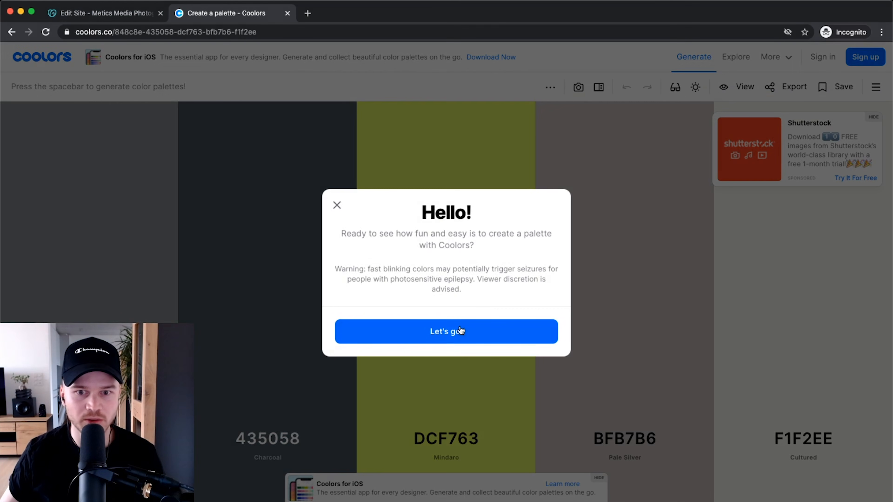
pyautogui.click(337, 205)
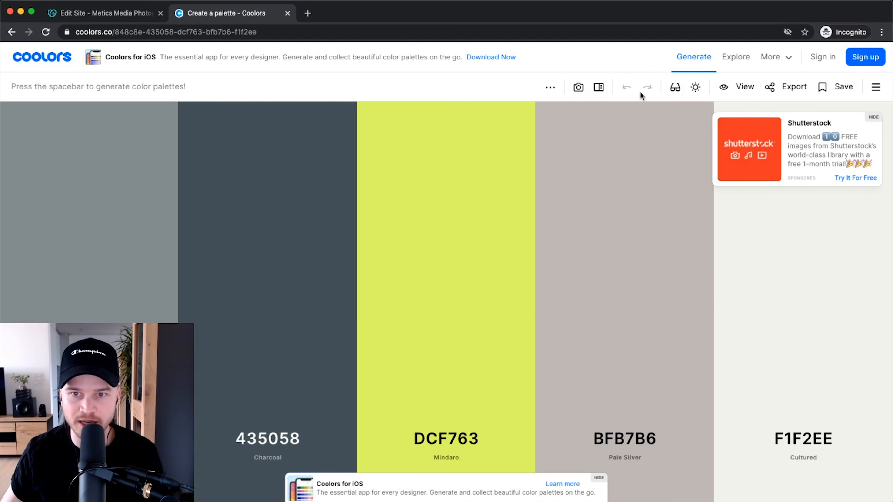
pyautogui.click(693, 58)
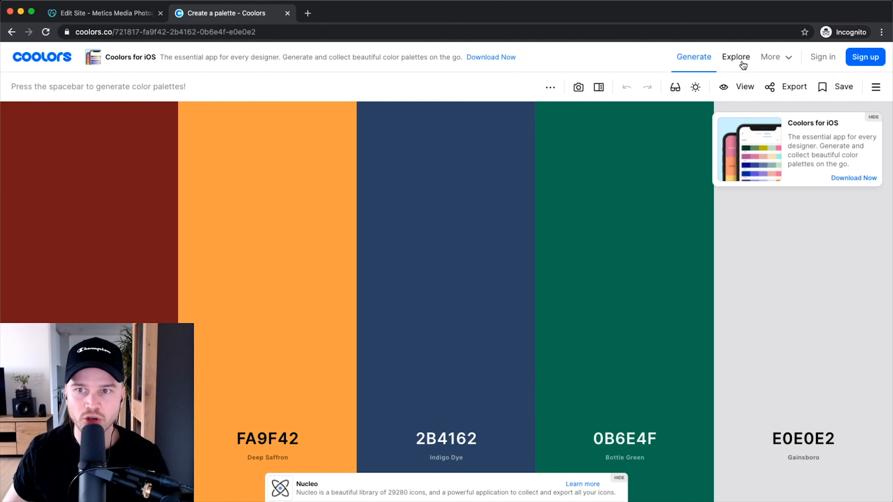
# Browse the trending color palettes on Coolors and switch the list to the Popular ones.
pyautogui.scroll(5, 744, 65)
pyautogui.click(736, 71)
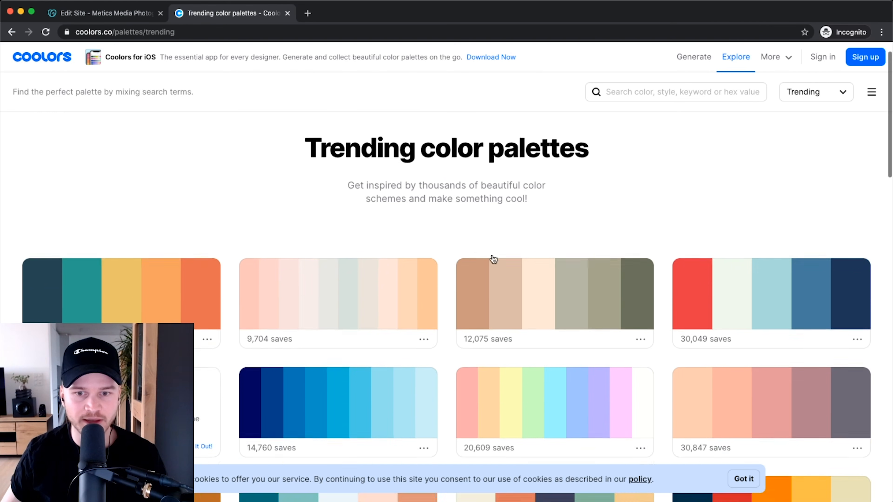
pyautogui.scroll(-5, 474, 262)
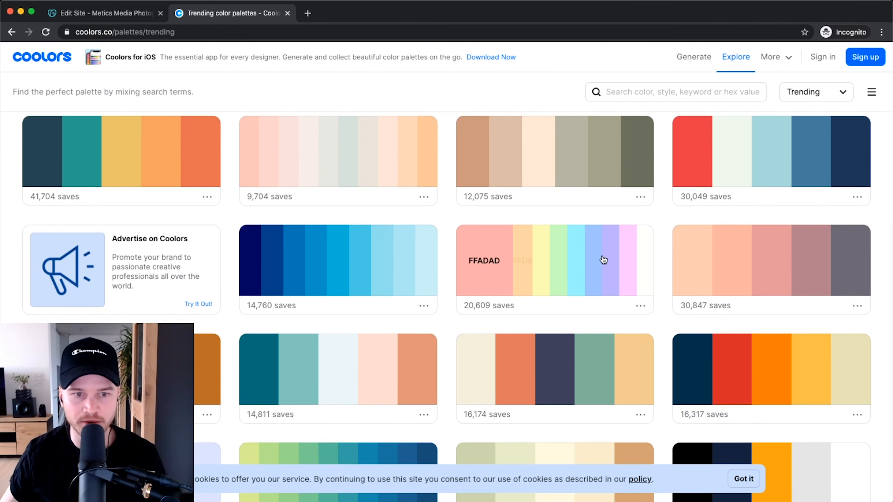
pyautogui.scroll(2, 797, 140)
pyautogui.click(816, 92)
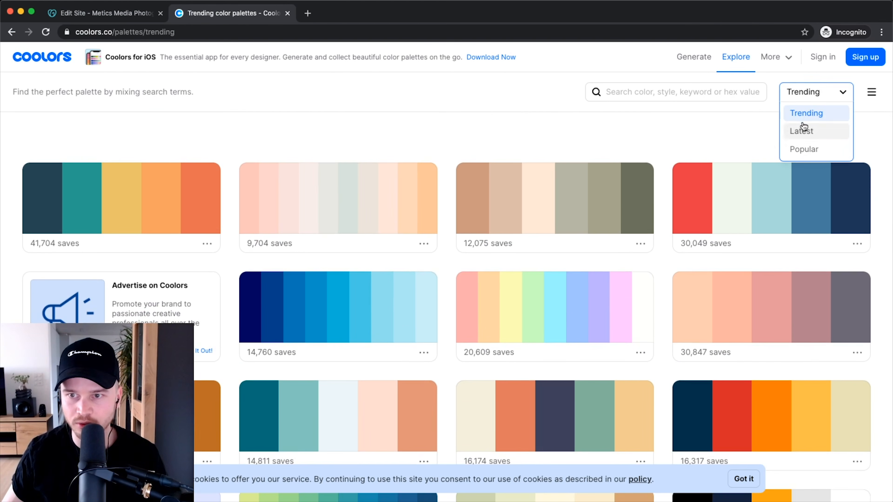
pyautogui.click(798, 147)
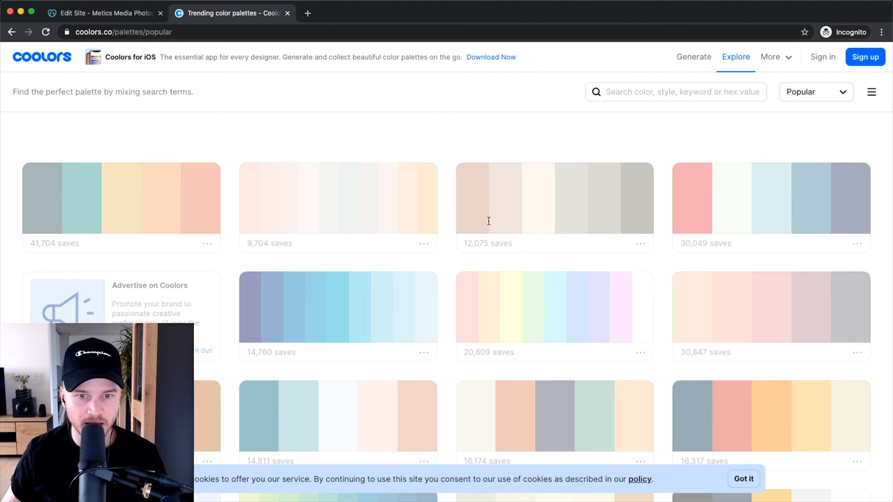
pyautogui.scroll(-7, 405, 186)
pyautogui.scroll(5, 399, 192)
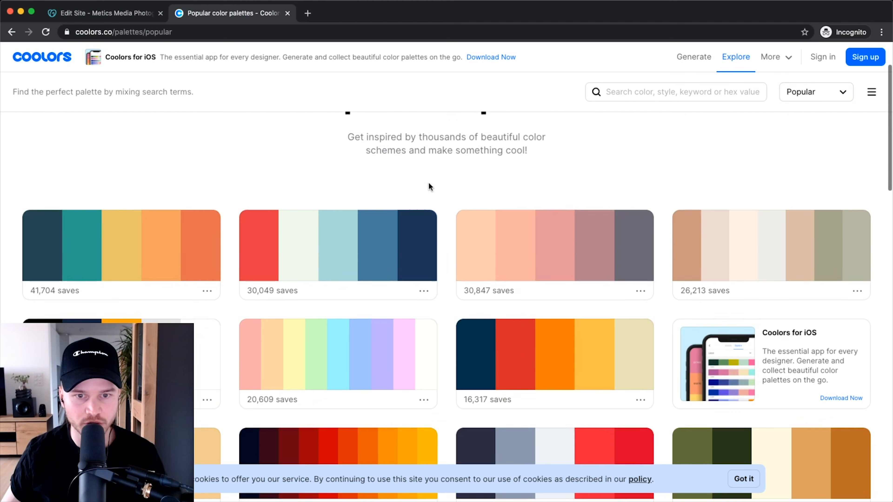
pyautogui.scroll(-1, 428, 186)
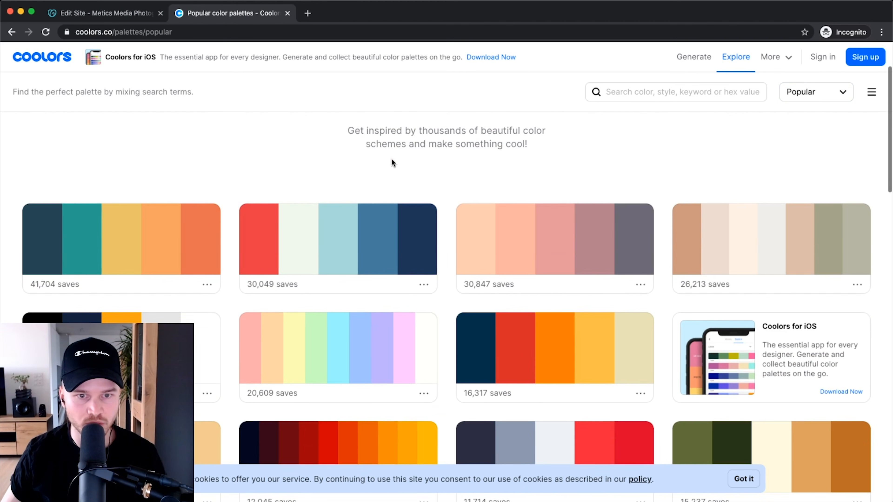
# View the color values of the popular red, light blue and navy palette and open that palette in the generator.
pyautogui.click(424, 284)
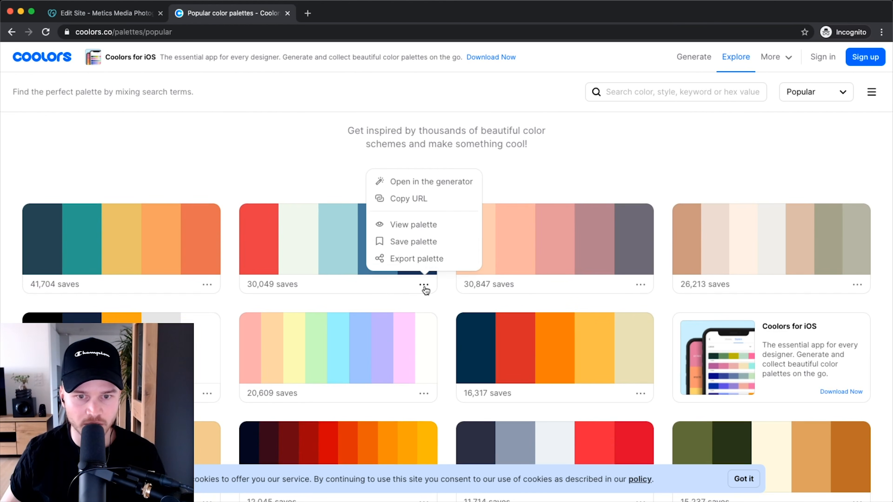
pyautogui.click(416, 225)
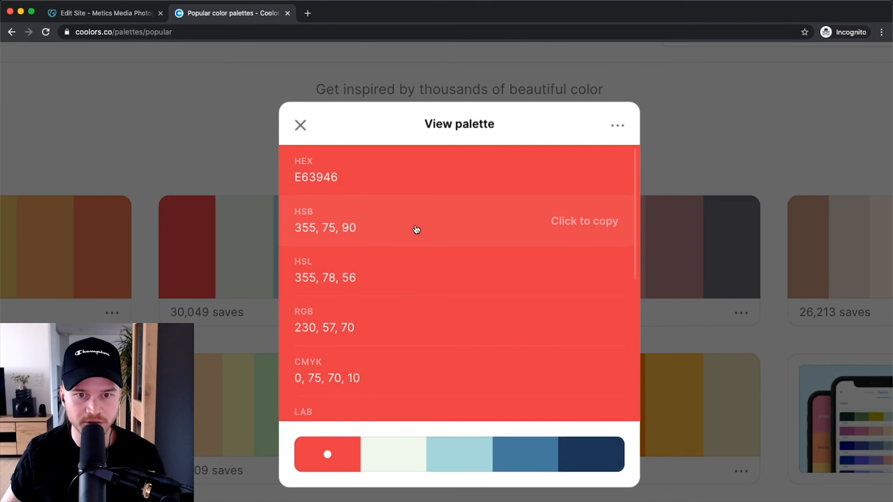
pyautogui.scroll(-3, 417, 230)
pyautogui.click(337, 156)
pyautogui.click(424, 284)
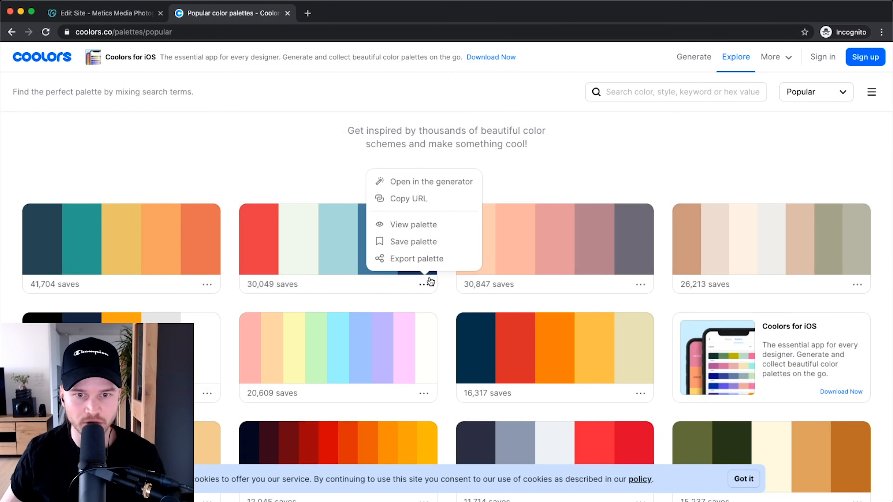
pyautogui.click(397, 116)
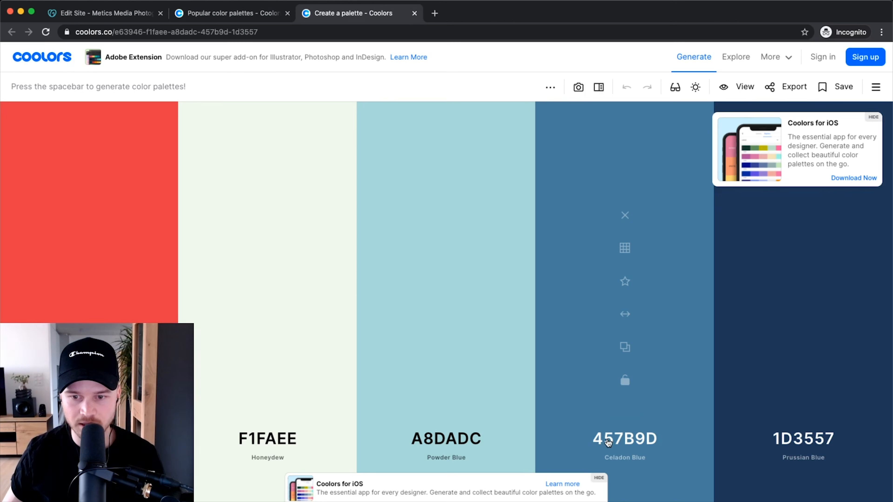
# Copy the hex code 457B9D of the palette's Celadon Blue color.
pyautogui.click(624, 427)
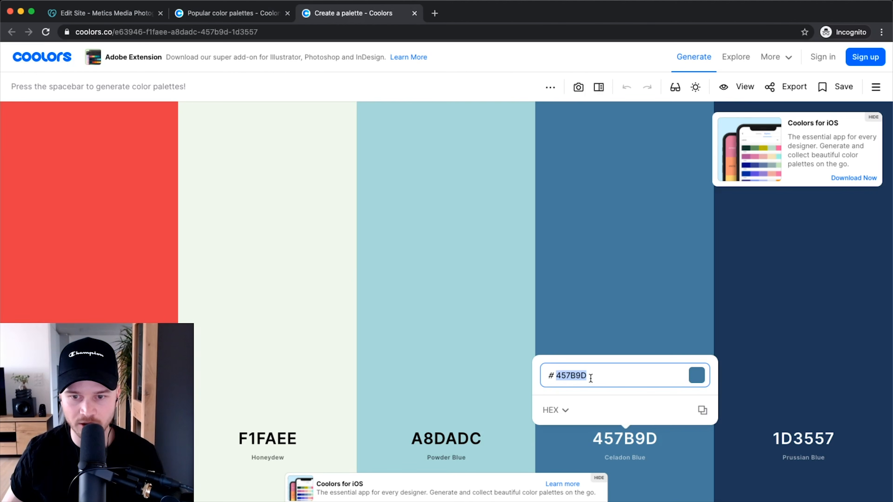
pyautogui.click(558, 375)
pyautogui.moveTo(557, 375); pyautogui.dragTo(591, 375)
pyautogui.scroll(5, 587, 384)
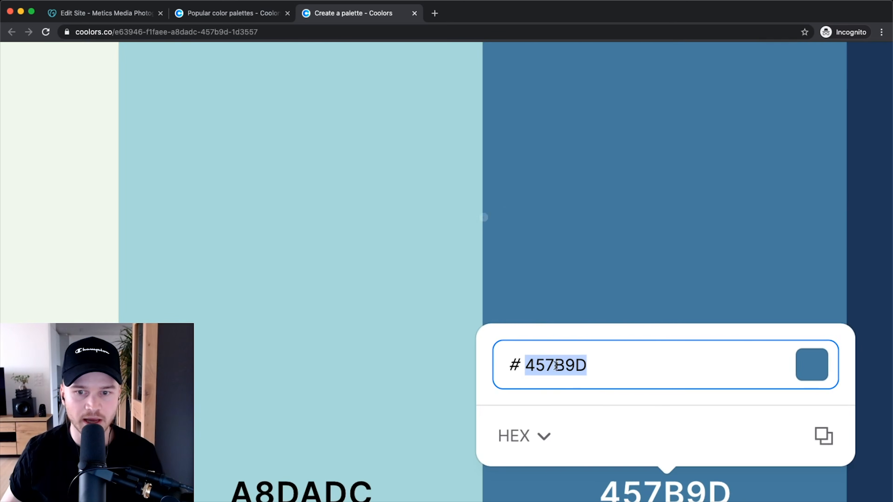
pyautogui.rightClick(552, 365)
pyautogui.click(567, 439)
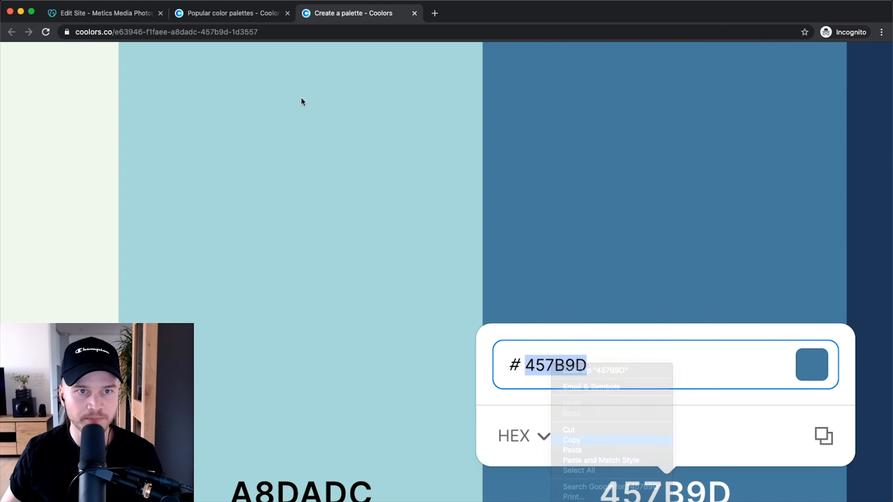
# Return to the GoDaddy site editor and set the theme's custom color to the copied #457B9D.
pyautogui.click(102, 16)
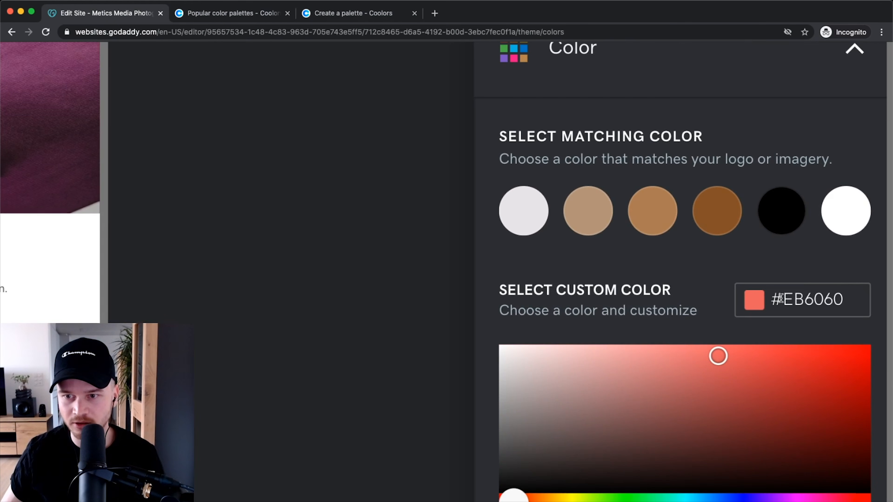
pyautogui.doubleClick(869, 302)
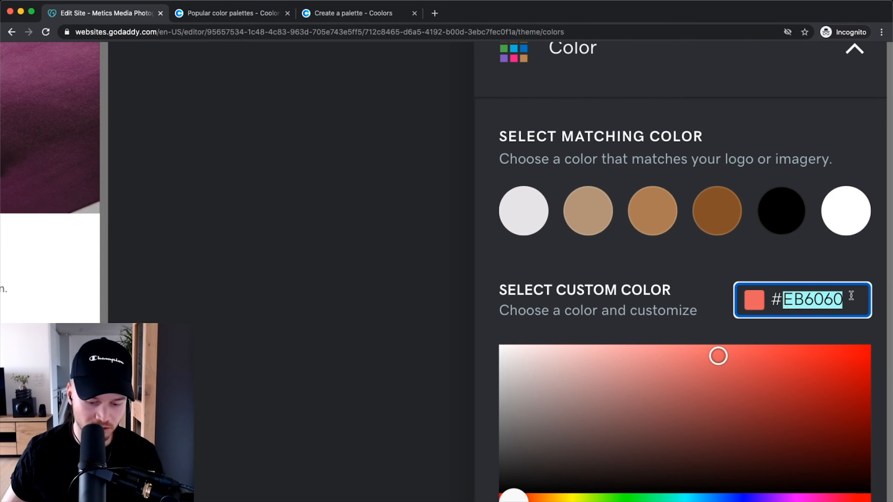
pyautogui.press('super+v')
pyautogui.scroll(-5, 790, 310)
pyautogui.click(816, 284)
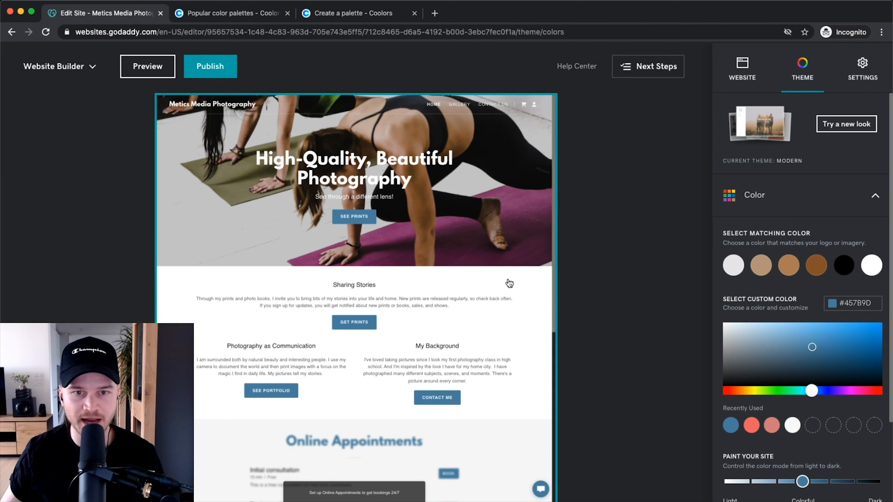
# Close both Coolors tabs, leaving only the site editor open.
pyautogui.click(348, 13)
pyautogui.click(99, 13)
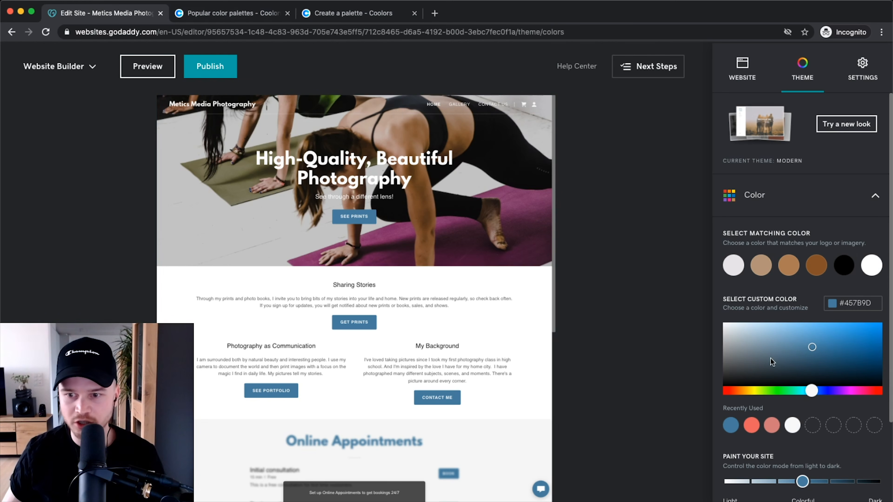
pyautogui.click(286, 13)
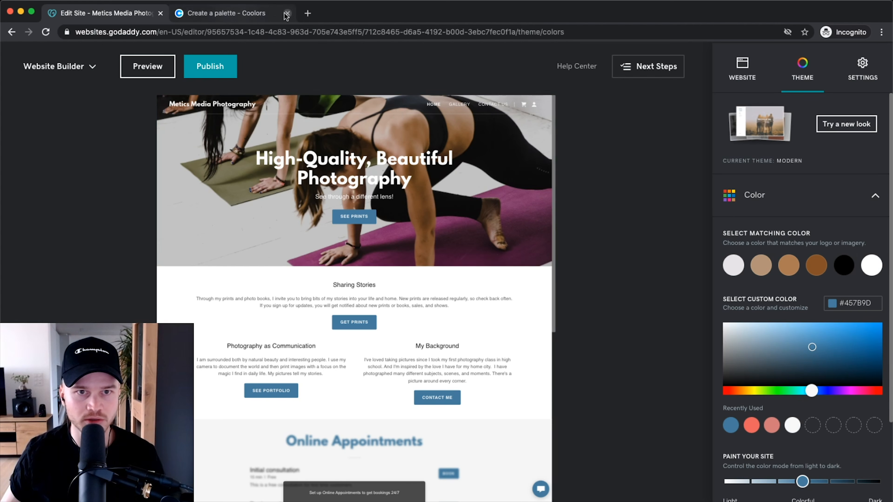
pyautogui.click(287, 13)
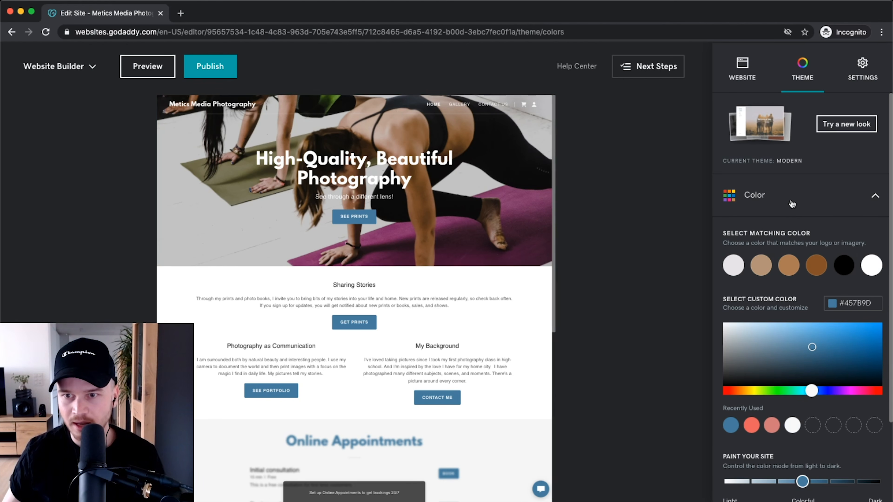
# Set the site's paint mode to the second-lightest level between Light and Colorful.
pyautogui.scroll(-3, 809, 270)
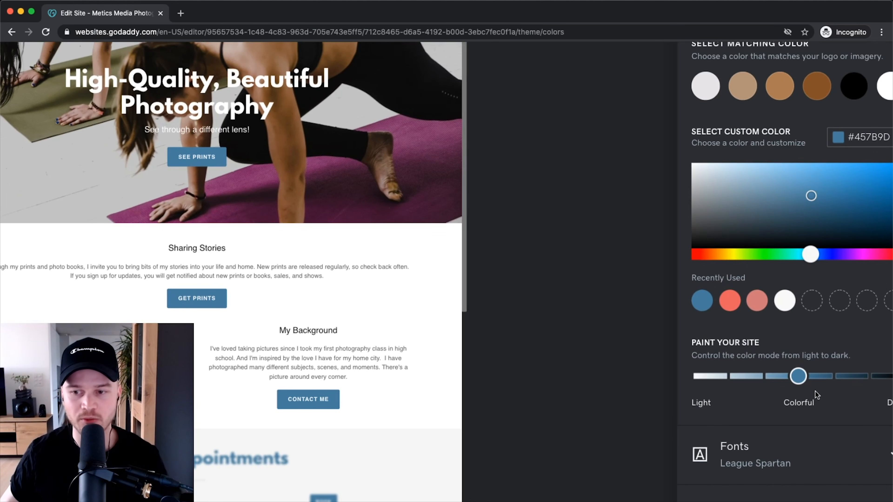
pyautogui.hscroll(1, 815, 391)
pyautogui.scroll(-3, 814, 390)
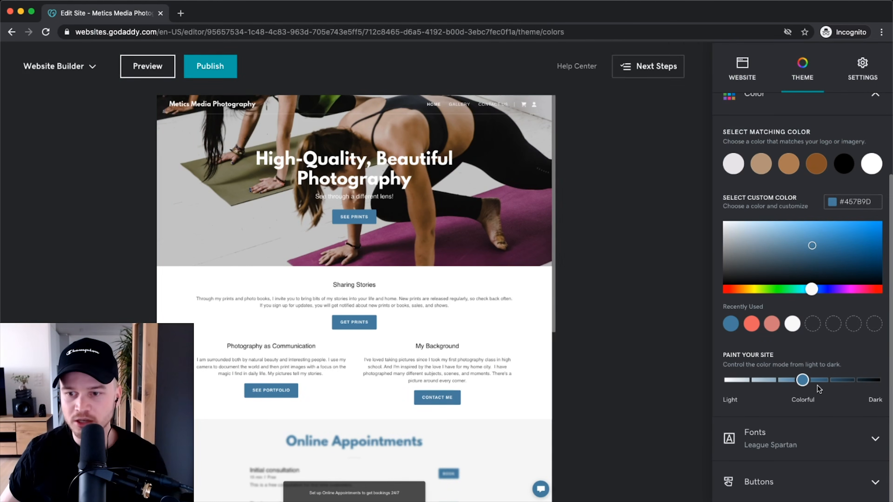
pyautogui.click(754, 379)
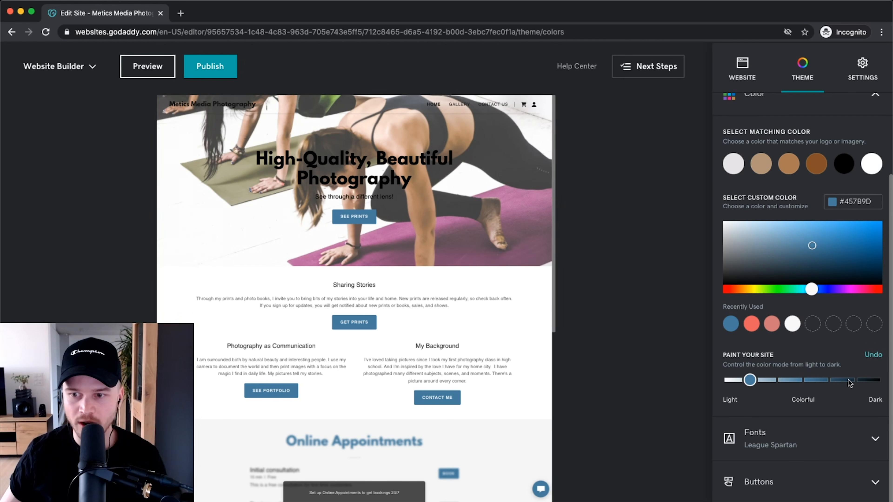
# Try the second-darkest paint mode on the page and return to the second-lightest level.
pyautogui.click(864, 382)
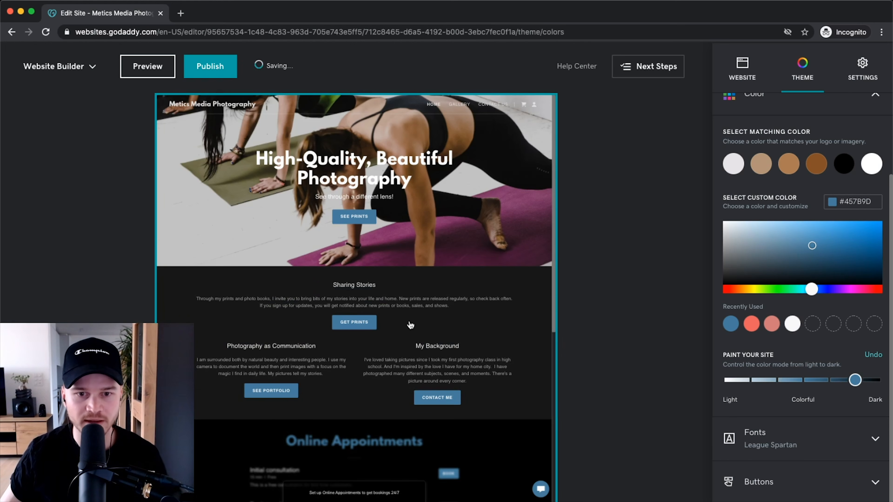
pyautogui.scroll(-3, 410, 326)
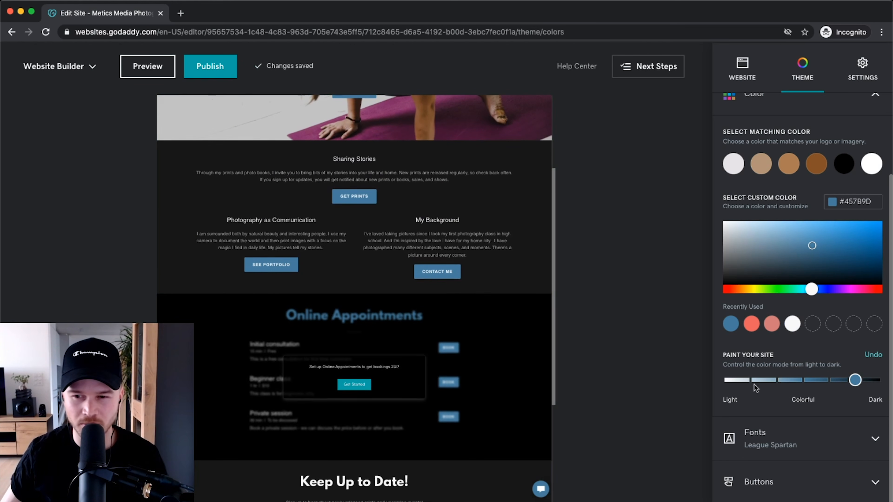
pyautogui.click(753, 380)
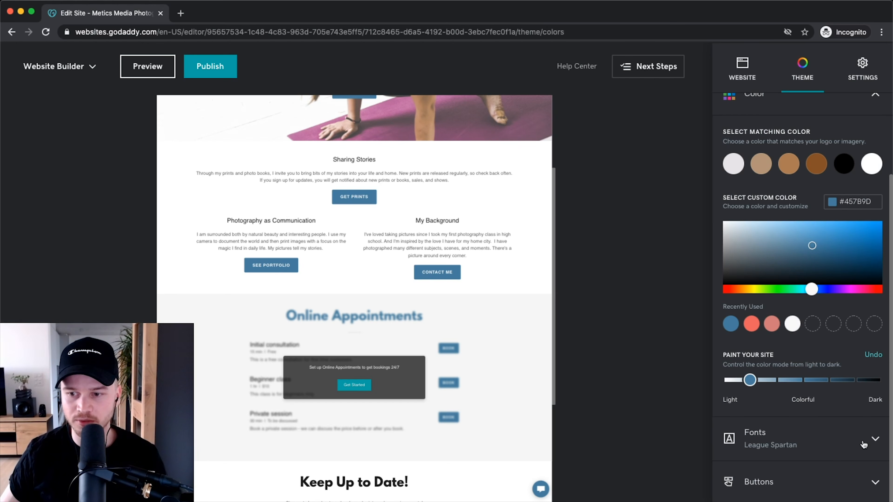
# Open the theme's font settings and show the advanced options for separate primary and secondary fonts.
pyautogui.scroll(5, 863, 444)
pyautogui.scroll(-1, 791, 415)
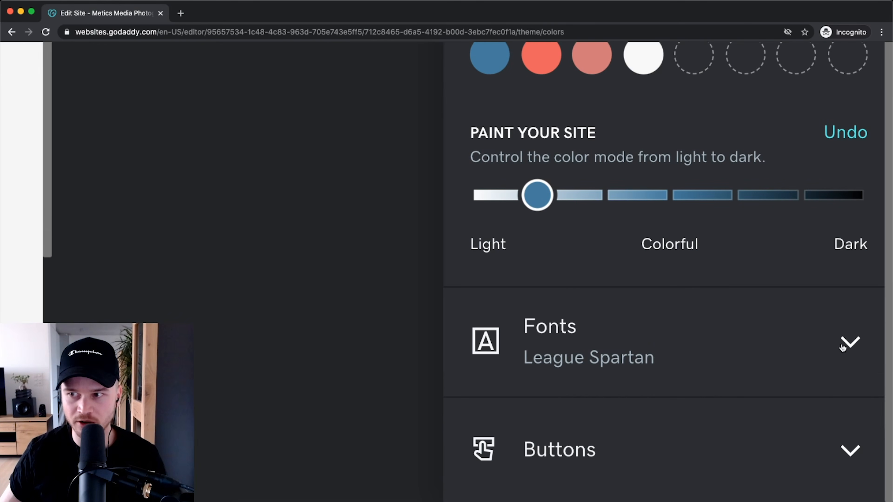
pyautogui.click(840, 353)
pyautogui.scroll(-5, 817, 313)
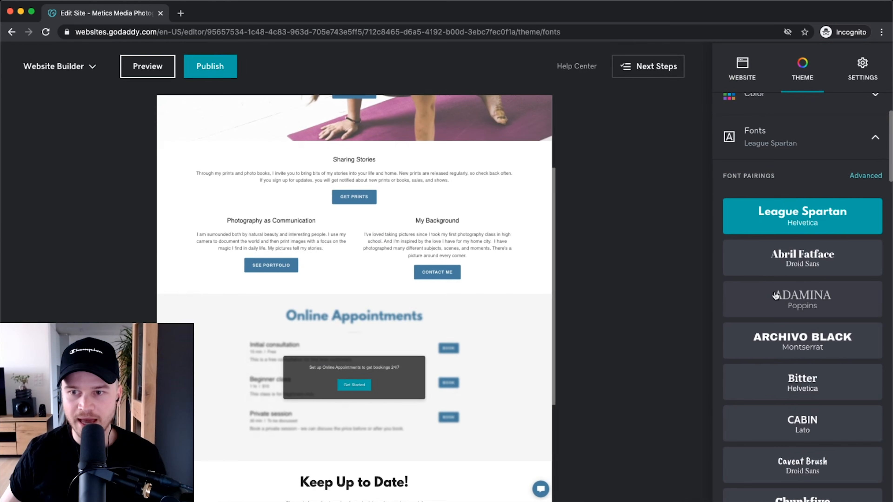
pyautogui.scroll(5, 876, 179)
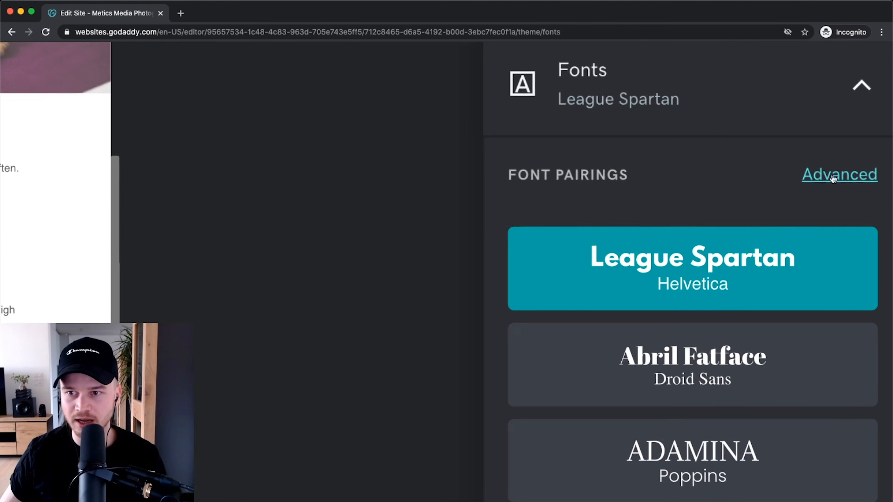
pyautogui.click(841, 182)
pyautogui.scroll(2, 840, 184)
pyautogui.scroll(-5, 830, 188)
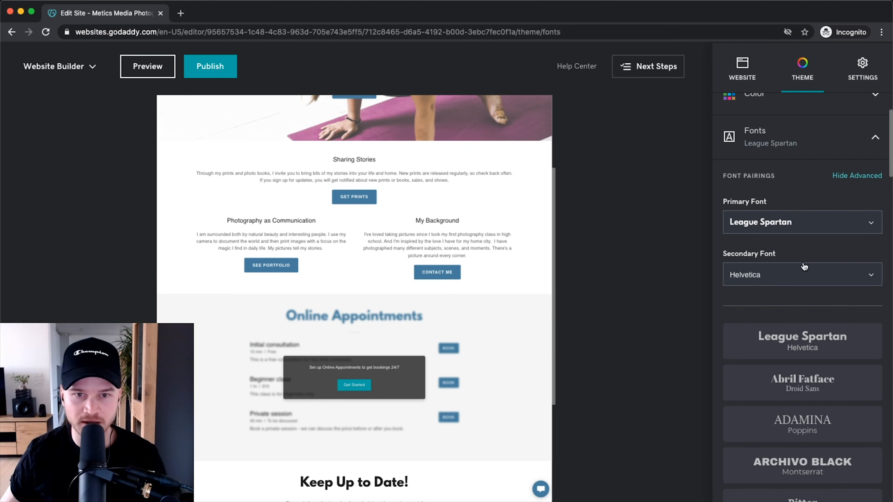
pyautogui.scroll(4, 309, 255)
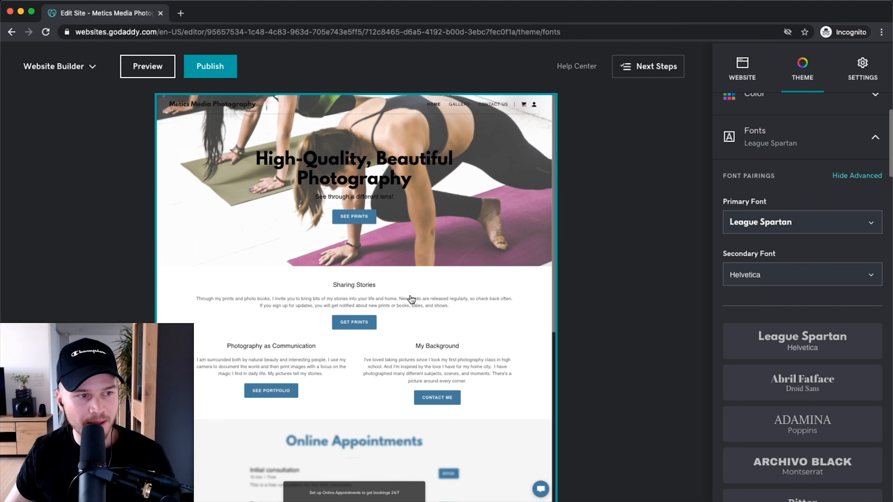
# Set the theme's primary font to Fjalla One.
pyautogui.click(824, 226)
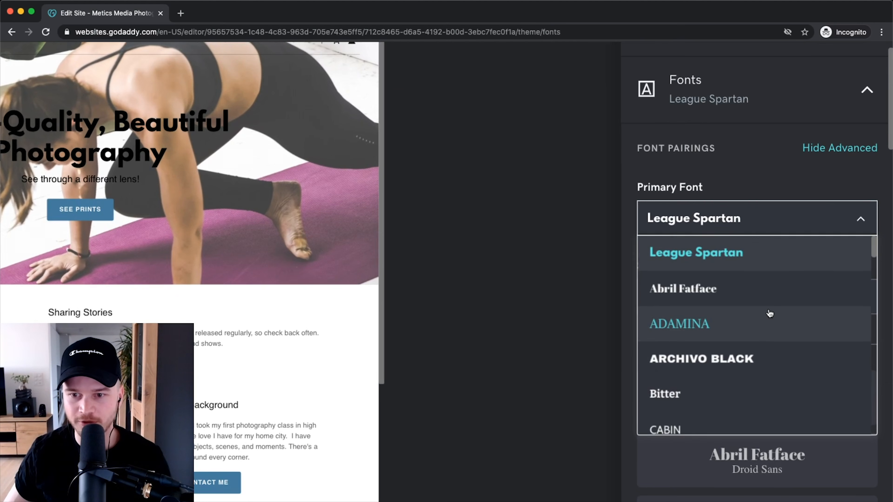
pyautogui.scroll(-3, 810, 285)
pyautogui.scroll(-8, 769, 313)
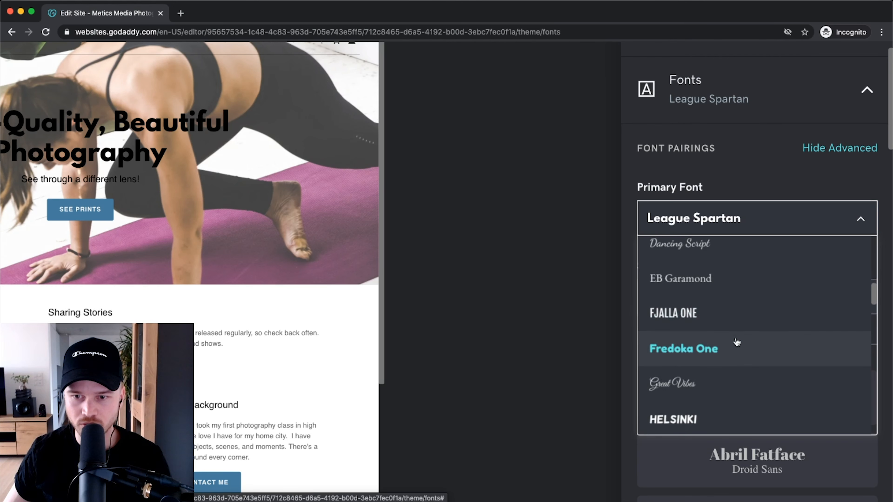
pyautogui.click(732, 318)
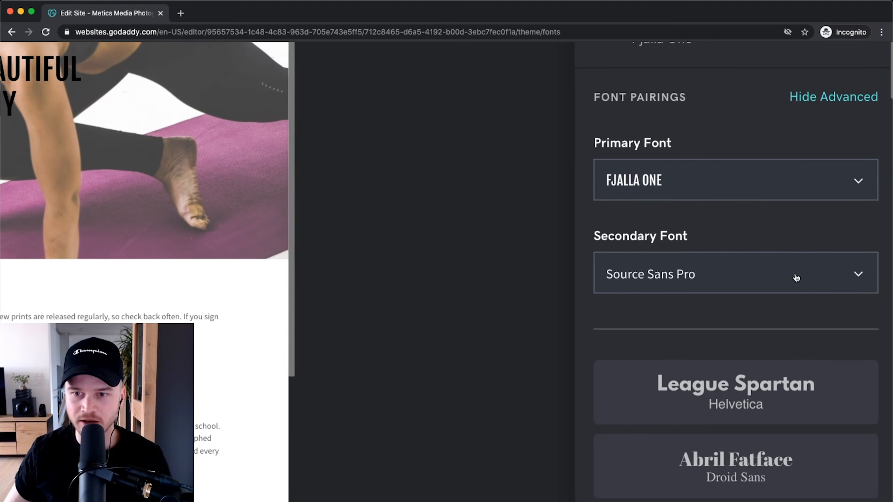
# Try Helvetica as the theme's secondary font.
pyautogui.click(838, 278)
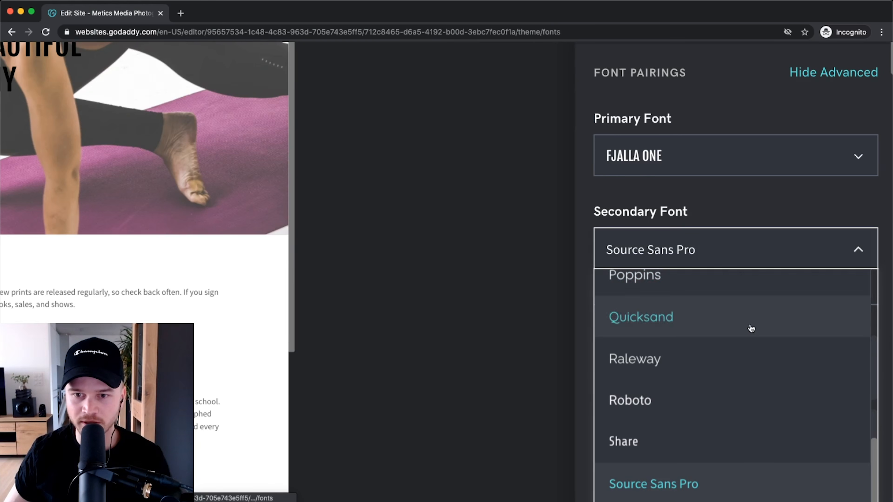
pyautogui.scroll(-5, 759, 314)
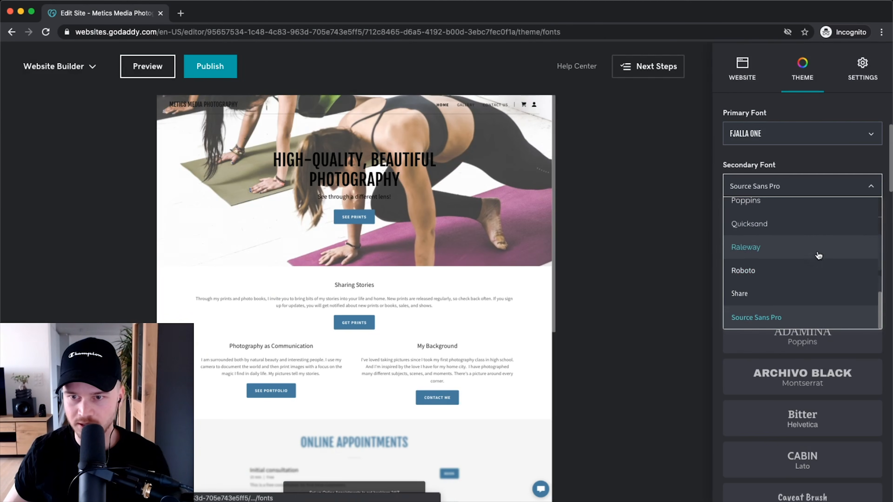
pyautogui.scroll(10, 798, 229)
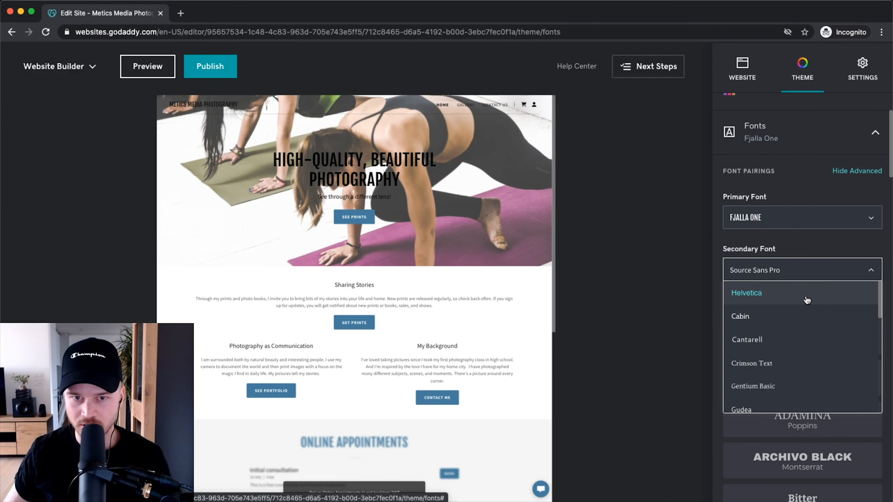
pyautogui.click(808, 299)
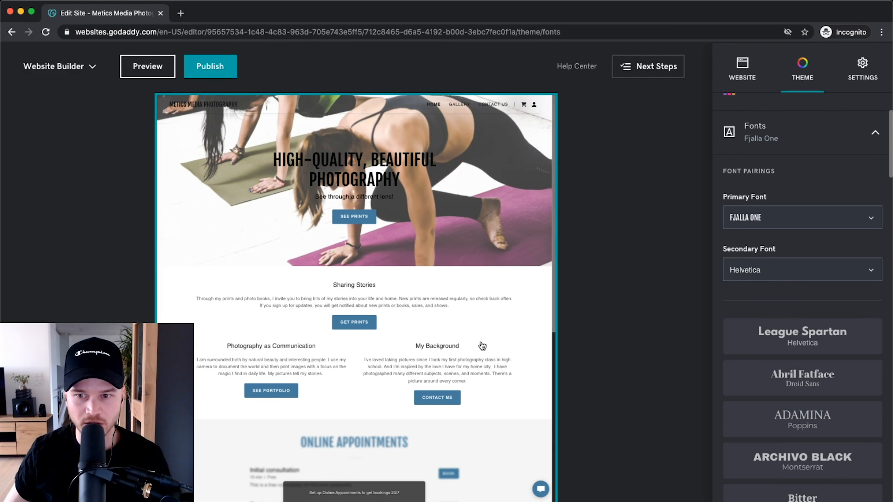
# Set the theme's secondary font to Montserrat.
pyautogui.click(836, 279)
pyautogui.scroll(-4, 803, 352)
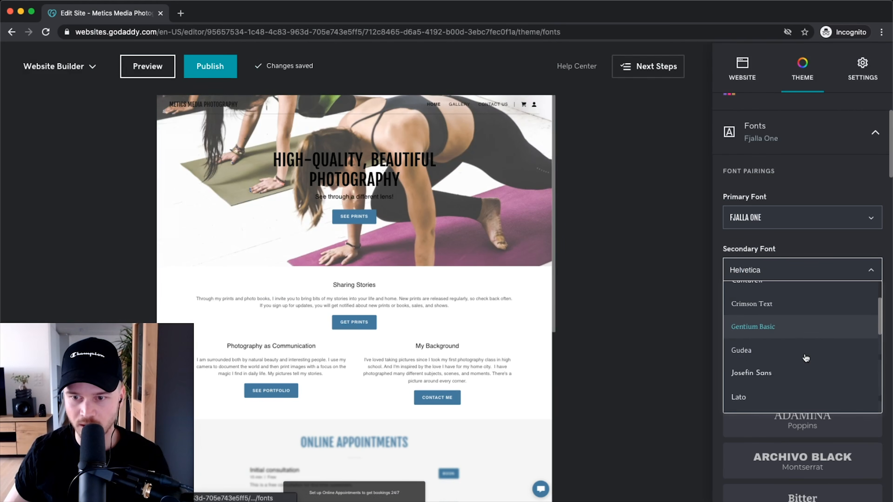
pyautogui.scroll(-2, 796, 339)
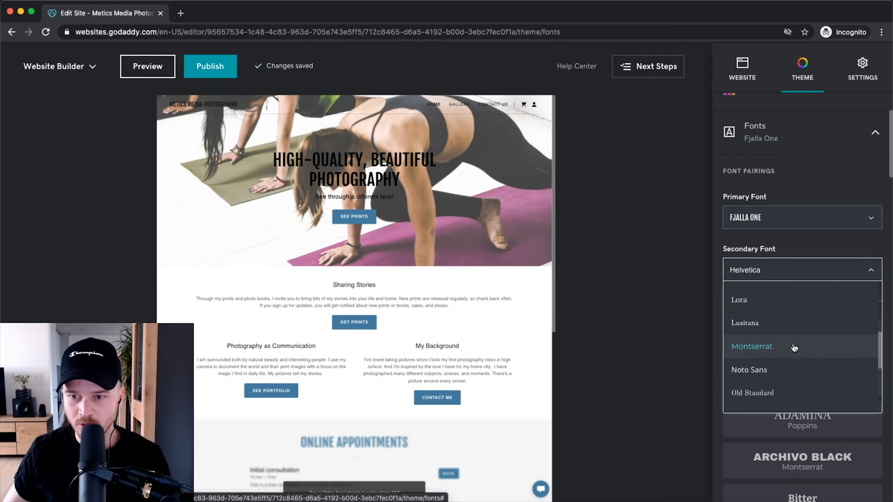
pyautogui.click(782, 349)
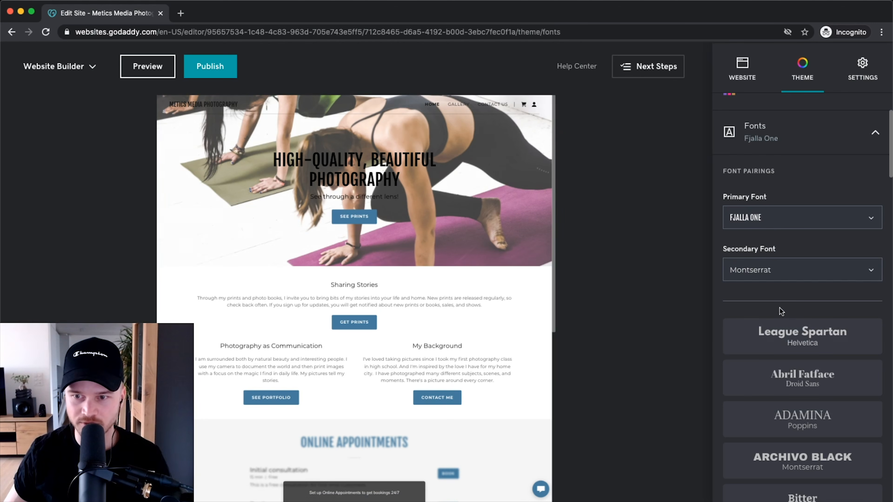
# Set the theme's primary button style to the filled shape with fully rounded ends and finish the button settings.
pyautogui.scroll(-15, 800, 299)
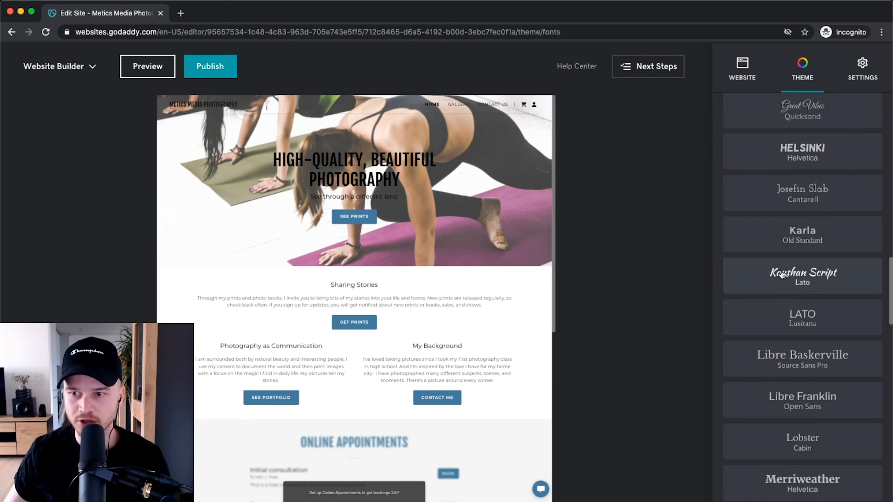
pyautogui.scroll(-10, 802, 303)
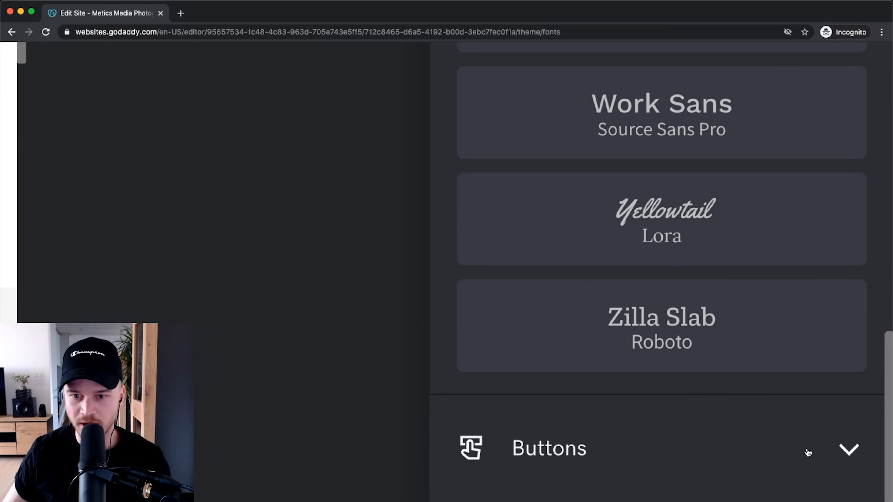
pyautogui.click(807, 452)
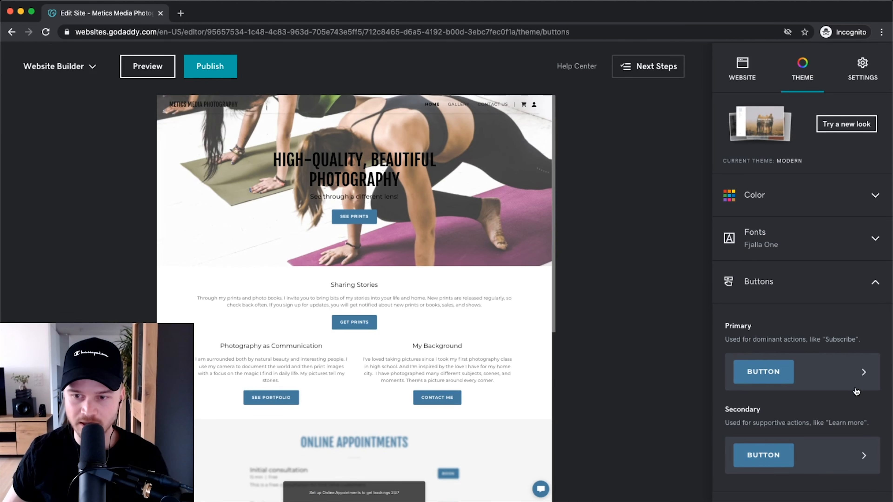
pyautogui.click(861, 373)
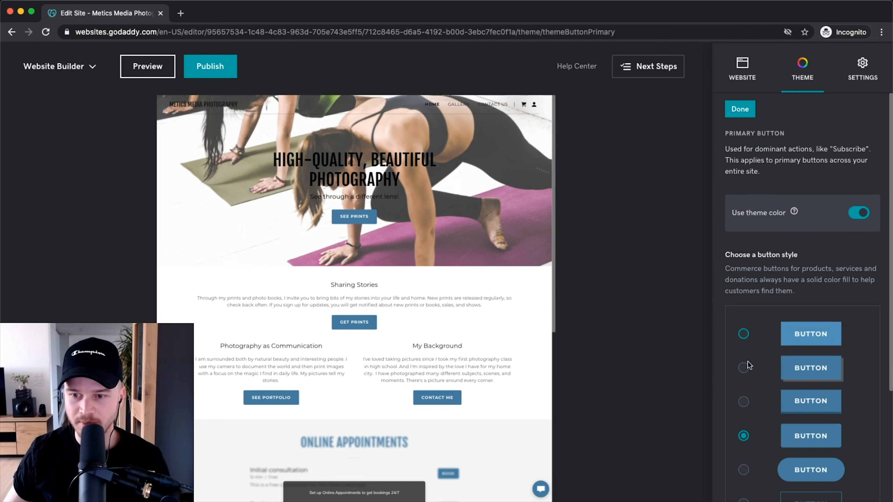
pyautogui.hscroll(1, 757, 318)
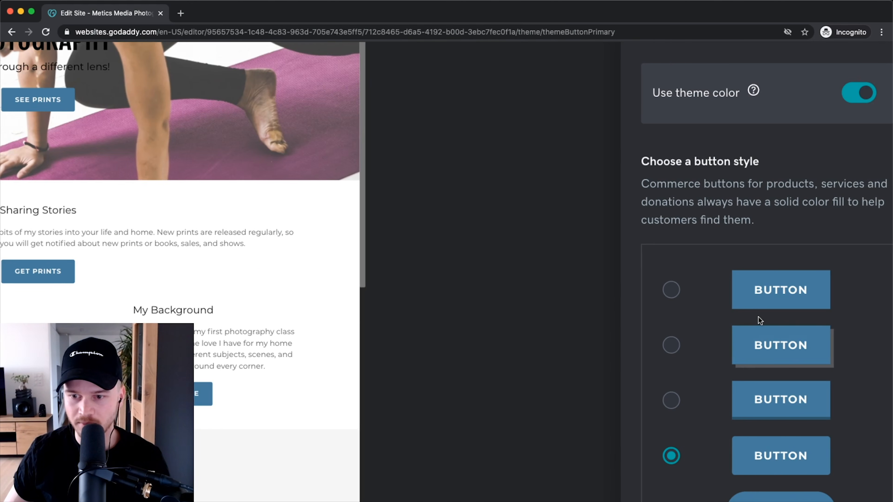
pyautogui.scroll(-2, 758, 317)
pyautogui.click(670, 425)
pyautogui.scroll(-3, 683, 422)
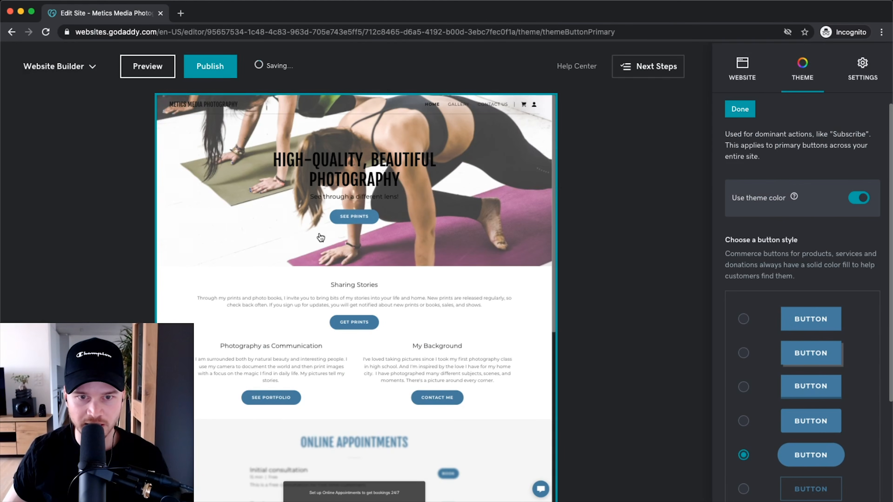
pyautogui.scroll(-5, 822, 369)
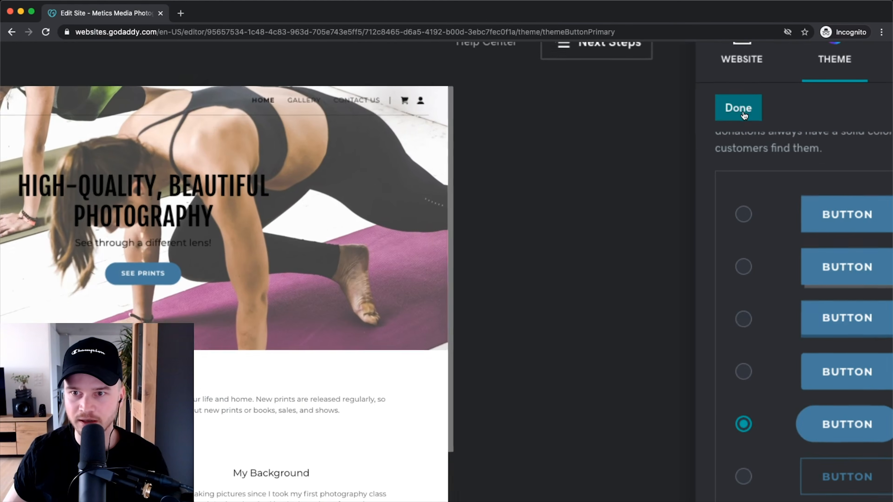
pyautogui.click(740, 110)
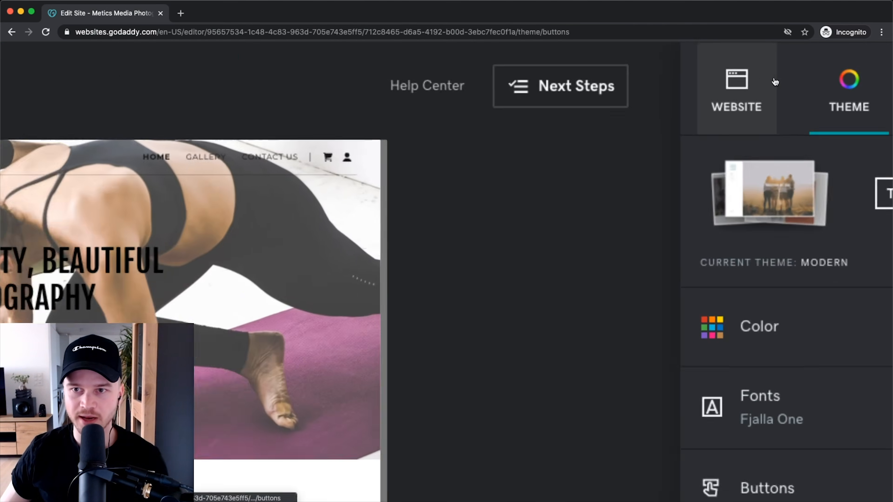
# Return to editing the website's Home page and open the cover media settings of its header.
pyautogui.click(735, 103)
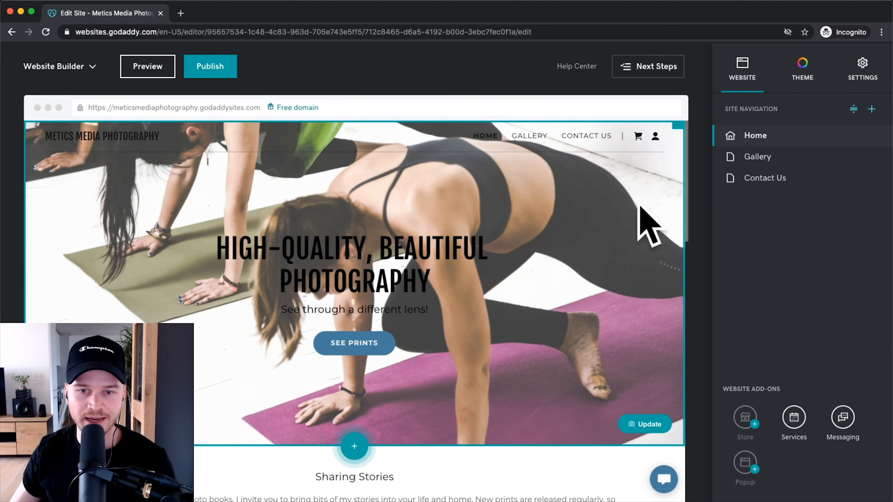
pyautogui.click(643, 227)
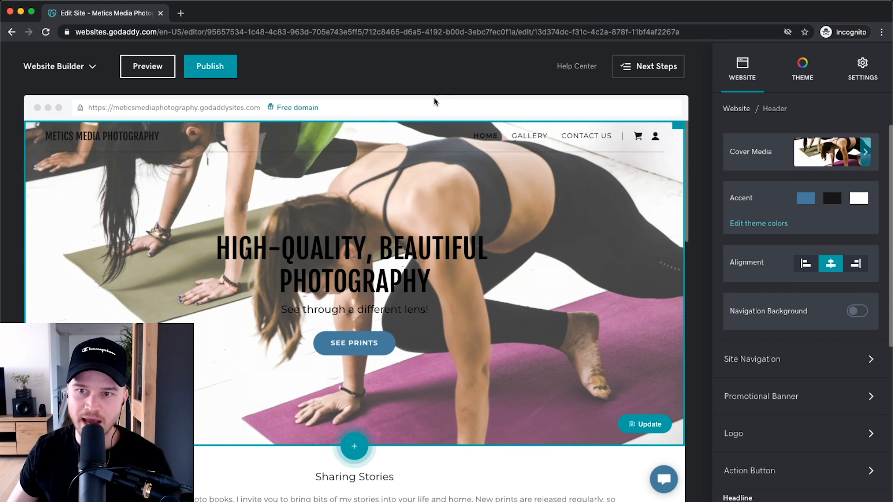
pyautogui.scroll(5, 844, 156)
pyautogui.scroll(2, 845, 157)
pyautogui.scroll(-7, 814, 157)
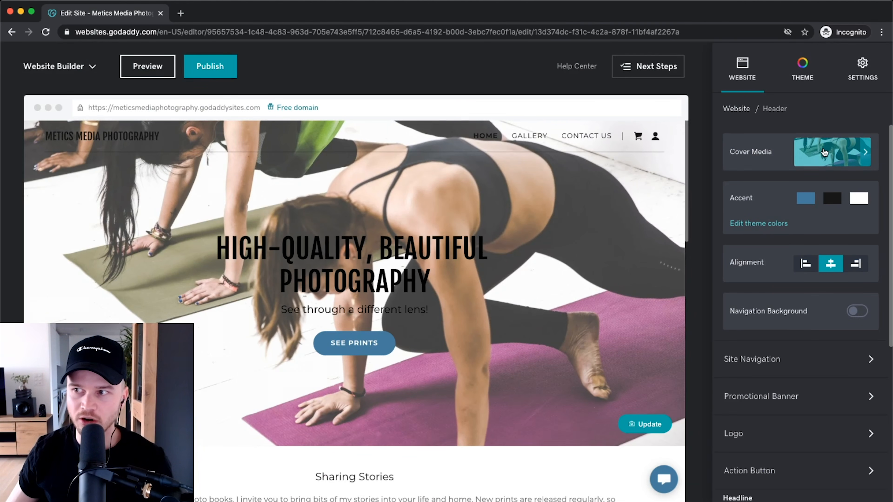
pyautogui.click(840, 152)
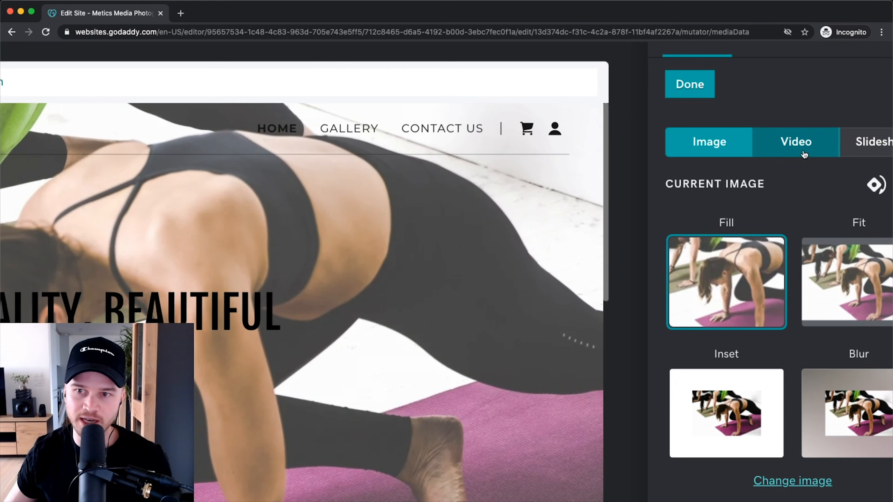
# Try the video cover, switch the header's cover media to a slideshow, and open the full stock media library for its slides.
pyautogui.click(796, 142)
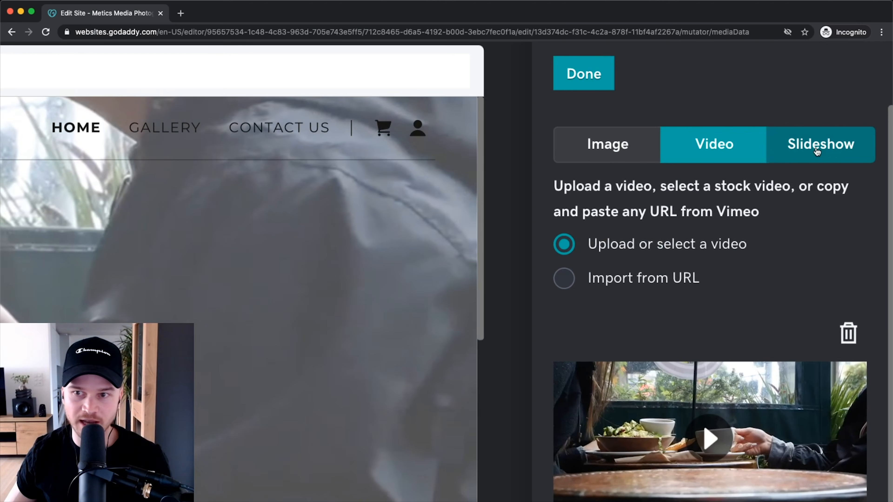
pyautogui.click(846, 149)
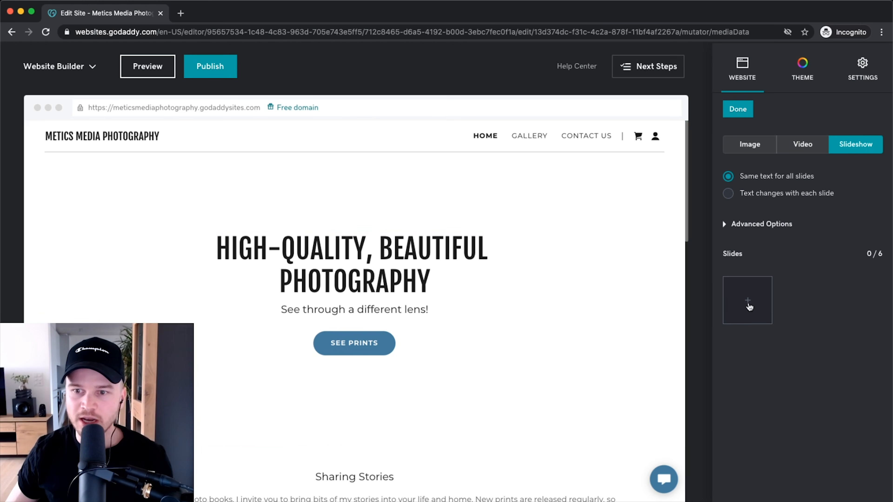
pyautogui.click(747, 303)
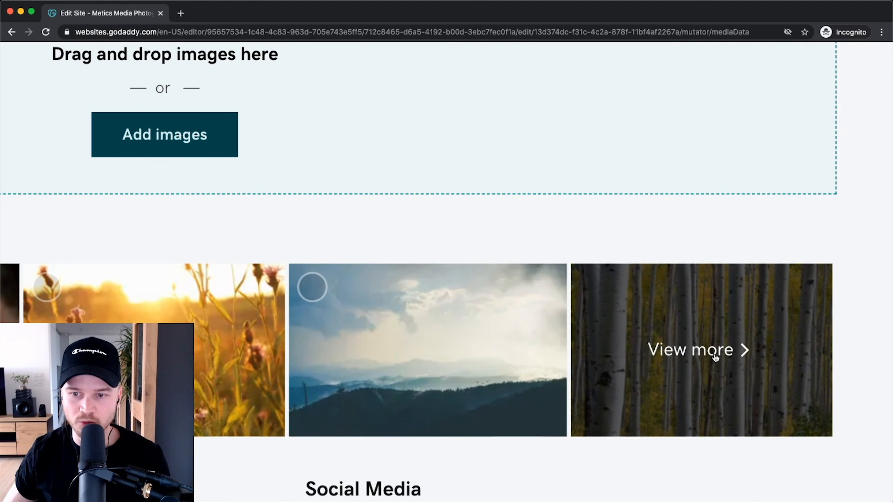
pyautogui.click(731, 360)
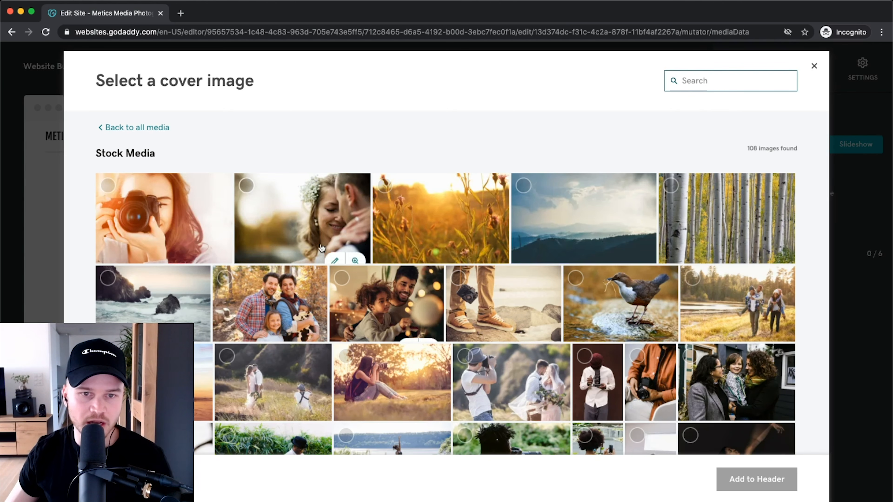
# Search the stock media library for "photography" images to use as cover slides.
pyautogui.click(247, 185)
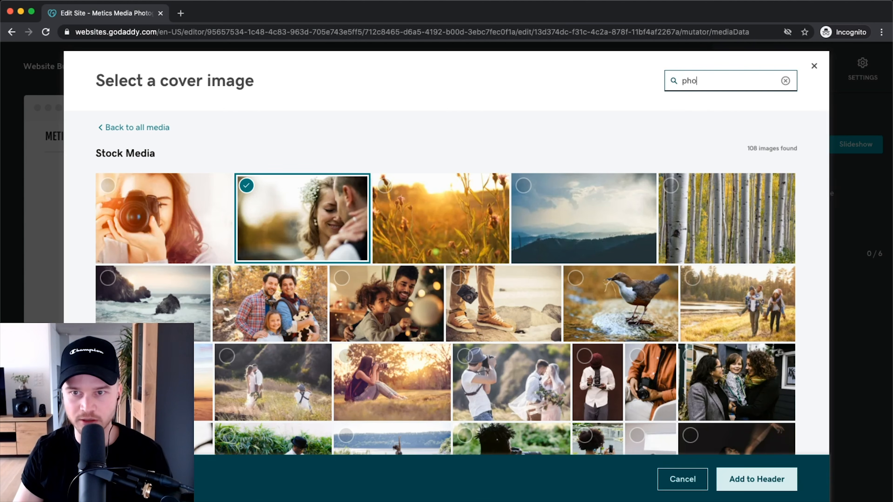
pyautogui.write('pho')
pyautogui.press('Return')
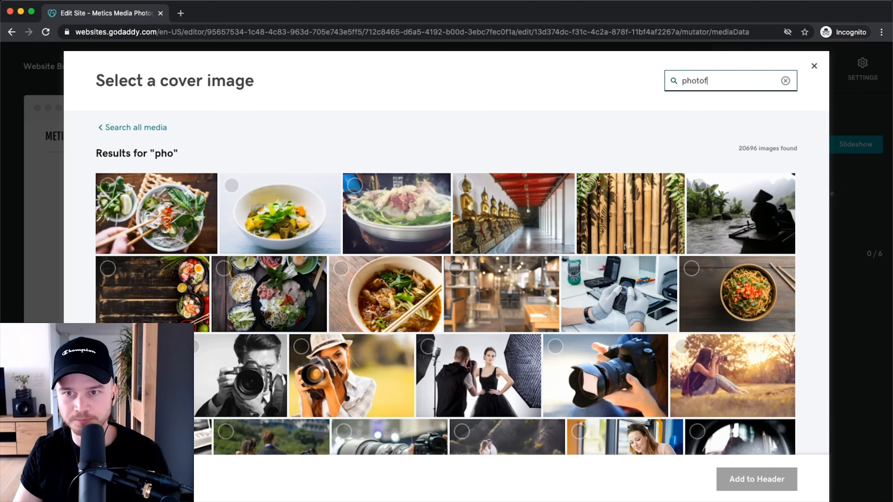
pyautogui.write('tography')
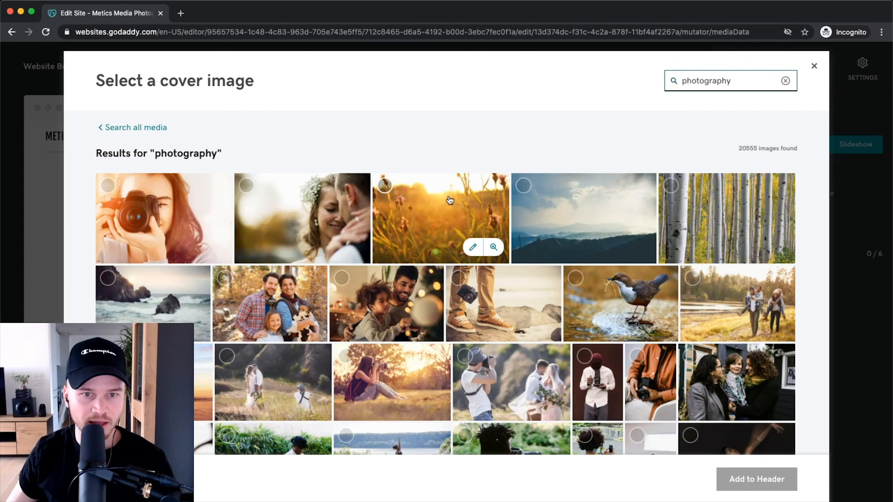
# Add the embracing couple, father with child, meadow wedding and waterside pose photos to the header as slideshow slides.
pyautogui.click(249, 190)
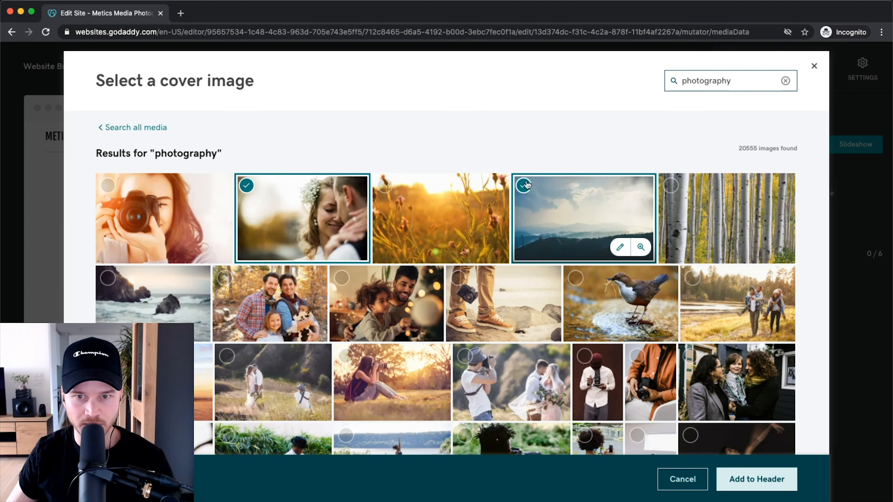
pyautogui.click(341, 278)
pyautogui.scroll(-3, 340, 286)
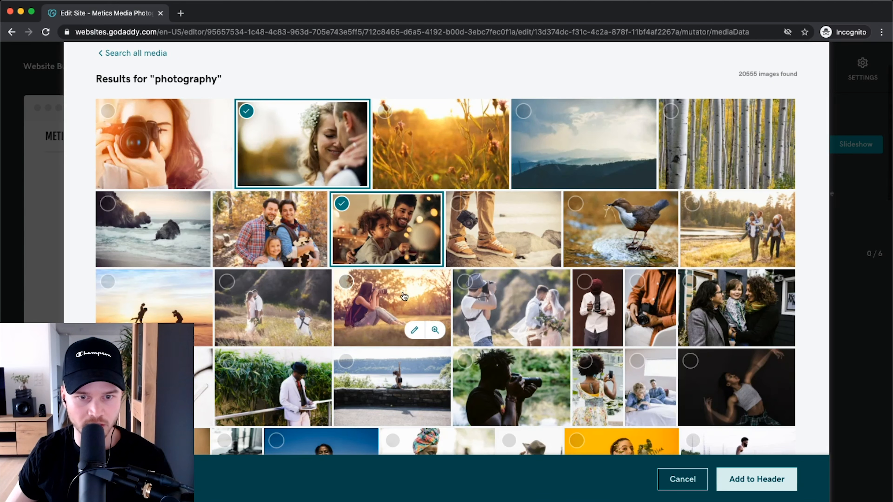
pyautogui.click(274, 311)
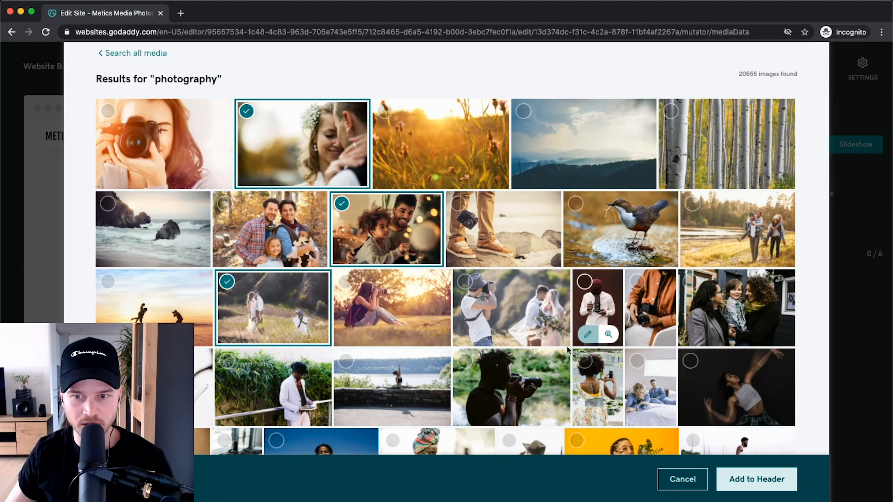
pyautogui.scroll(-3, 564, 348)
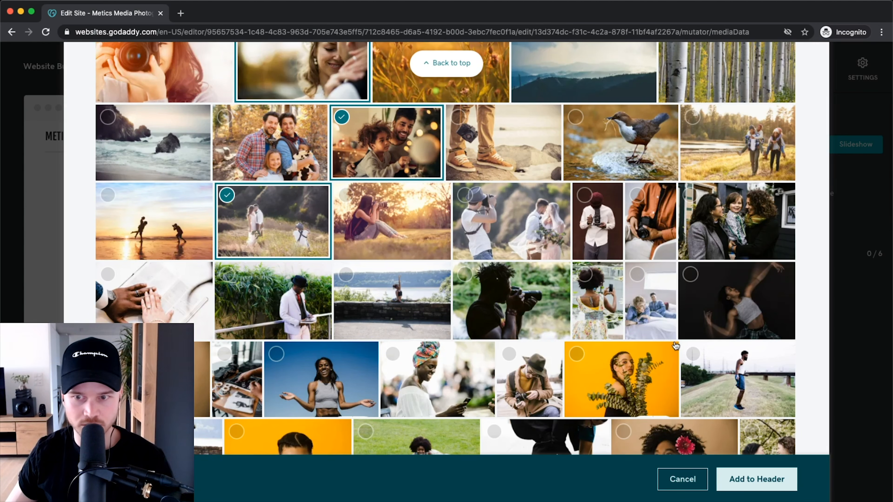
pyautogui.scroll(-2, 740, 309)
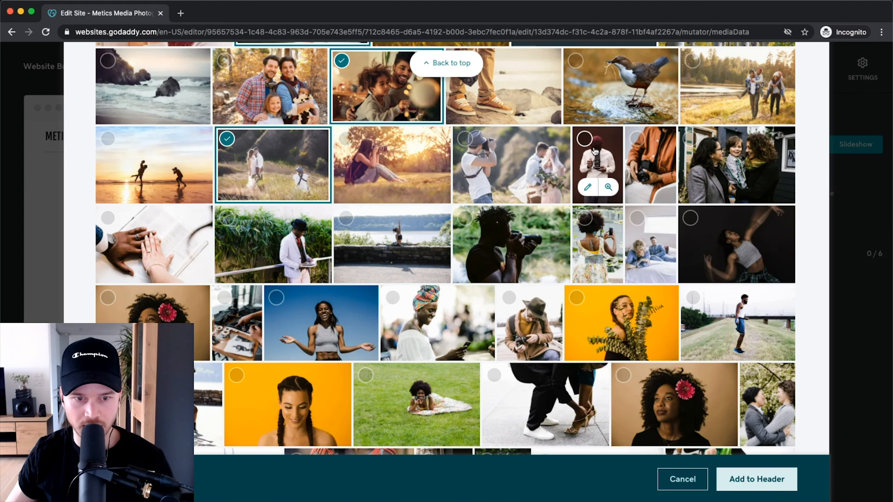
pyautogui.click(197, 384)
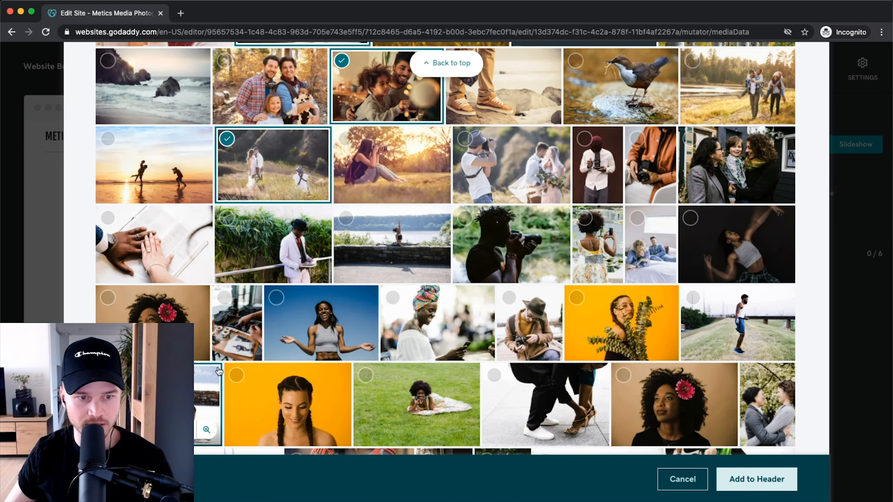
pyautogui.click(758, 480)
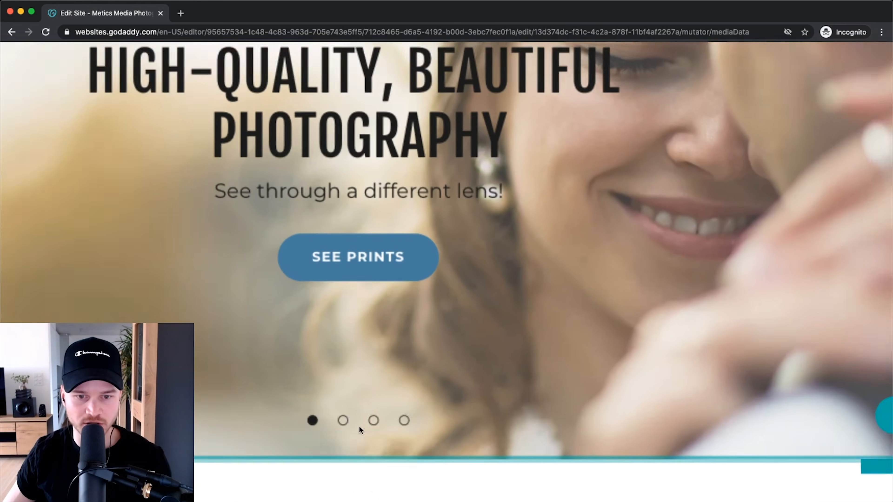
# Preview the slides in the header's cover slideshow and examine how readable the headline text is over them.
pyautogui.scroll(2, 358, 425)
pyautogui.click(345, 417)
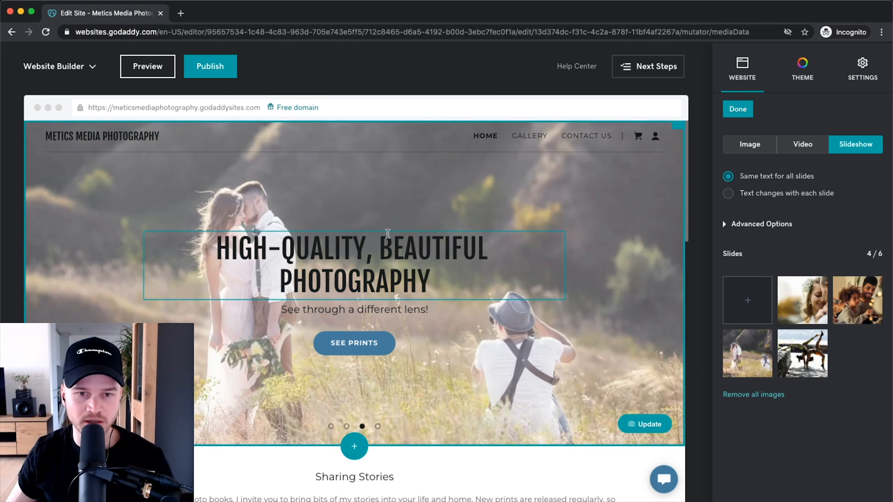
pyautogui.moveTo(220, 247); pyautogui.dragTo(440, 284)
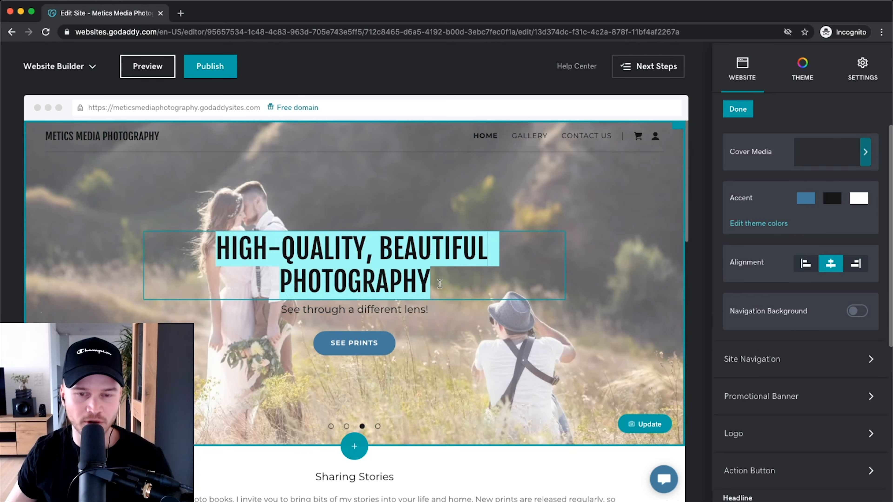
pyautogui.click(503, 329)
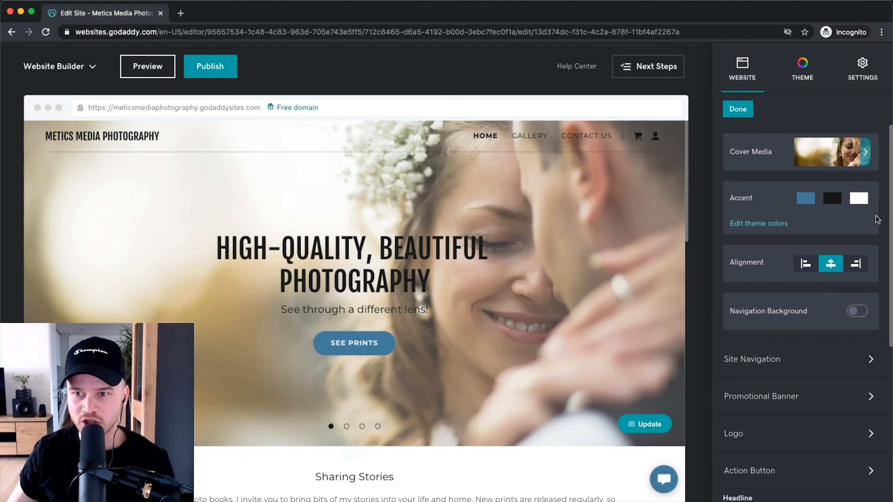
# Compare the blue and black accent colors on the header and set its accent to white.
pyautogui.keyDown('ctrl'); pyautogui.scroll(5, 863, 215); pyautogui.keyUp('ctrl')
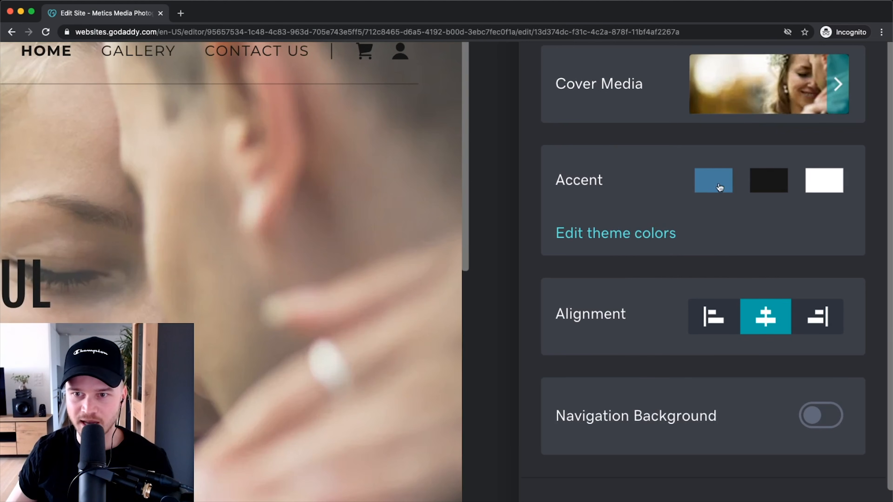
pyautogui.keyDown('ctrl'); pyautogui.scroll(-5, 745, 188); pyautogui.keyUp('ctrl')
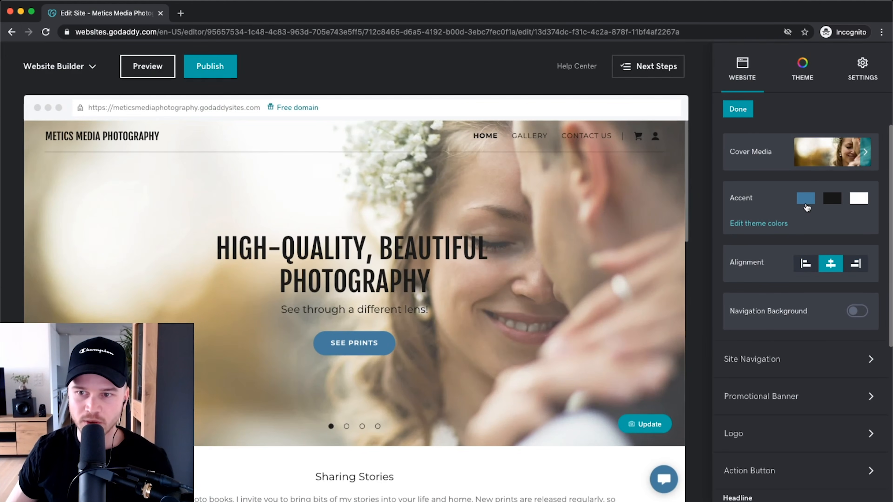
pyautogui.click(806, 202)
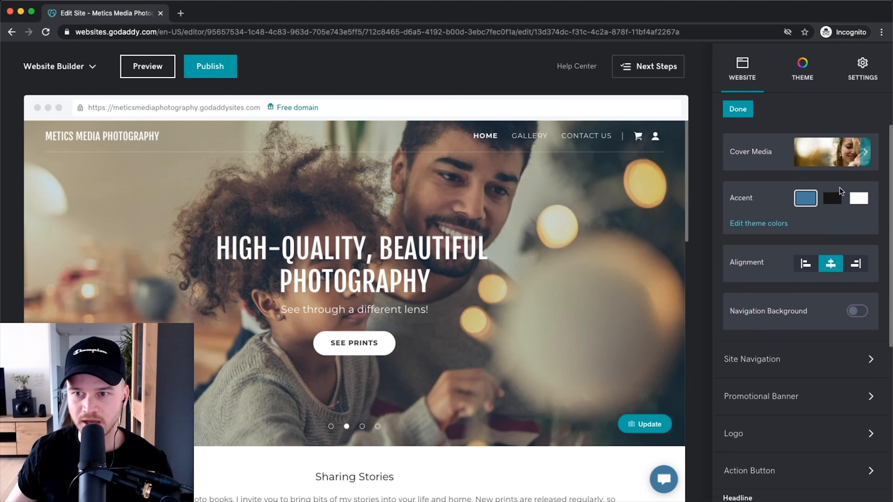
pyautogui.click(832, 199)
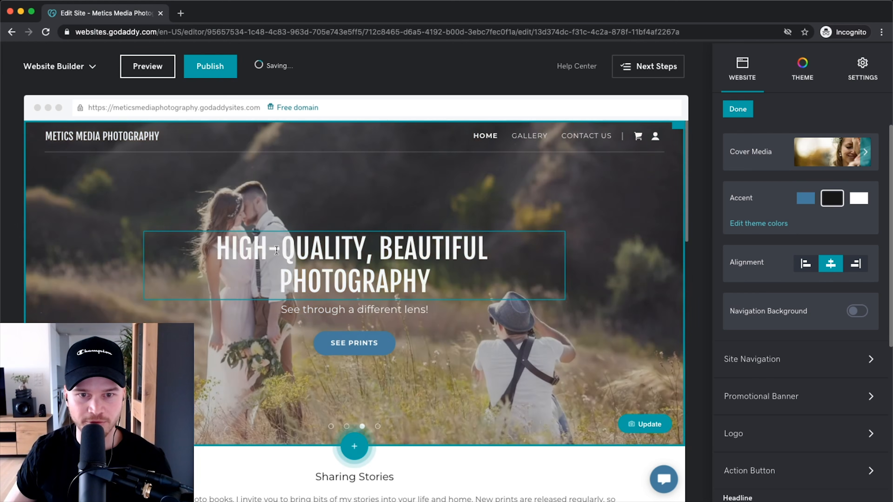
pyautogui.click(245, 249)
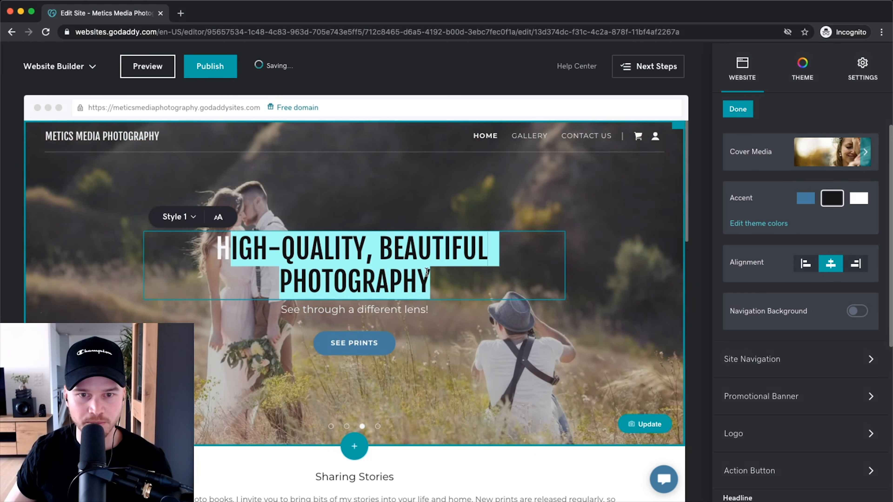
pyautogui.click(413, 211)
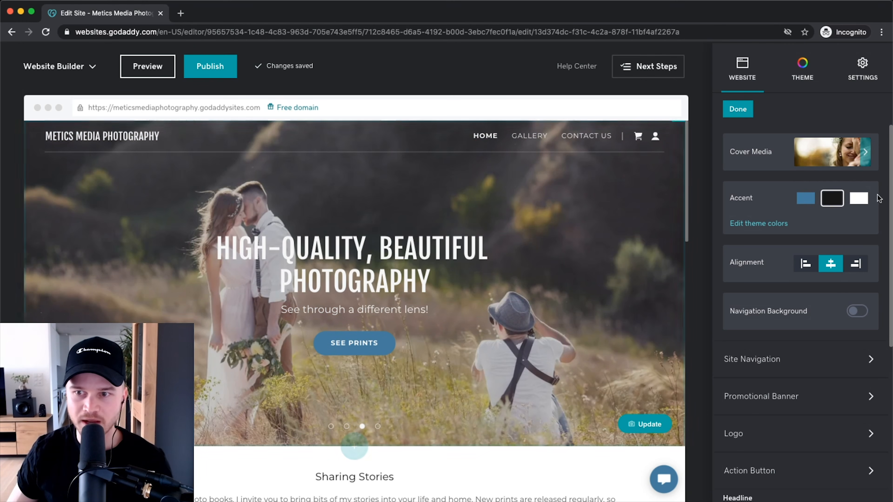
pyautogui.click(859, 199)
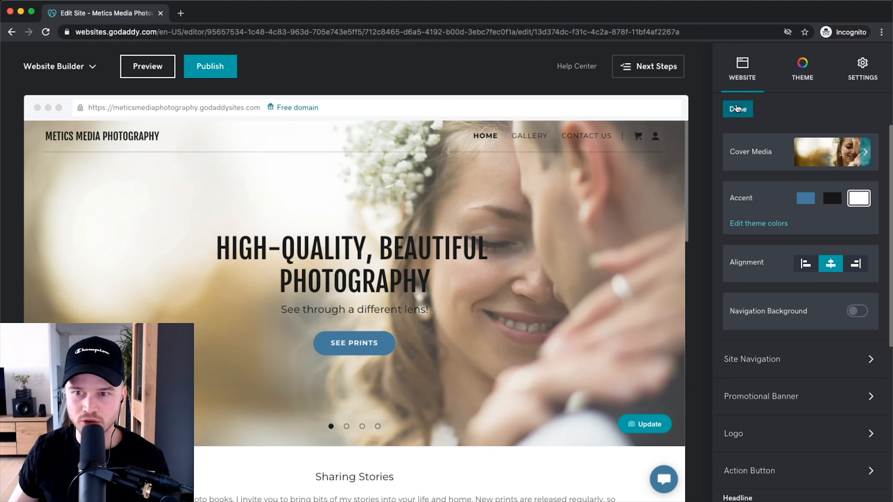
# Reopen the header's cover media settings and review the slideshow's advanced options.
pyautogui.click(837, 151)
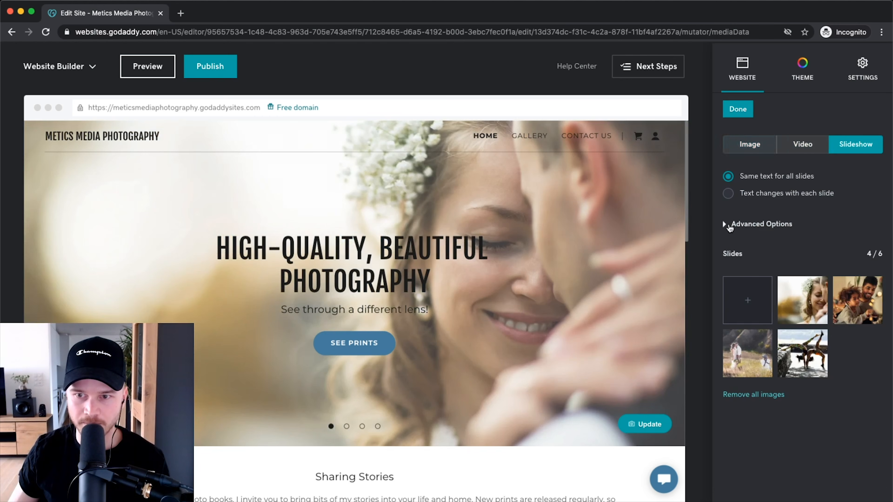
pyautogui.click(726, 225)
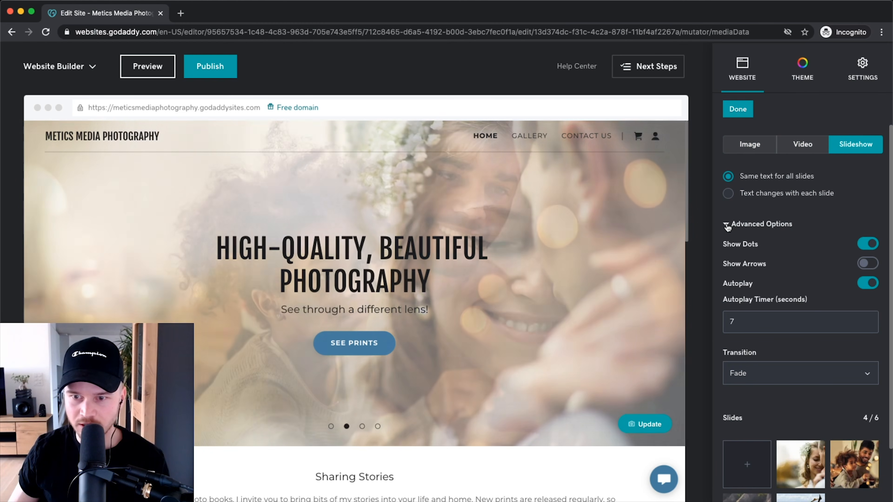
pyautogui.click(727, 225)
# Switch the header's cover media to a single image with the Inset layout and check it on the page.
pyautogui.click(744, 144)
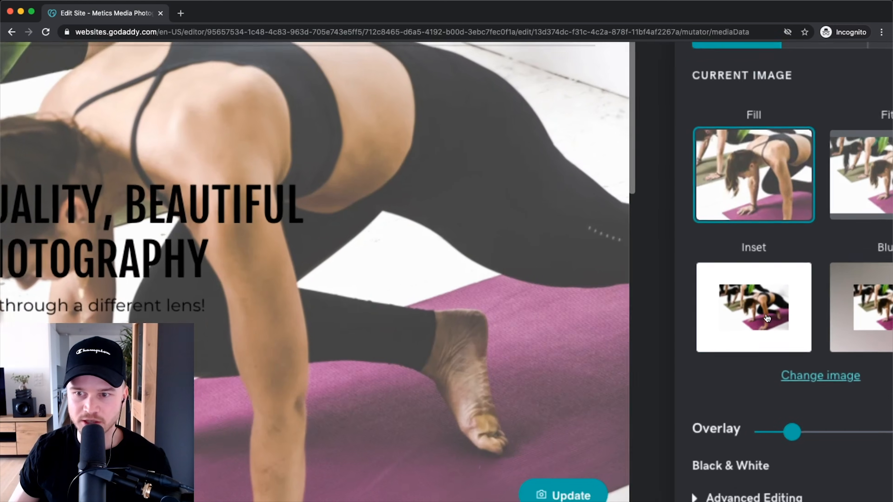
pyautogui.click(767, 318)
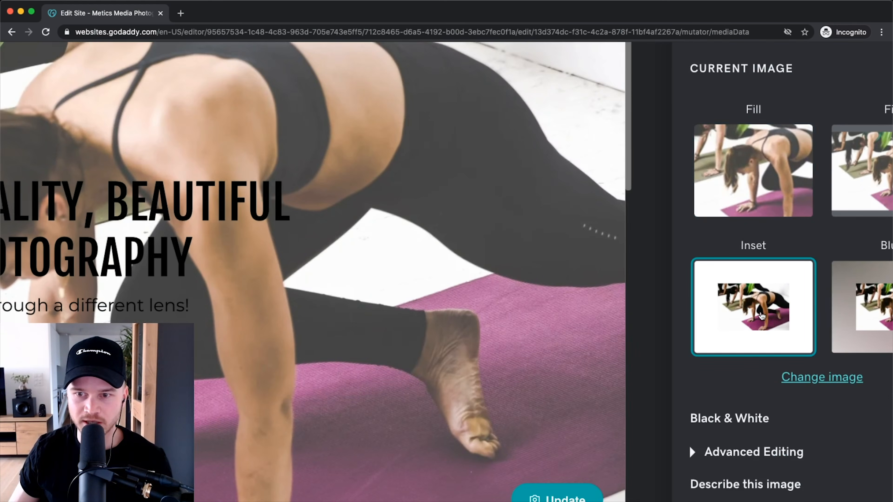
pyautogui.scroll(-4, 396, 278)
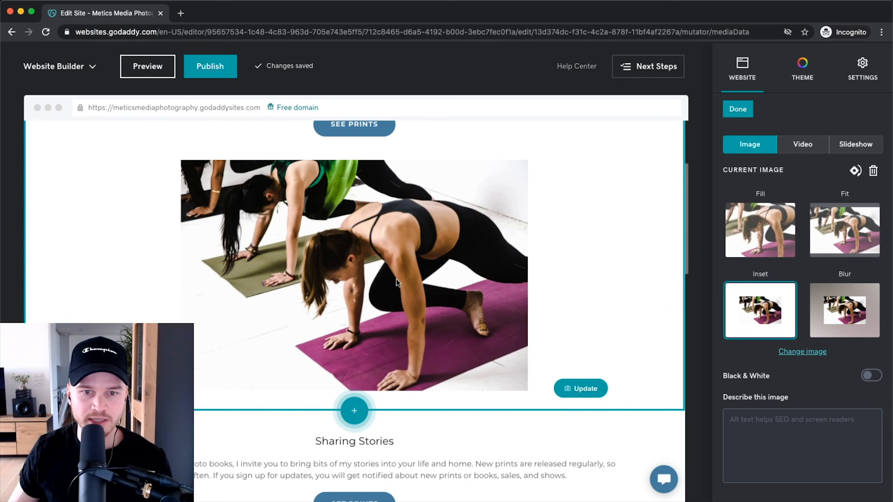
pyautogui.scroll(5, 396, 278)
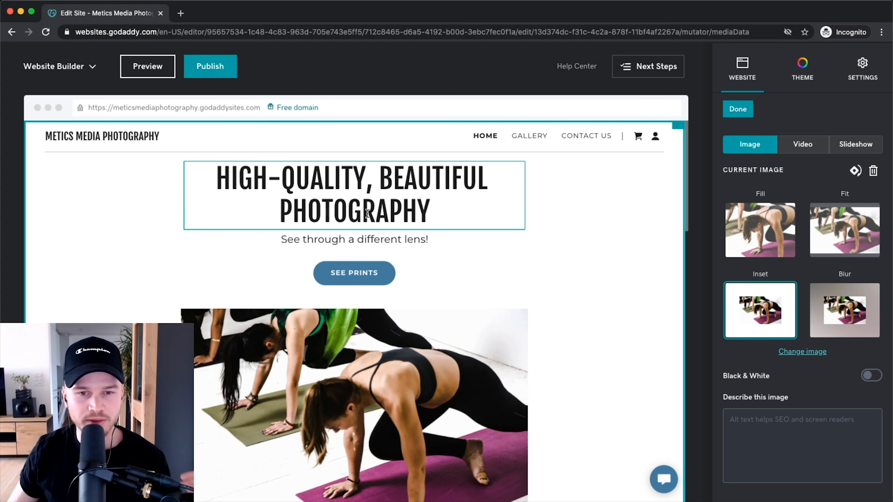
pyautogui.scroll(-1, 464, 272)
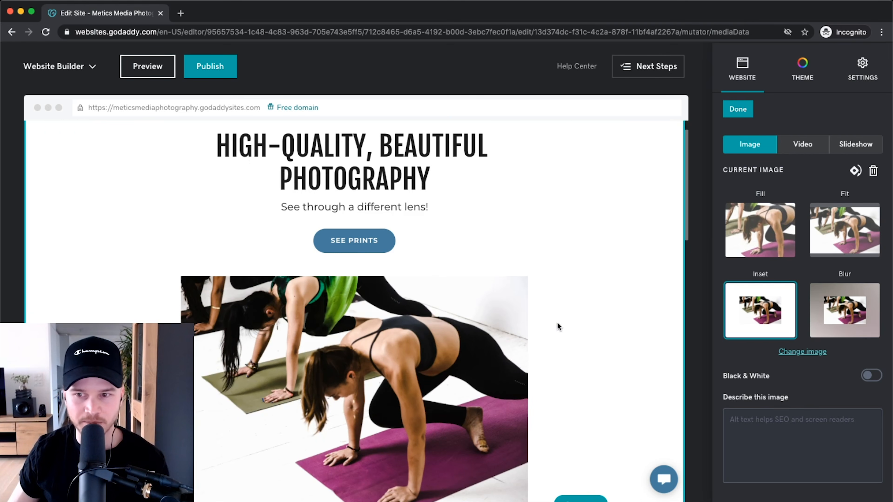
# Start changing the cover image and search the stock media library for "photography".
pyautogui.click(793, 352)
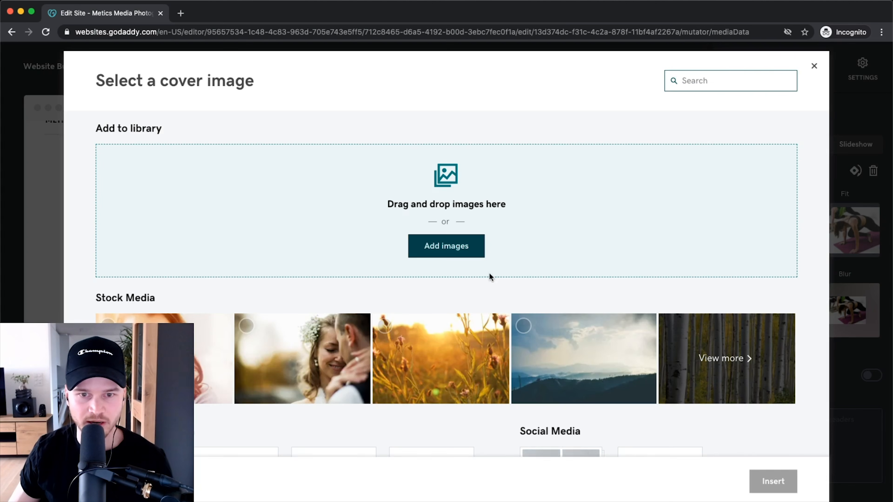
pyautogui.click(694, 76)
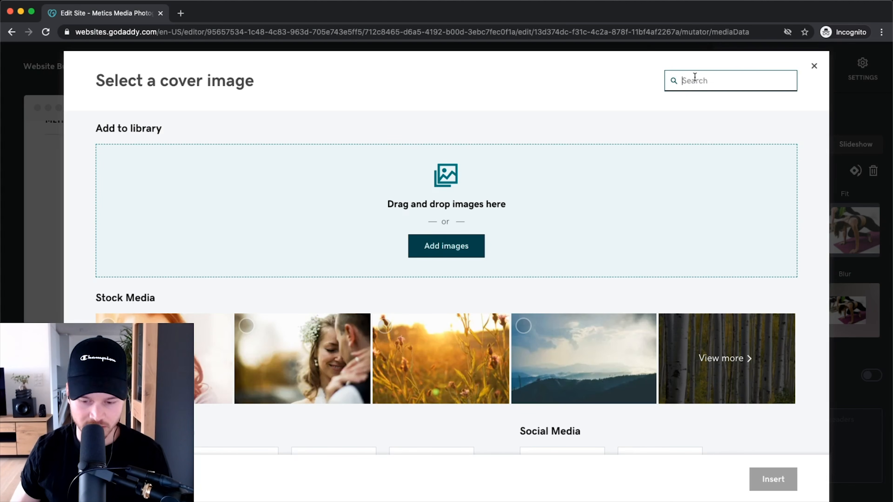
pyautogui.click(722, 358)
pyautogui.click(701, 84)
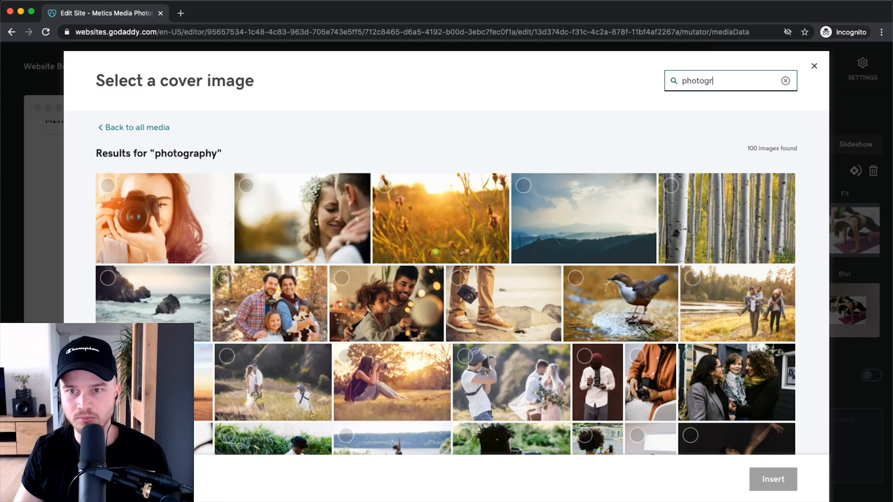
pyautogui.press('Return')
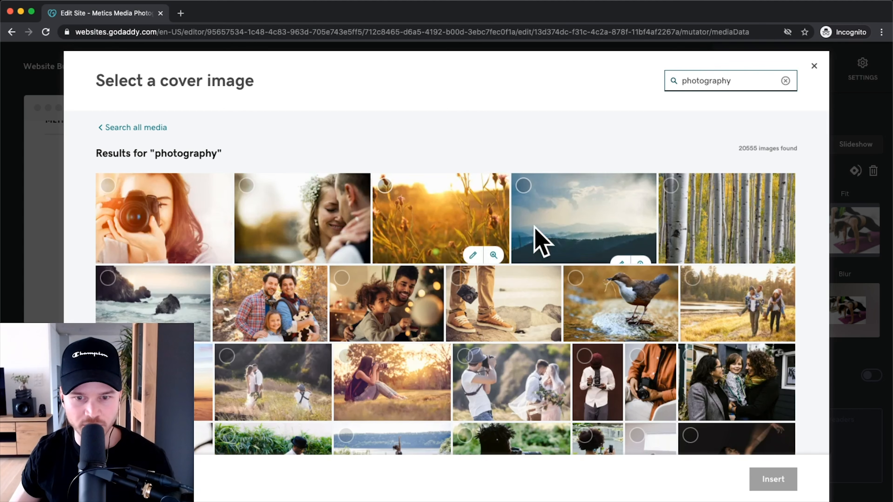
# Insert the sunset beach photo of the couple and photographer as the cover image and finish the cover media settings.
pyautogui.scroll(-2, 326, 248)
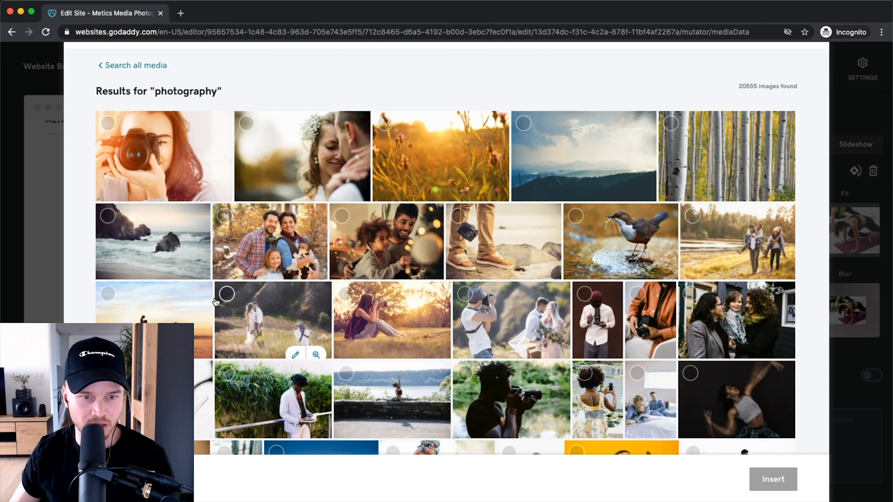
pyautogui.click(166, 300)
pyautogui.click(773, 479)
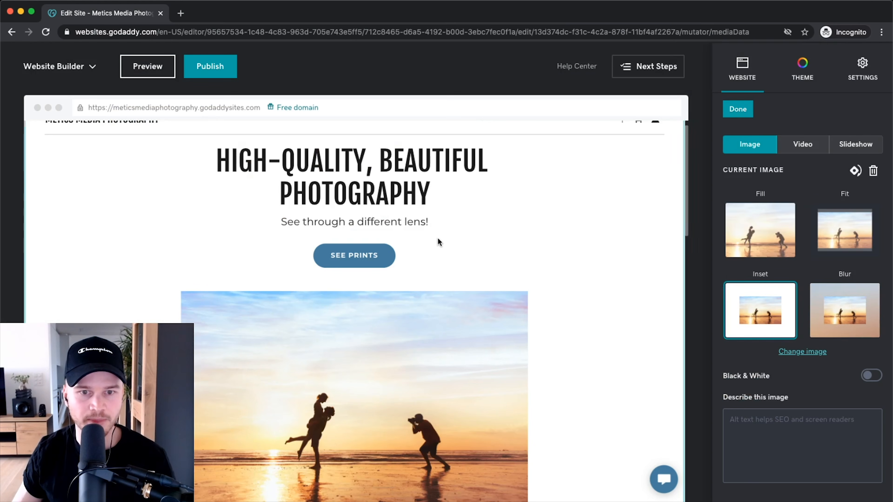
pyautogui.scroll(1, 509, 247)
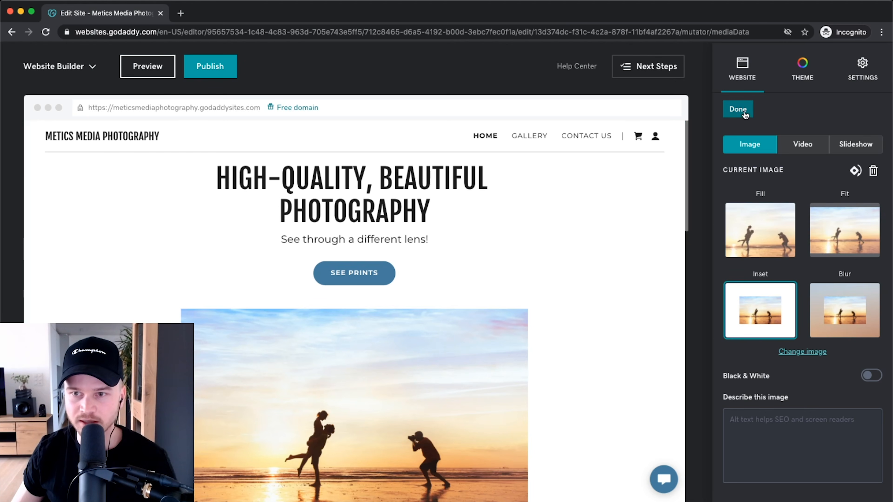
pyautogui.click(738, 110)
pyautogui.scroll(-2, 769, 207)
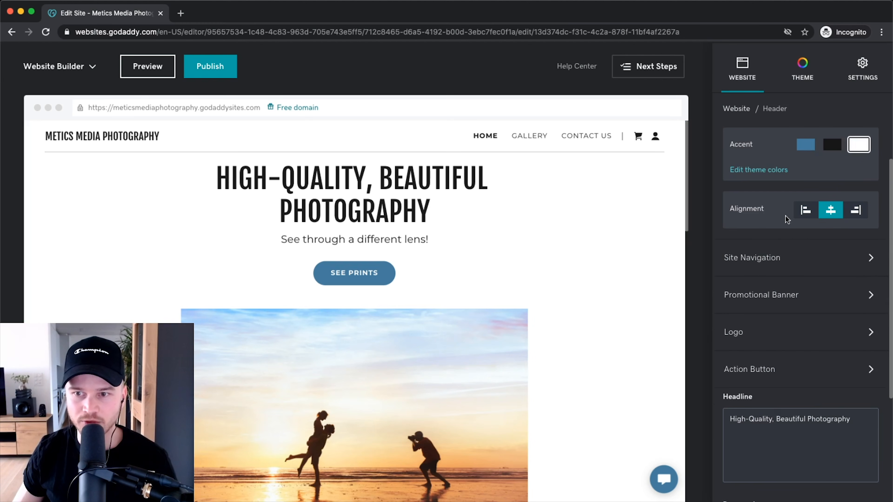
# Try the center and right alignments for the header content and set the alignment to left.
pyautogui.click(807, 211)
pyautogui.click(831, 212)
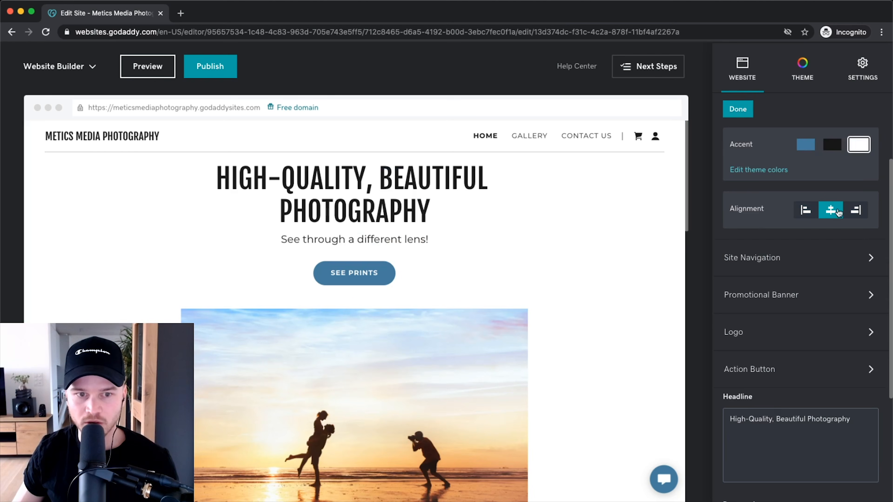
pyautogui.click(860, 210)
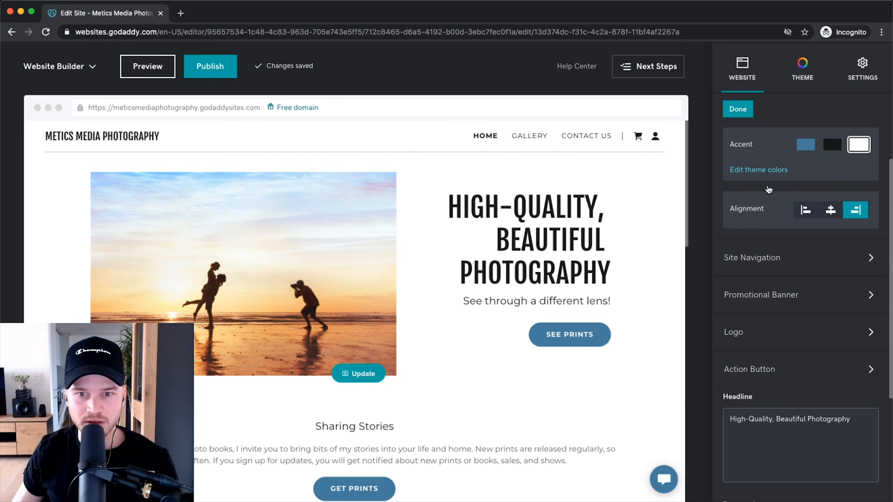
pyautogui.click(806, 210)
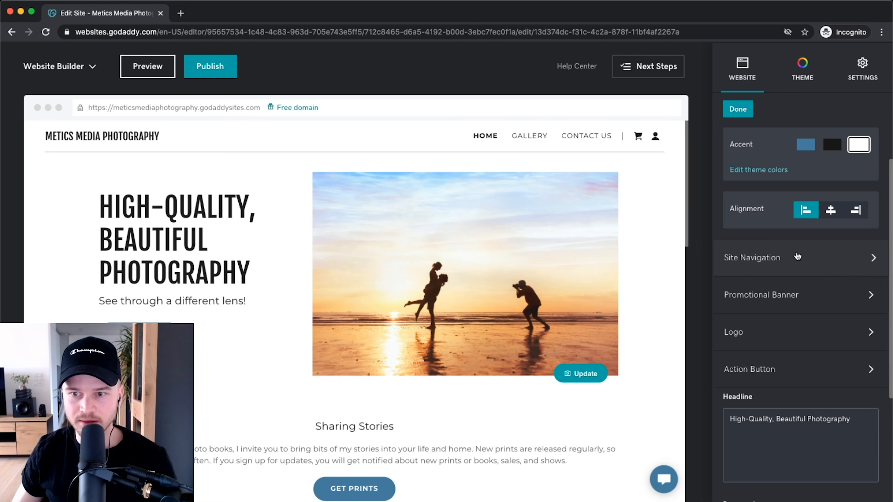
# Add a new page titled "New Stories" to the site and show it in the navigation.
pyautogui.click(803, 256)
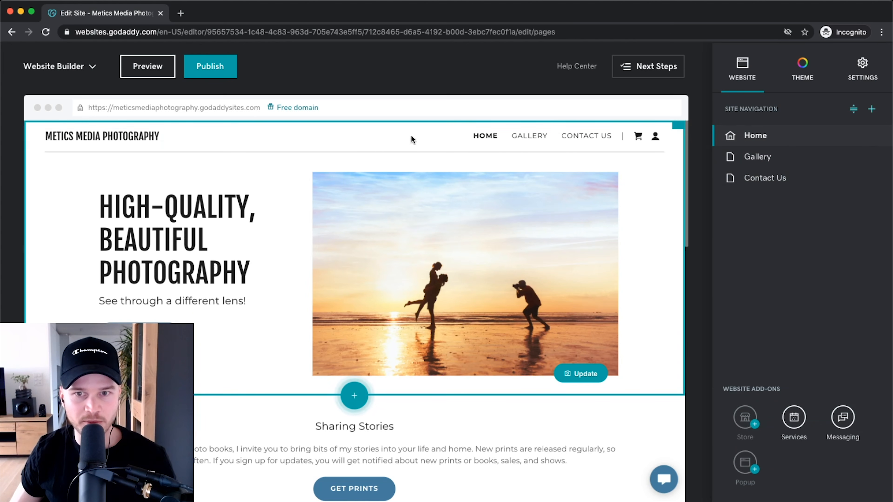
pyautogui.scroll(5, 592, 137)
pyautogui.scroll(-3, 643, 135)
pyautogui.scroll(-3, 643, 135)
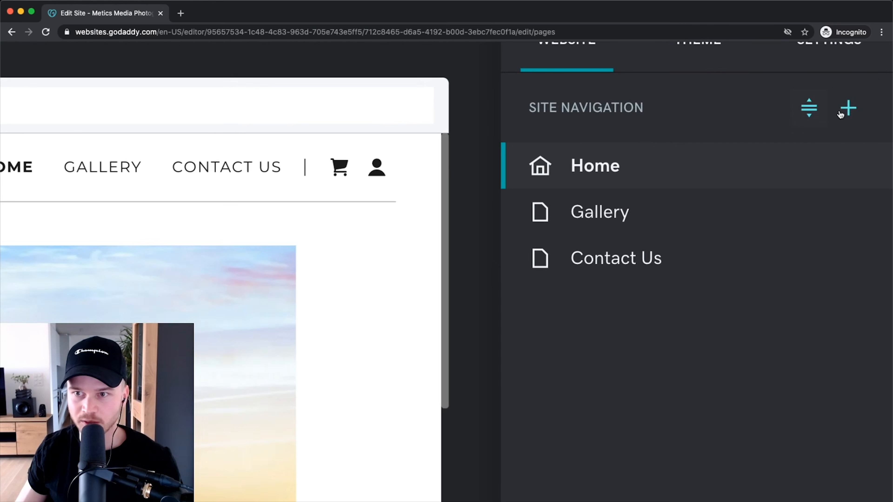
pyautogui.click(871, 109)
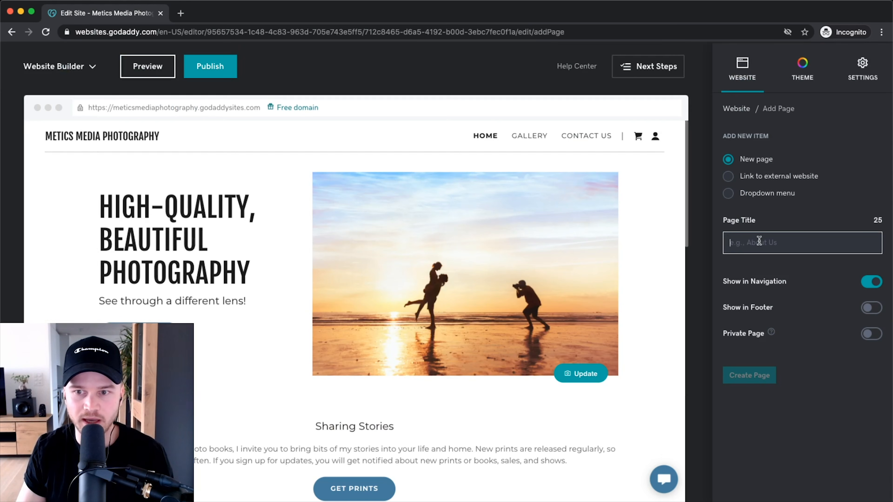
pyautogui.write('New Stories')
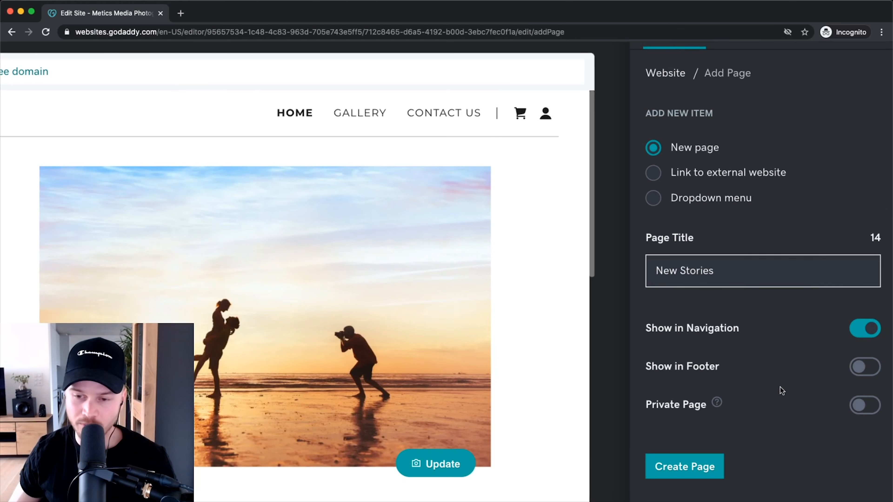
pyautogui.click(689, 468)
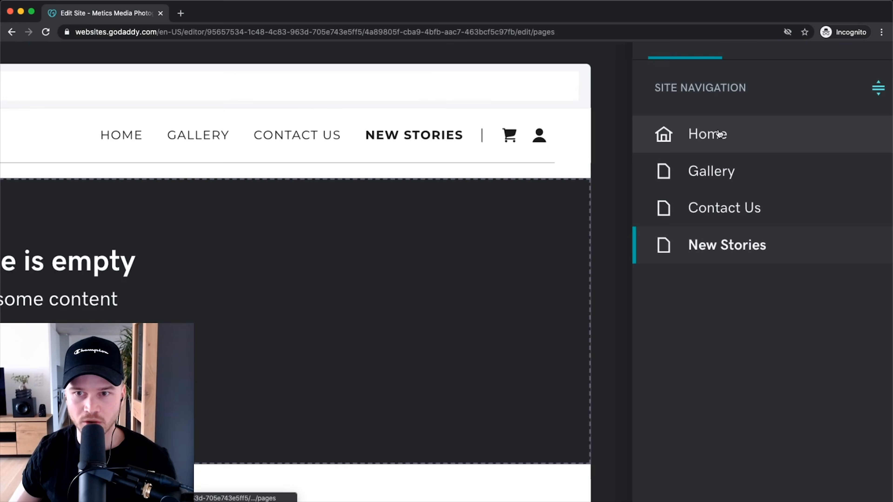
# Return to the Home page and review the site navigation from the header settings.
pyautogui.click(767, 136)
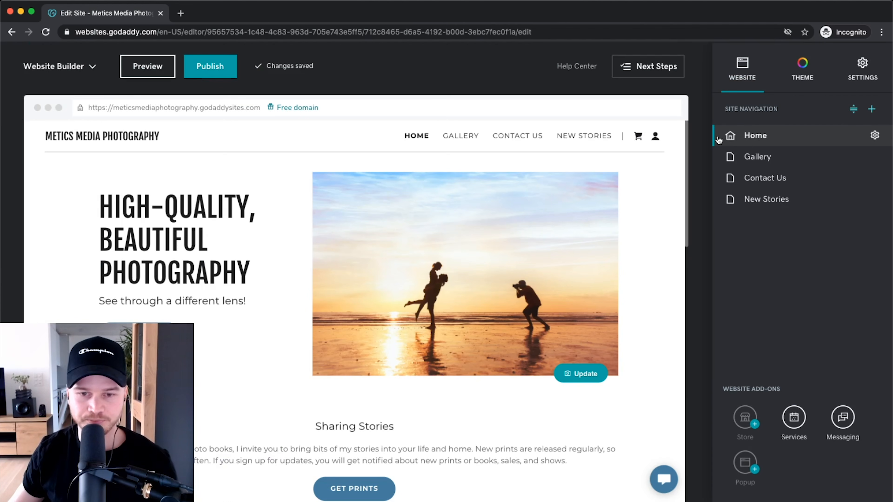
pyautogui.click(654, 214)
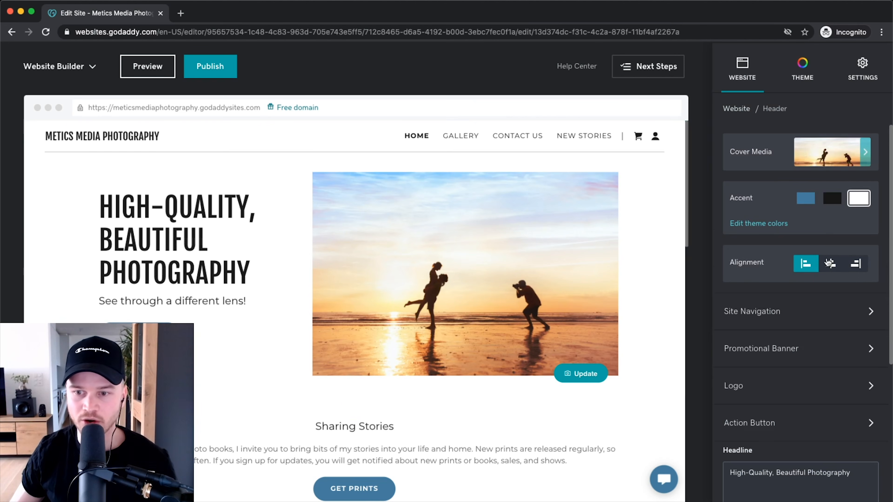
pyautogui.scroll(-3, 805, 246)
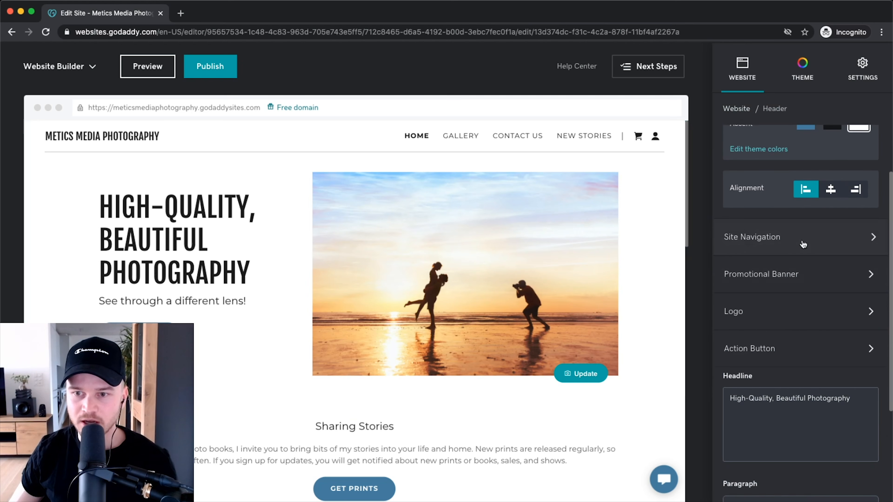
pyautogui.click(830, 241)
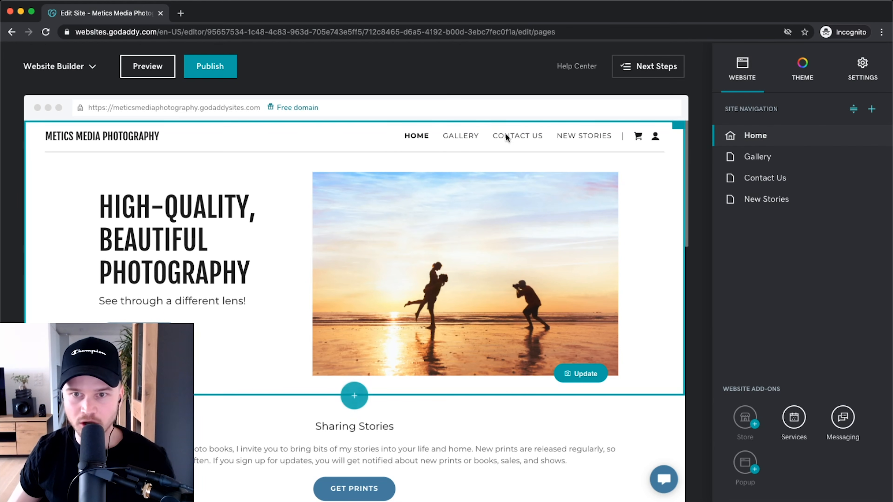
# Try showing the header's promotional banner, switch it off again and close its settings.
pyautogui.click(365, 136)
pyautogui.scroll(-3, 805, 334)
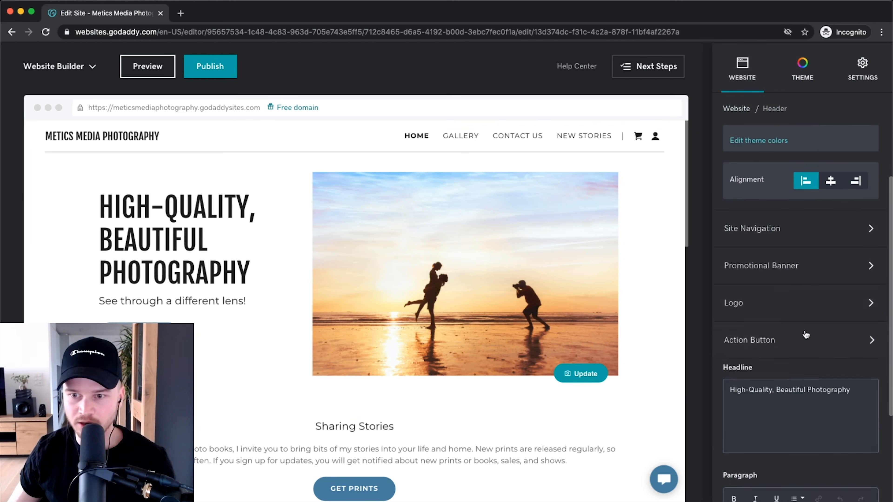
pyautogui.click(838, 269)
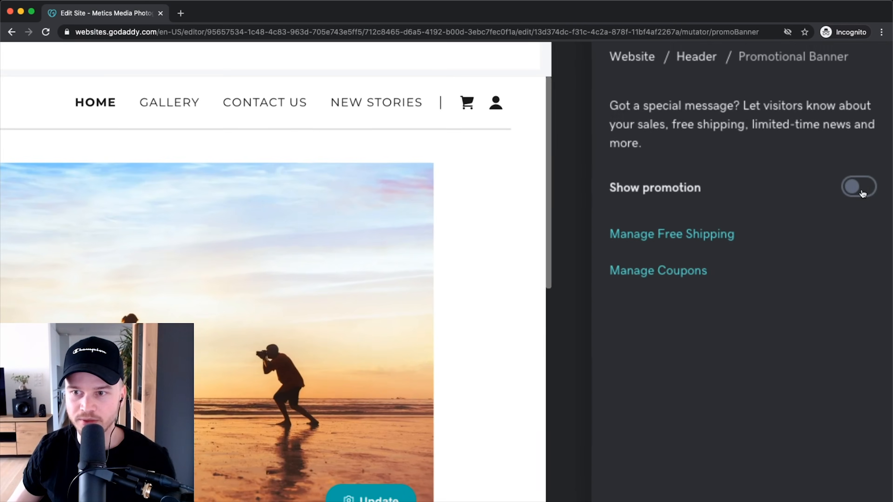
pyautogui.click(860, 190)
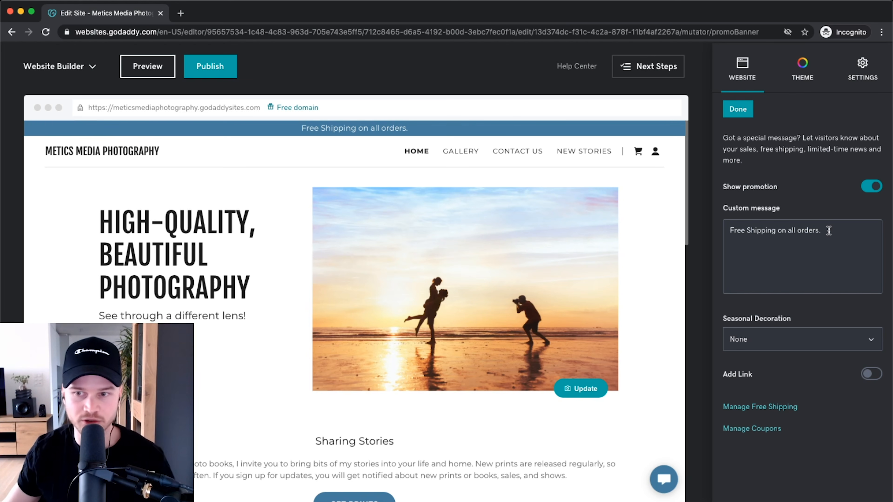
pyautogui.click(874, 188)
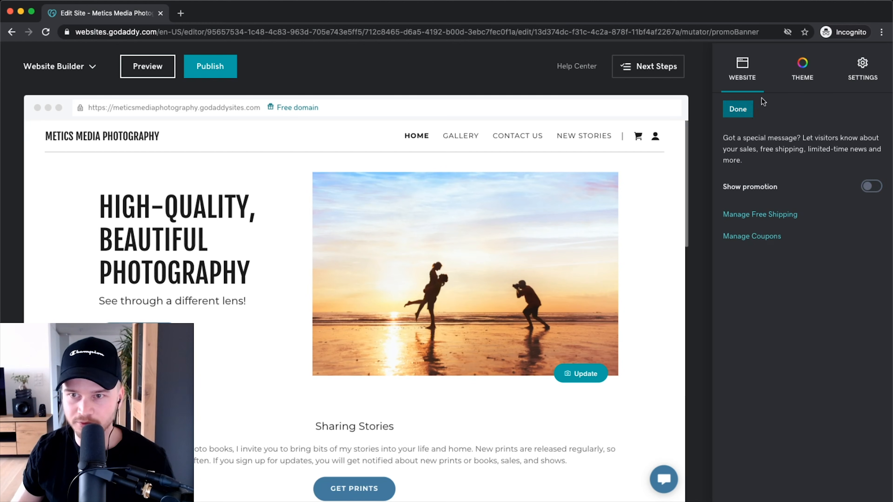
pyautogui.click(737, 109)
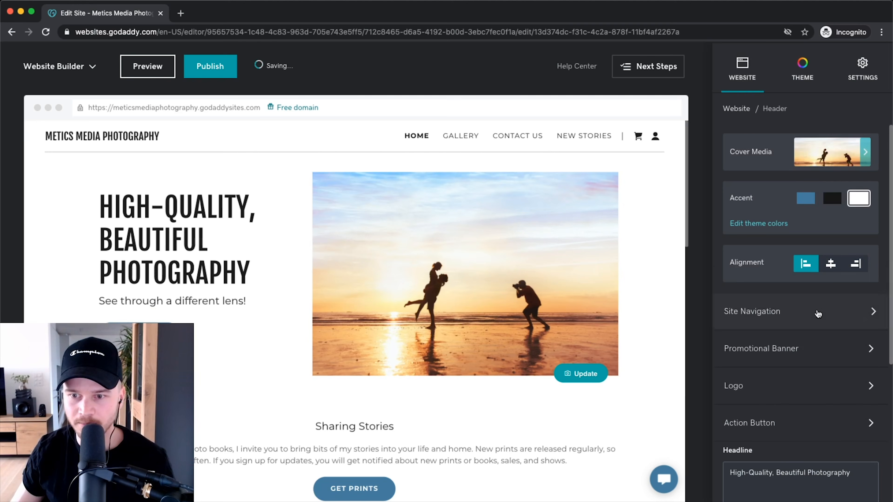
# Upload logo_regular.png from the GoDaddy Tutorial folder on the Desktop as an image for the header logo.
pyautogui.scroll(-5, 817, 313)
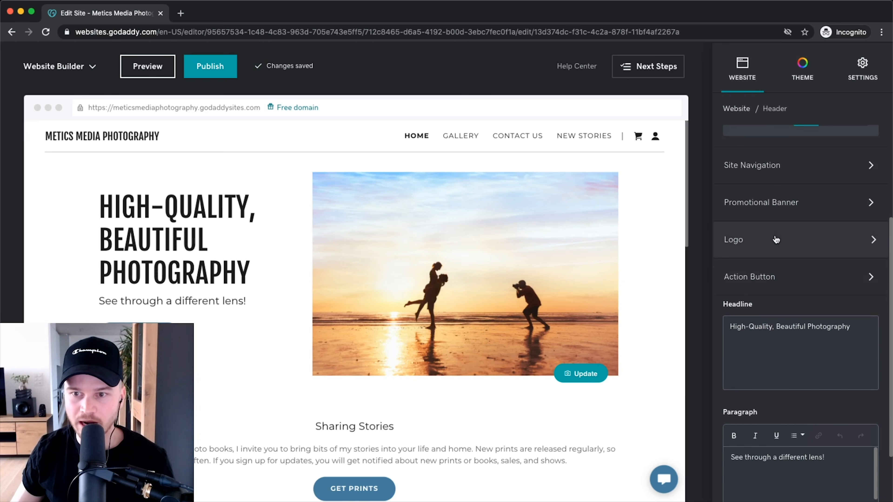
pyautogui.click(776, 239)
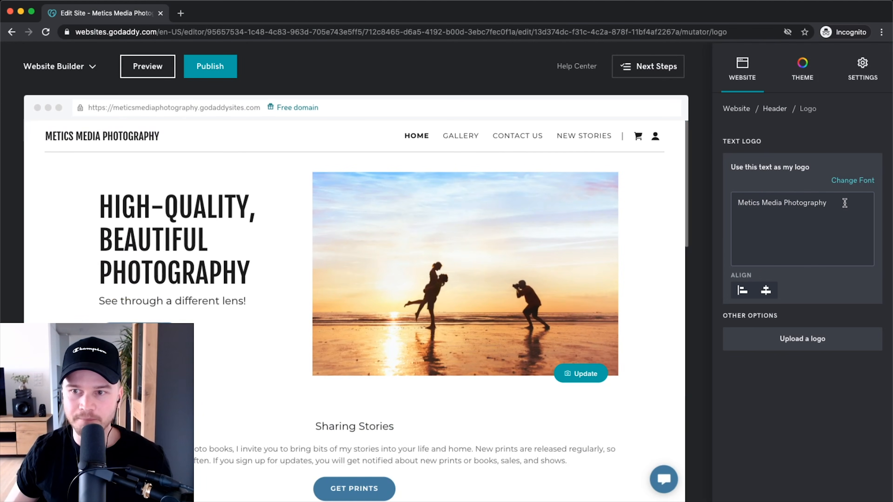
pyautogui.click(800, 343)
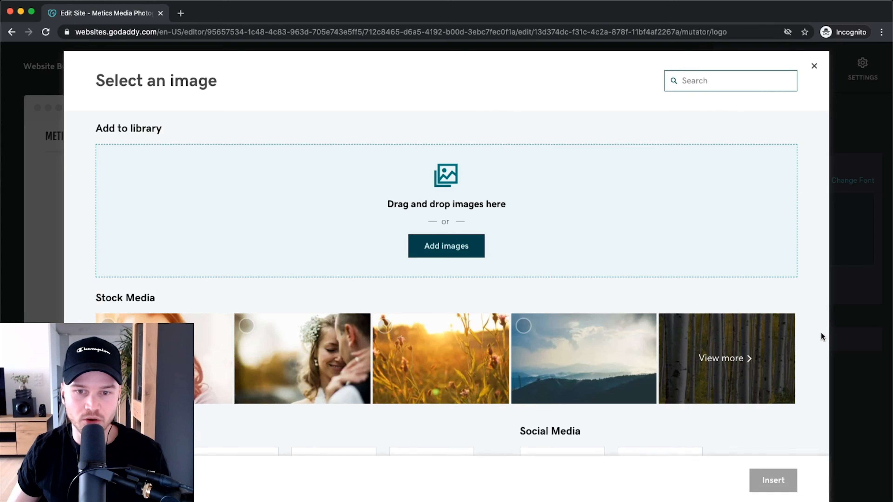
pyautogui.click(432, 250)
pyautogui.scroll(-5, 221, 225)
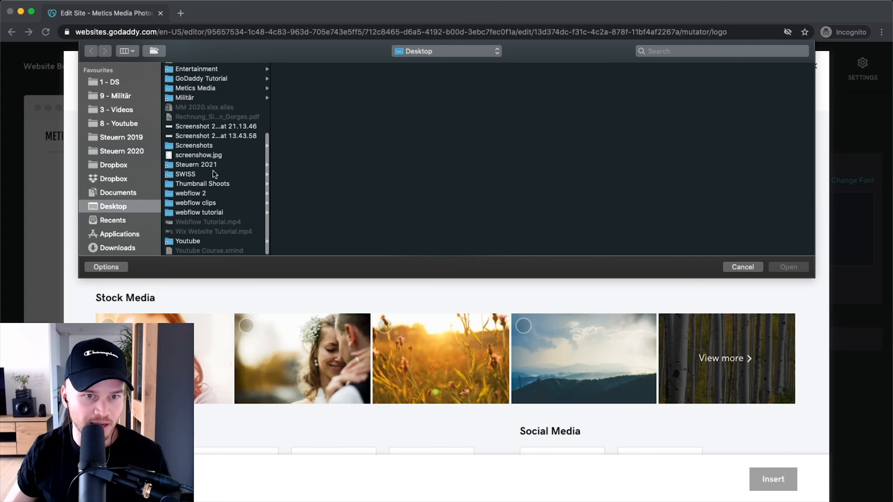
pyautogui.scroll(5, 210, 163)
pyautogui.click(202, 199)
pyautogui.click(307, 85)
pyautogui.click(318, 75)
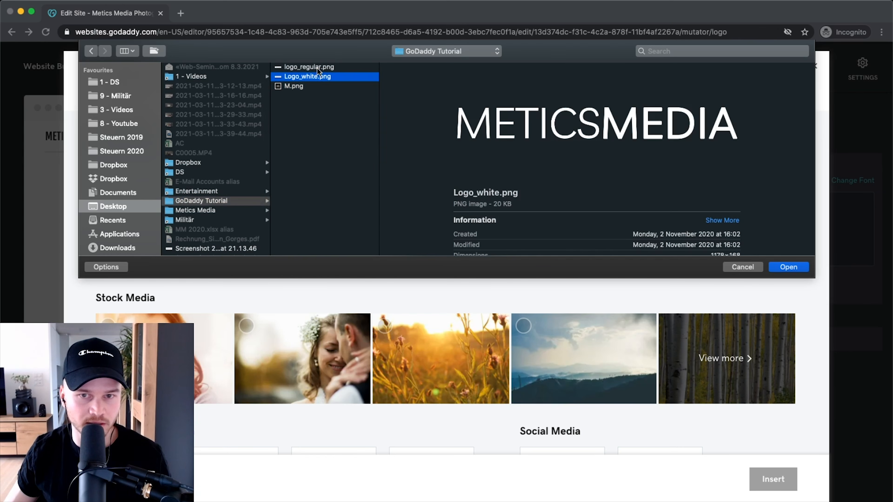
pyautogui.click(318, 67)
pyautogui.click(776, 267)
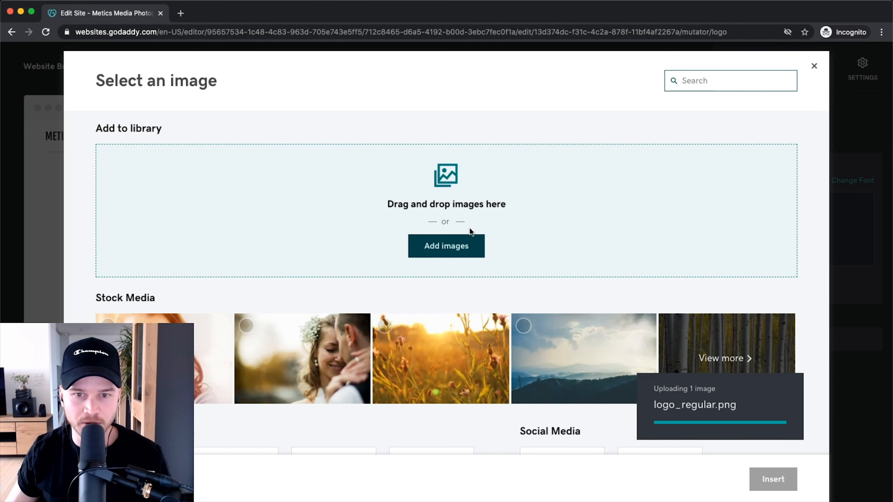
pyautogui.click(814, 65)
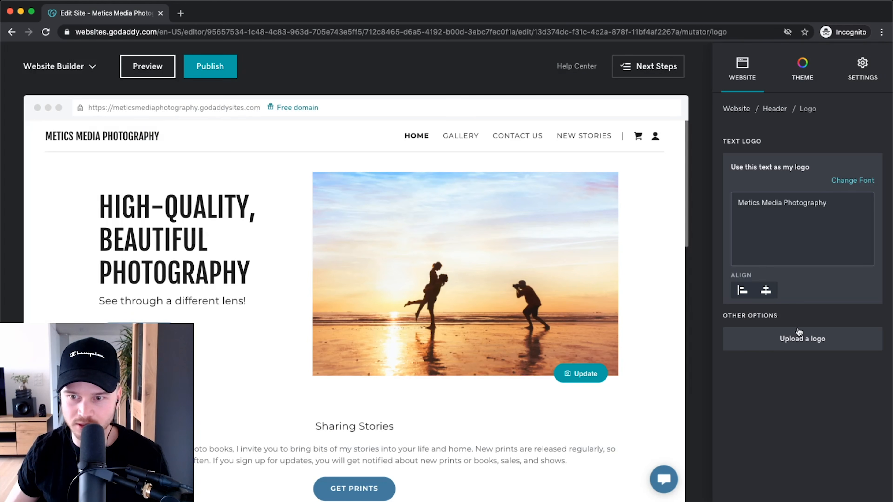
# Insert the uploaded logo_regular.png image as the header logo and reduce its zoom.
pyautogui.click(799, 340)
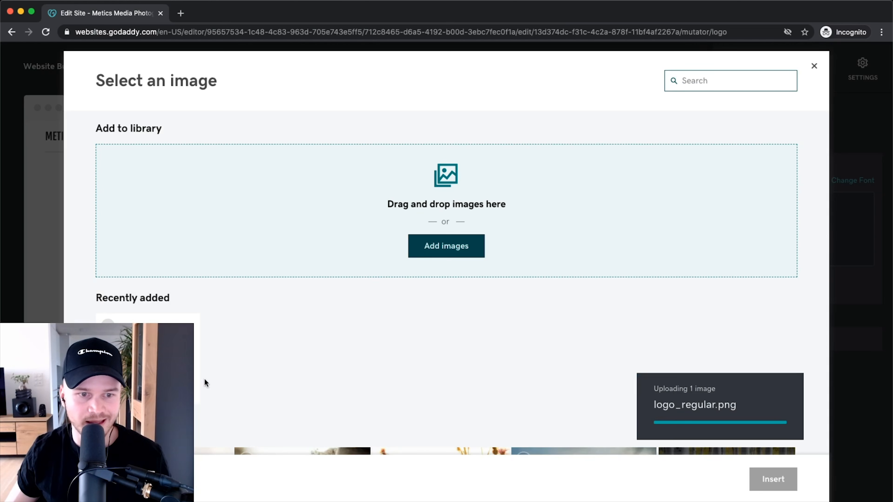
pyautogui.click(189, 358)
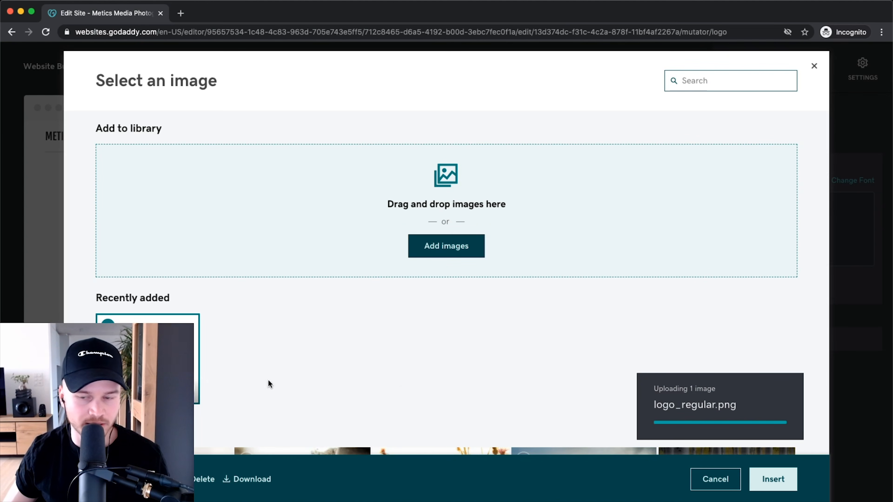
pyautogui.click(773, 479)
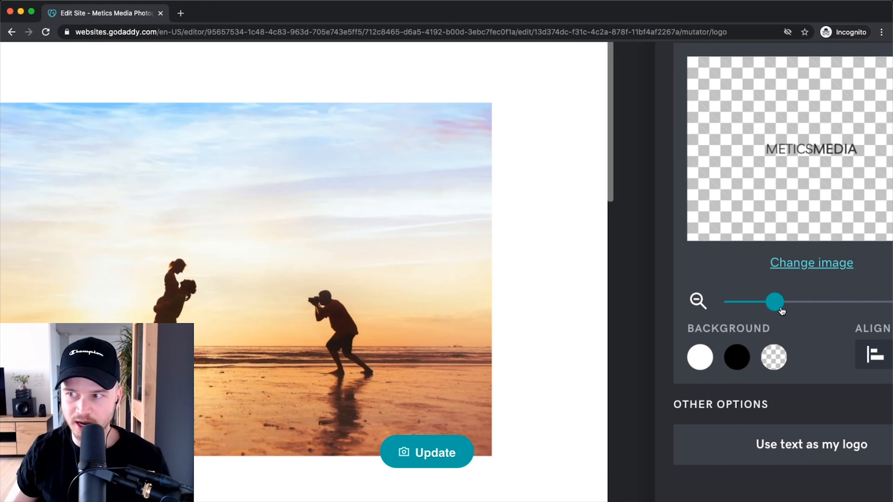
pyautogui.moveTo(781, 309); pyautogui.dragTo(755, 307)
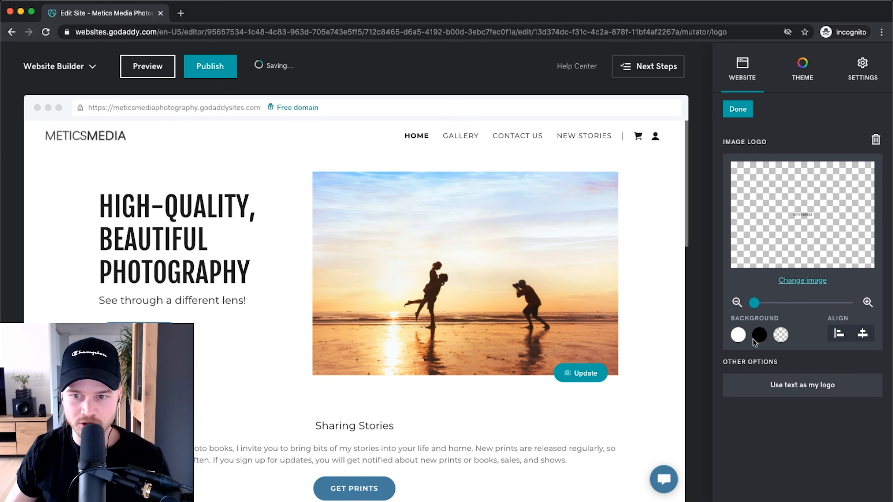
# Give the logo a transparent background, align it to the center of the header and finish the logo settings.
pyautogui.click(759, 336)
pyautogui.click(782, 332)
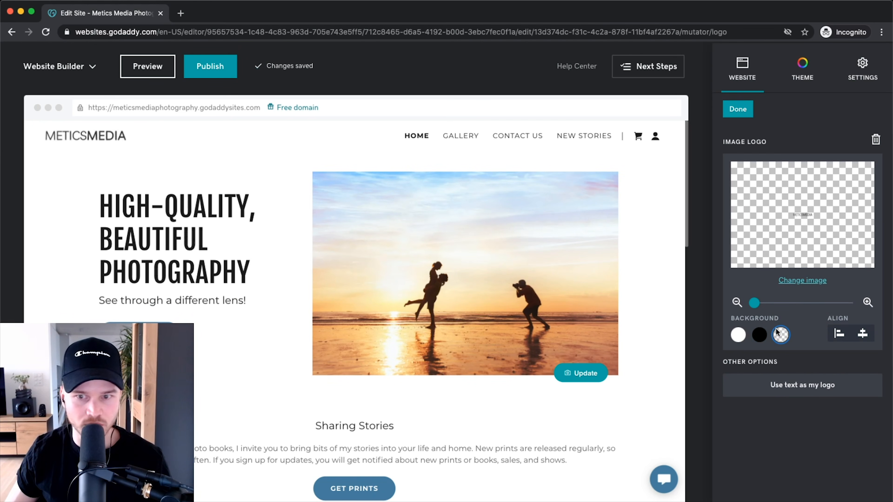
pyautogui.click(743, 336)
pyautogui.click(782, 335)
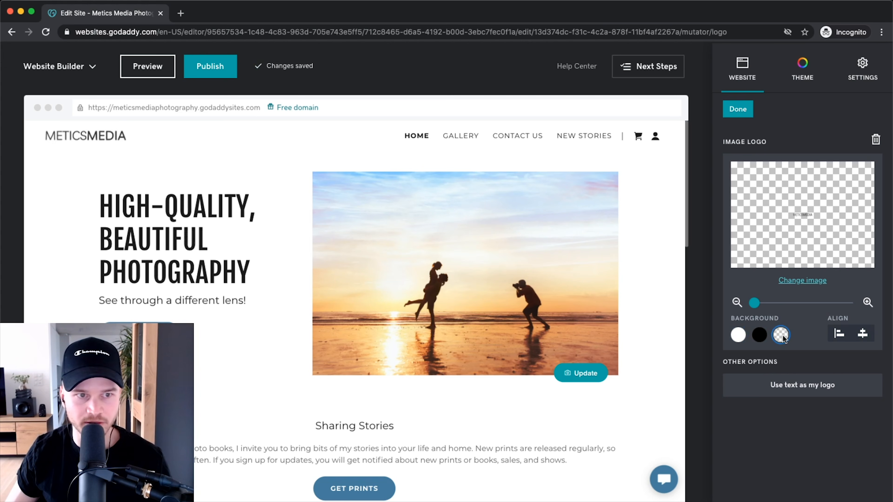
pyautogui.click(862, 334)
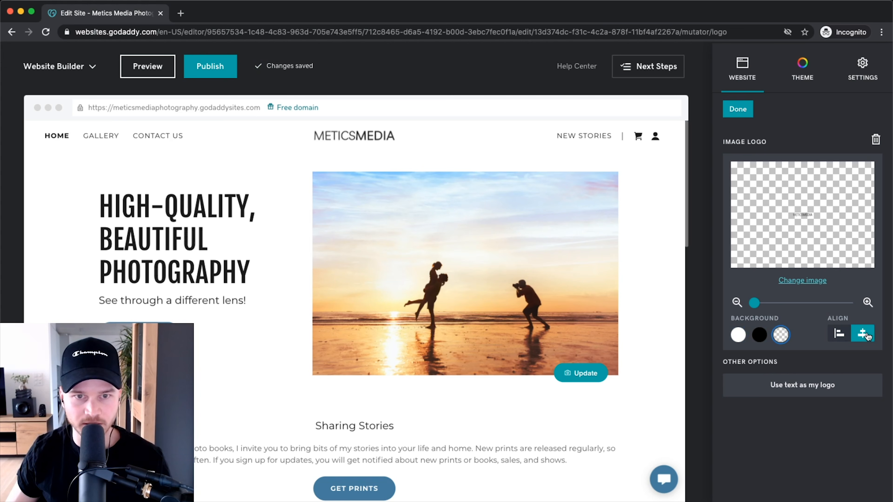
pyautogui.click(838, 334)
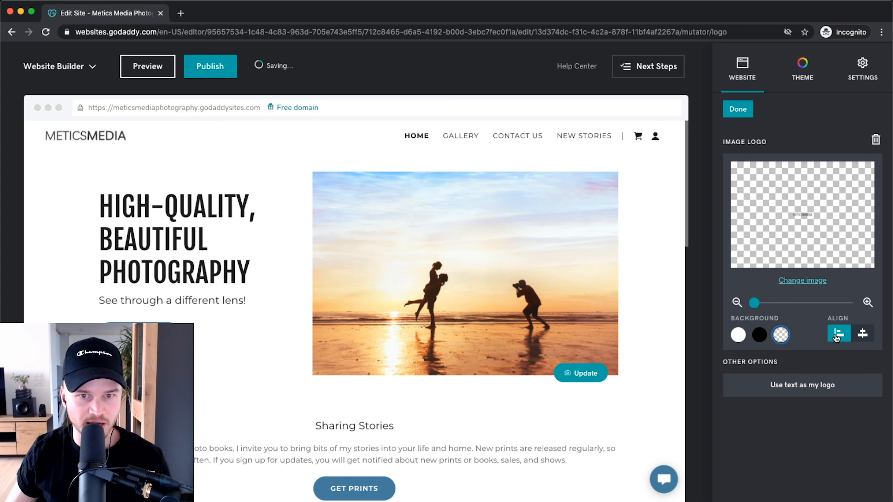
pyautogui.click(863, 335)
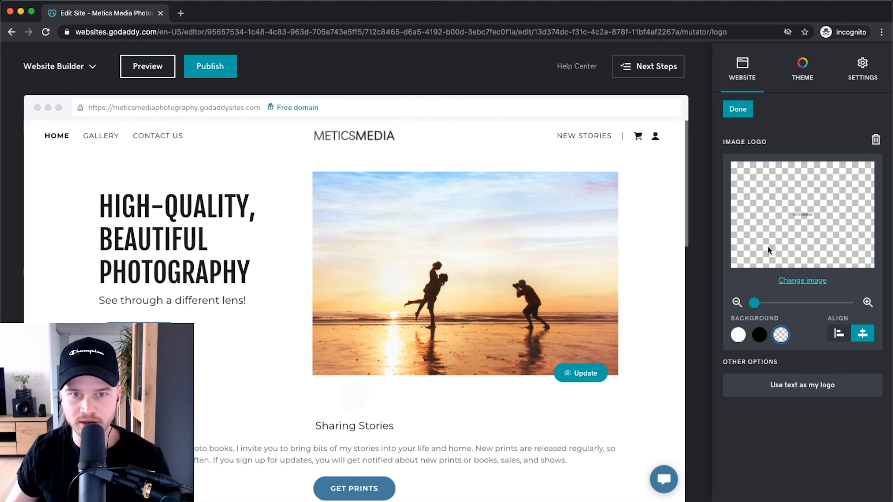
pyautogui.click(737, 109)
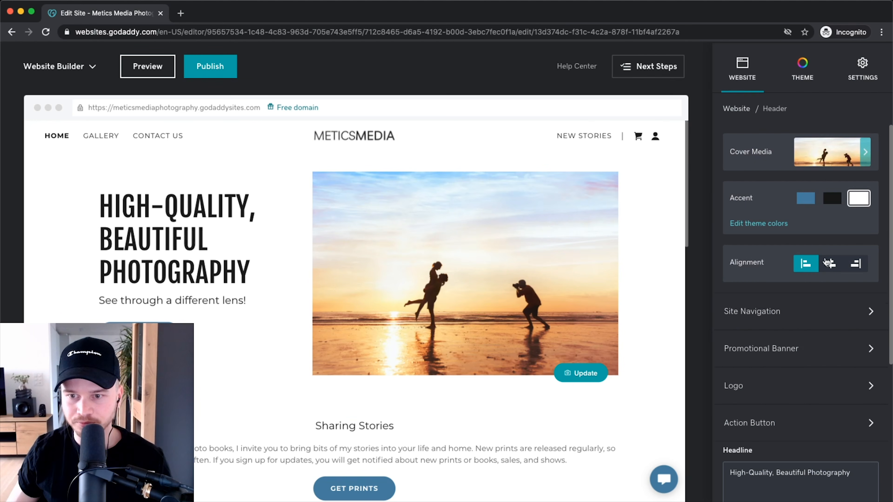
# Open the header's action button settings.
pyautogui.scroll(-4, 821, 271)
pyautogui.scroll(-2, 759, 266)
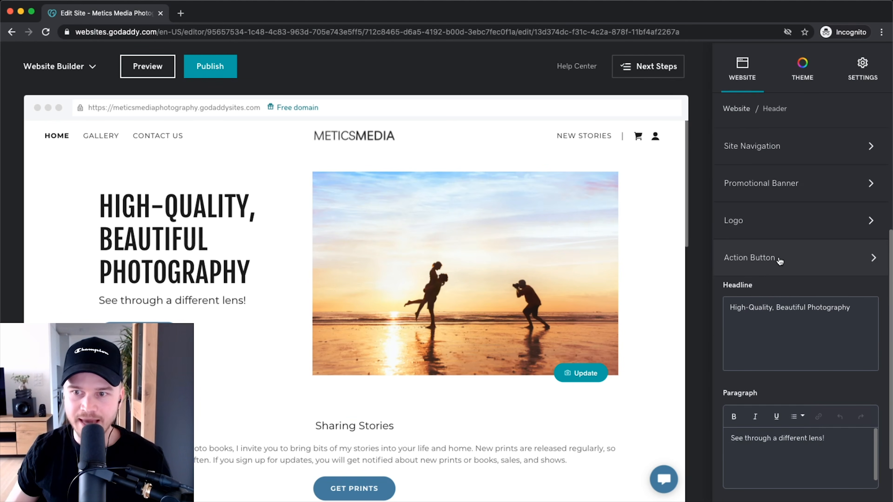
pyautogui.click(785, 261)
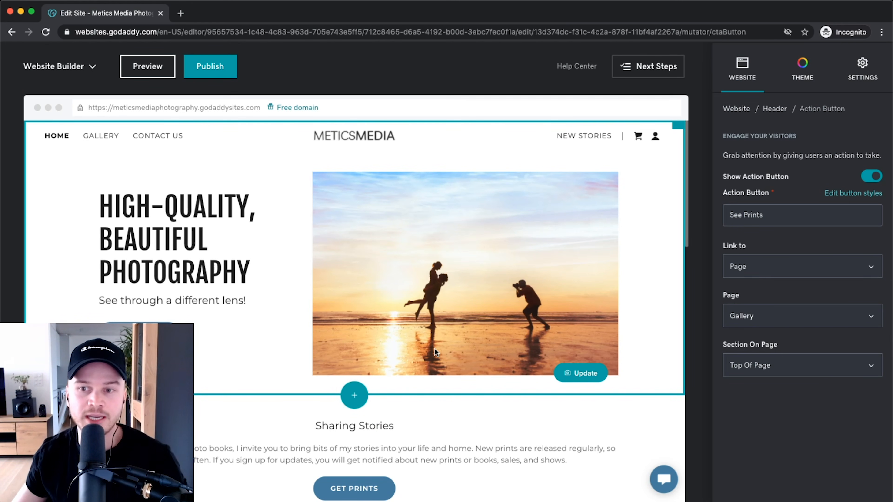
# Try "Contact Us" as the label of the header's action button.
pyautogui.click(777, 212)
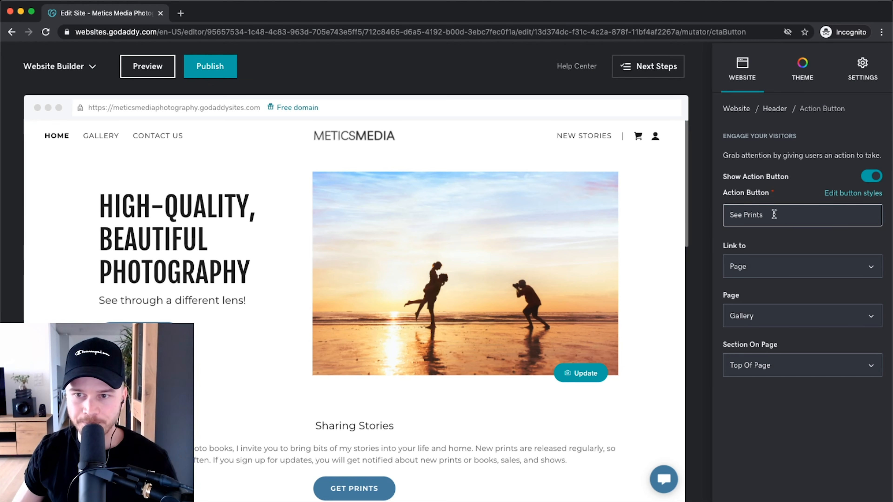
pyautogui.moveTo(777, 213); pyautogui.dragTo(702, 214)
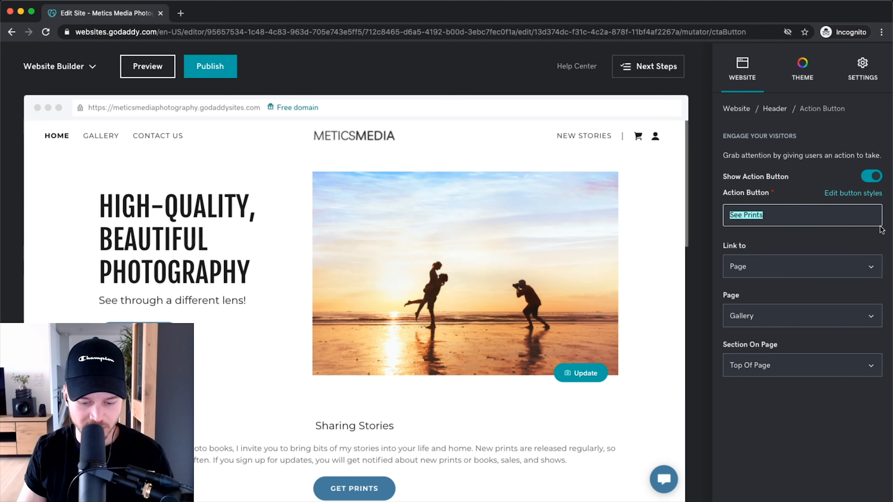
pyautogui.write('Contact ')
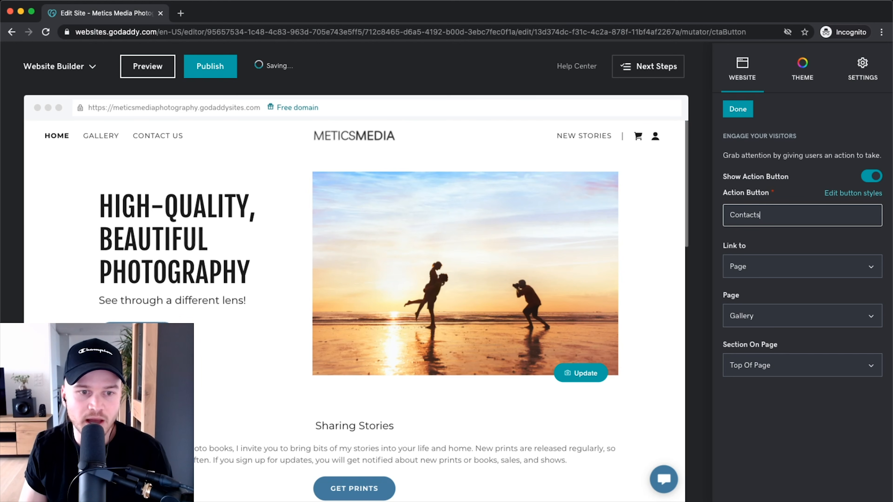
pyautogui.write('Us')
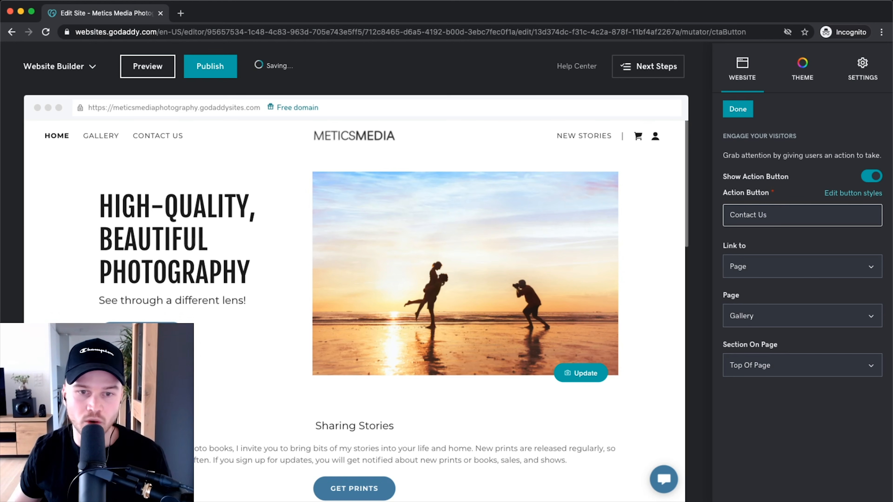
# Label the header's action button "View portfolio", keep it linked to the Gallery page and finish its settings.
pyautogui.tripleClick(754, 220)
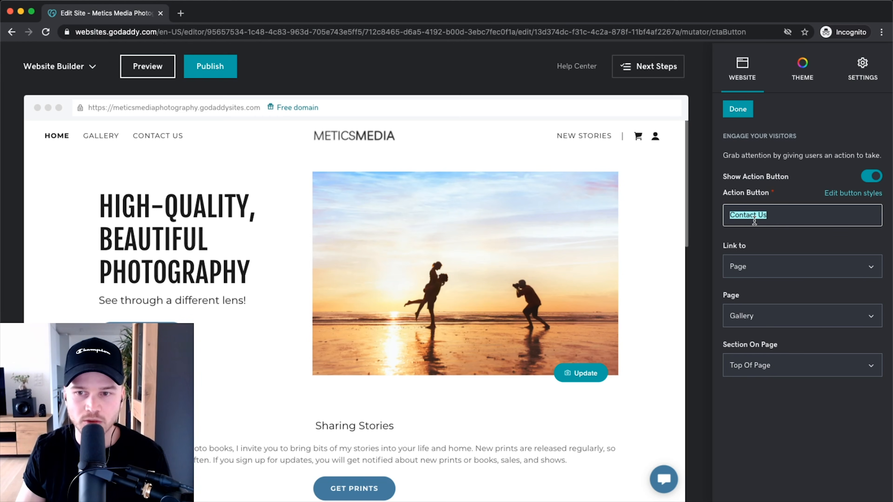
pyautogui.write('V')
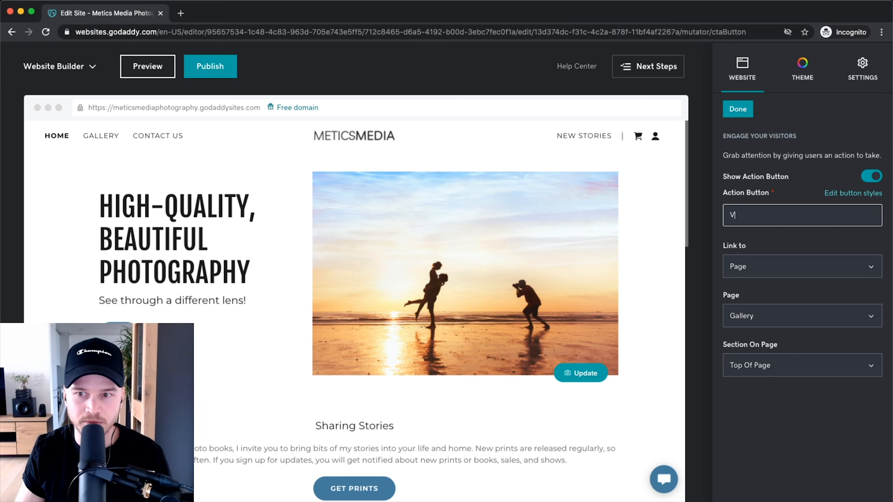
pyautogui.write('iew ')
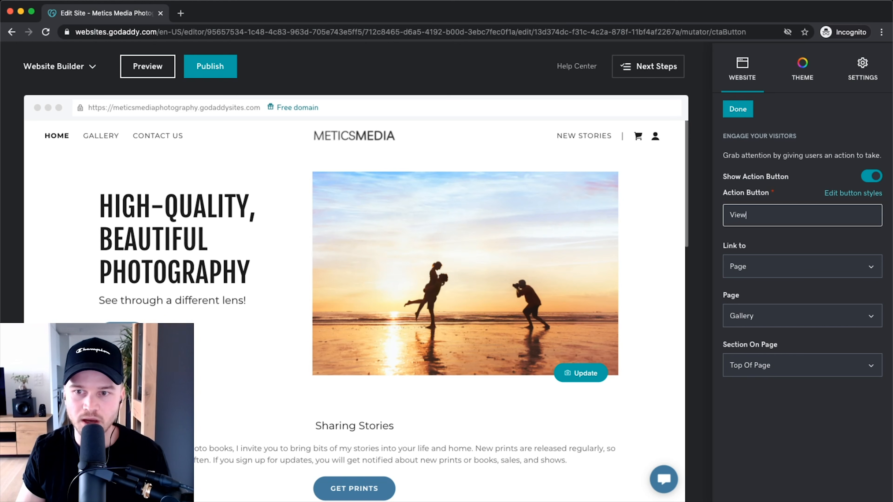
pyautogui.write('portfolio')
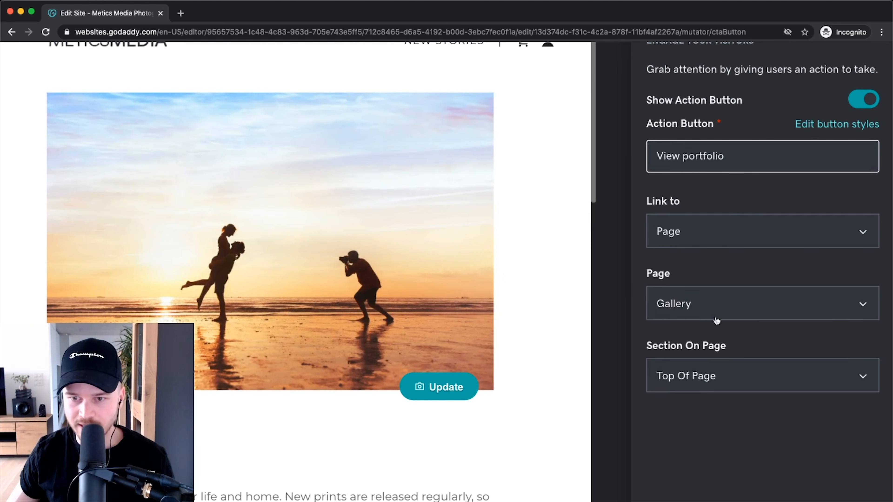
pyautogui.click(762, 314)
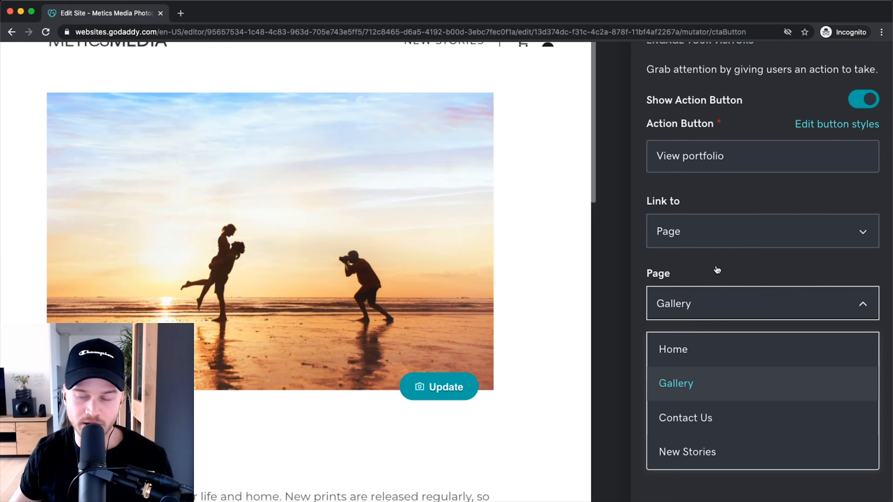
pyautogui.click(711, 260)
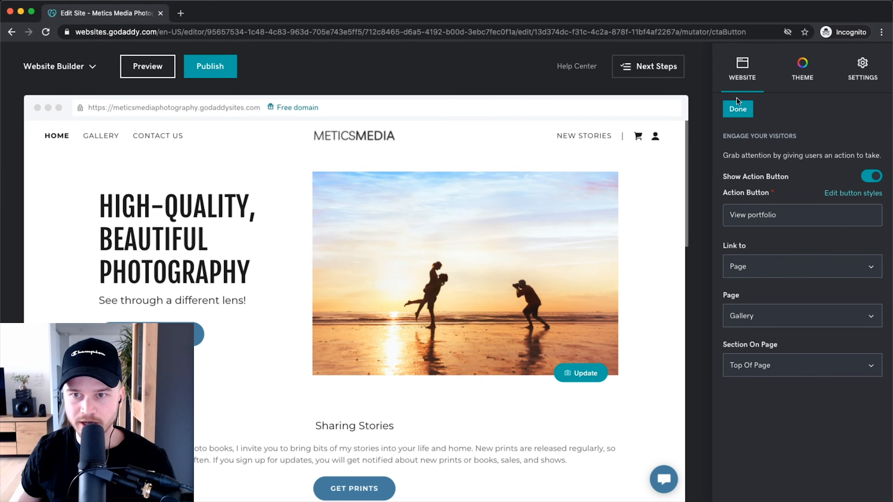
pyautogui.click(739, 110)
# Replace the header's headline with "Capturing your most precious moments".
pyautogui.scroll(-5, 807, 356)
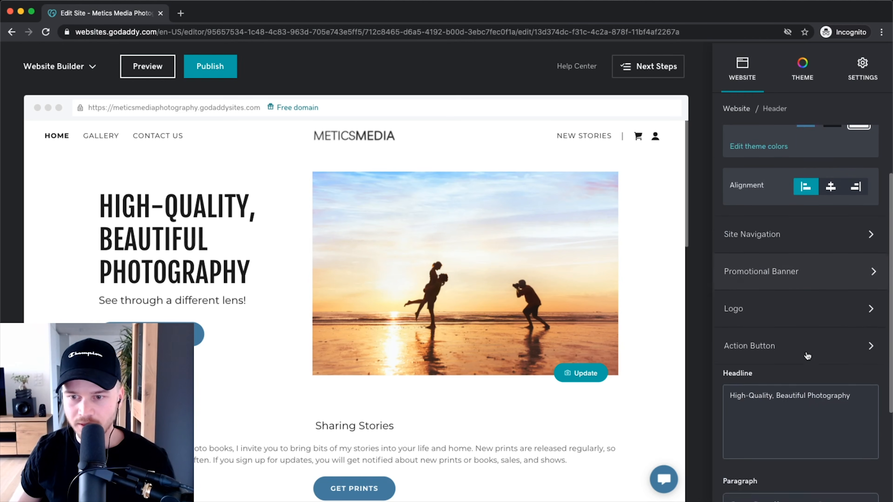
pyautogui.scroll(-2, 794, 235)
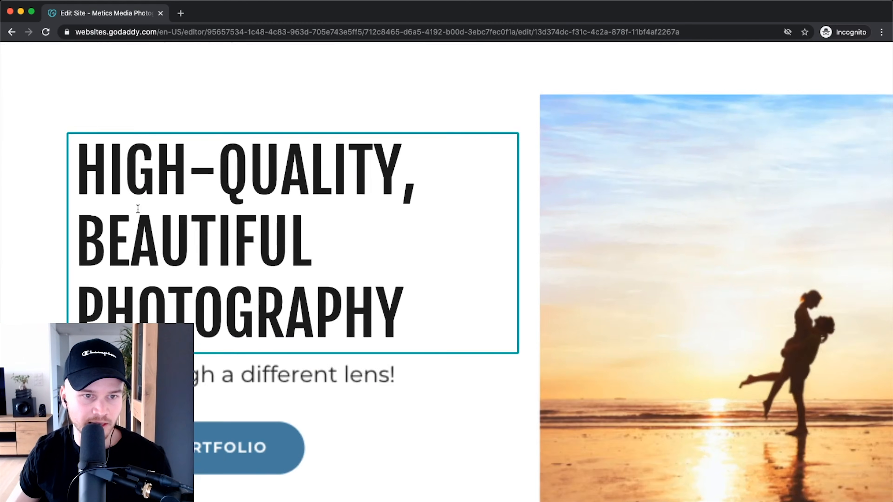
pyautogui.moveTo(78, 169); pyautogui.dragTo(375, 299)
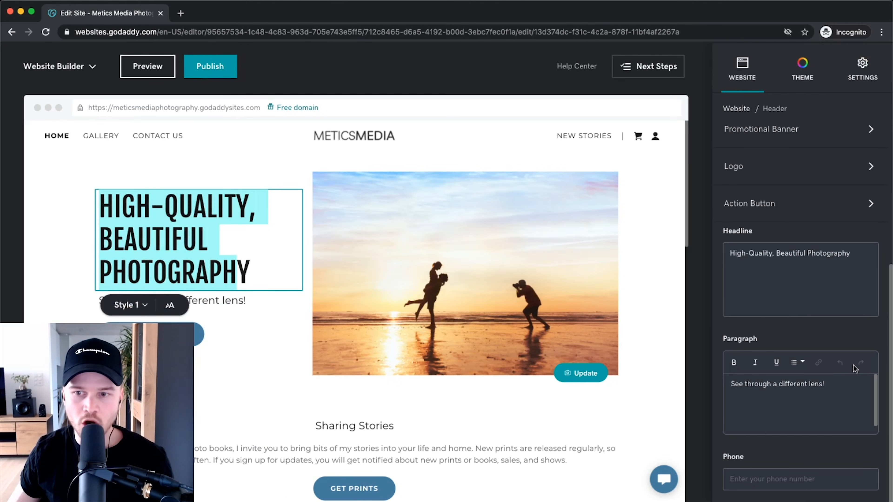
pyautogui.moveTo(858, 254)
pyautogui.mouseDown()
pyautogui.moveTo(710, 262)
pyautogui.moveTo(855, 252)
pyautogui.mouseUp()
pyautogui.click(753, 253)
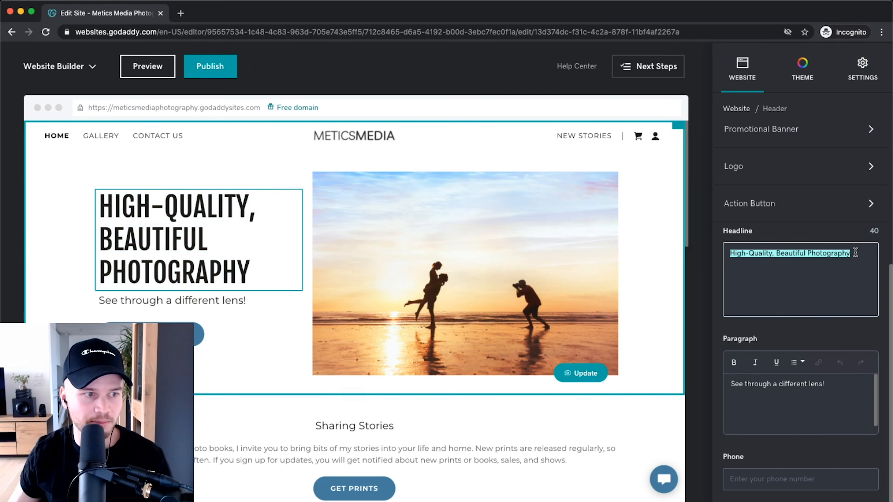
pyautogui.write('Ca')
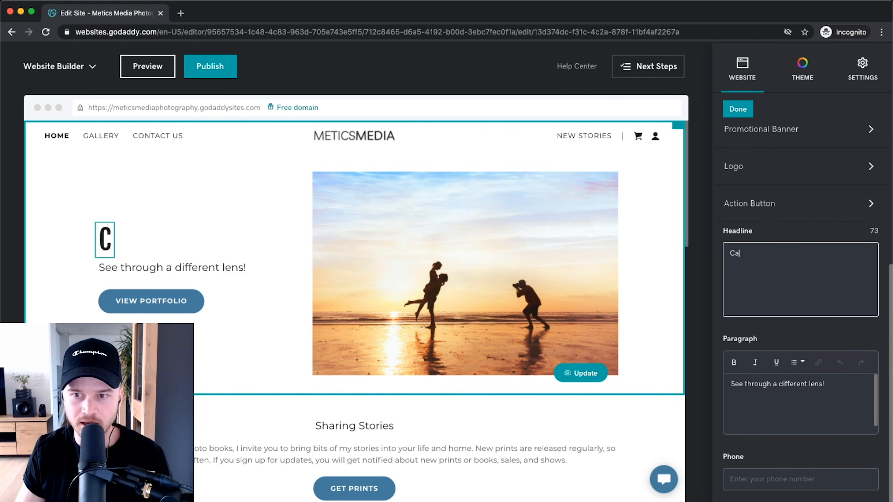
pyautogui.write('pturing')
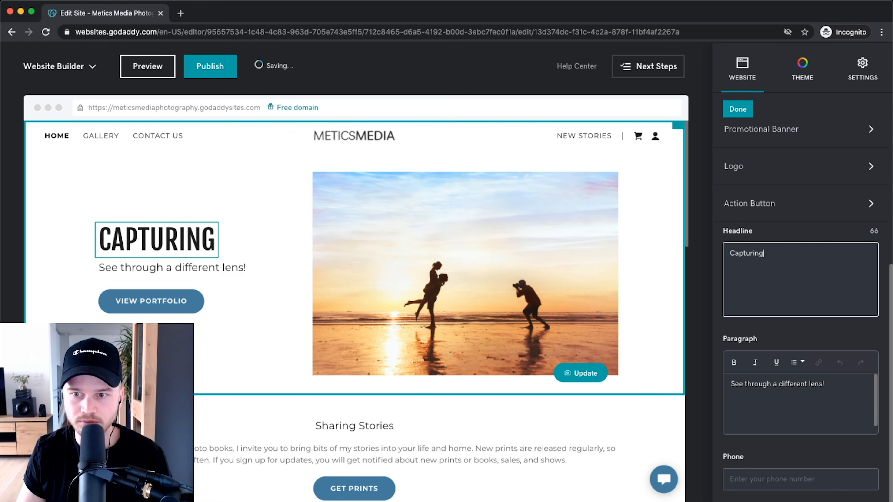
pyautogui.write(' your pre')
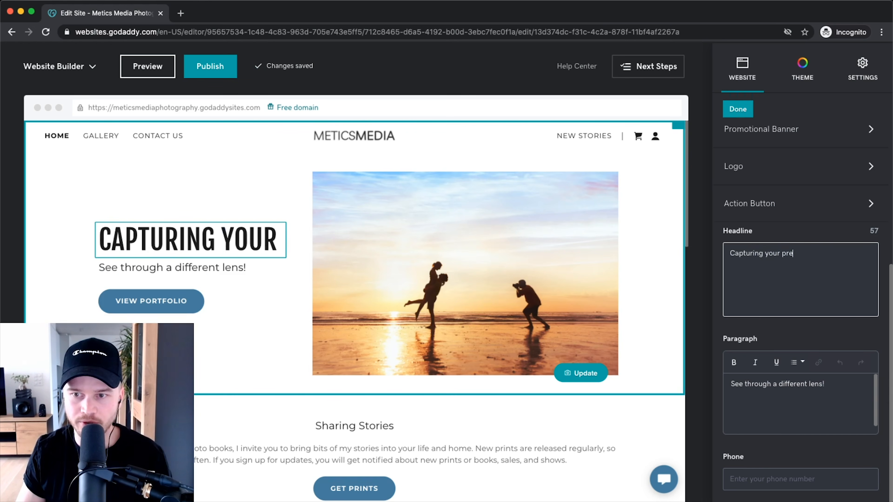
pyautogui.write('cious mon')
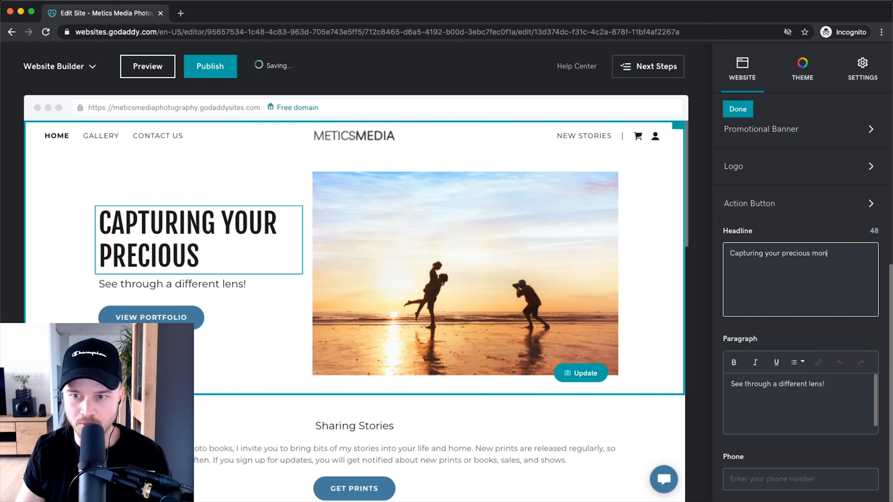
pyautogui.press('BackSpace')
pyautogui.write('ments')
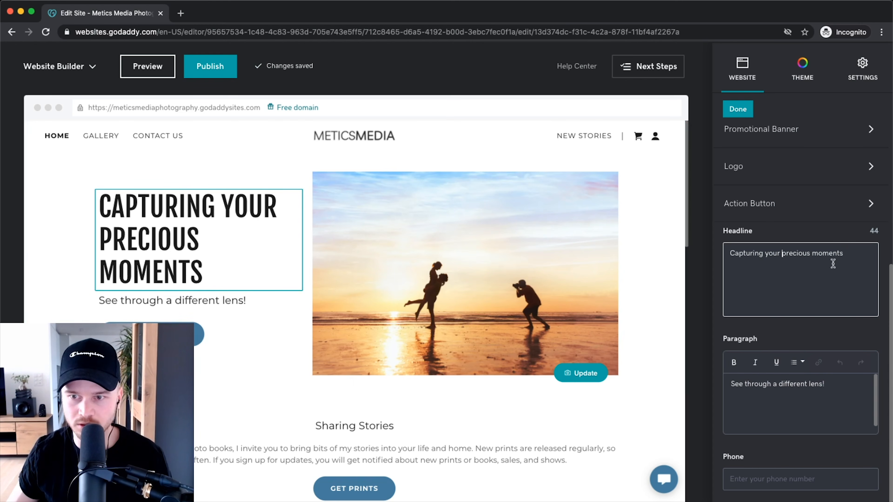
pyautogui.write('most')
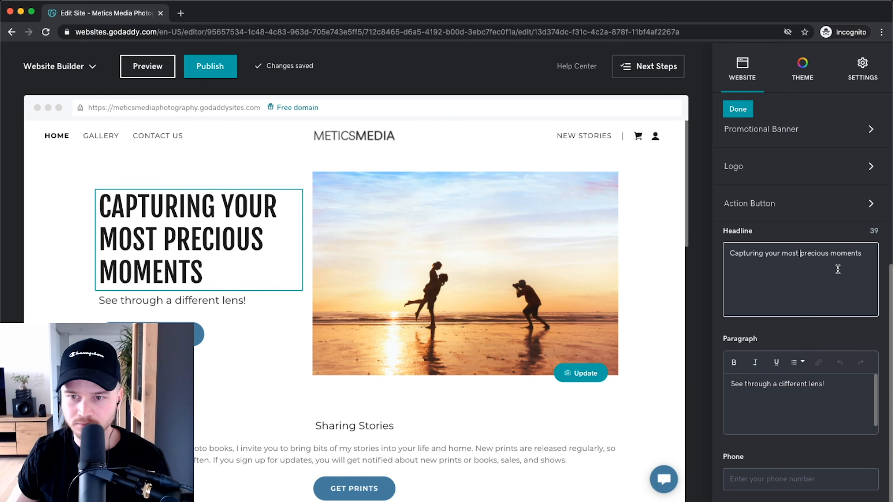
# Replace the header's paragraph text with "Weddings | Portraits | Events".
pyautogui.click(826, 384)
pyautogui.moveTo(826, 384); pyautogui.dragTo(739, 386)
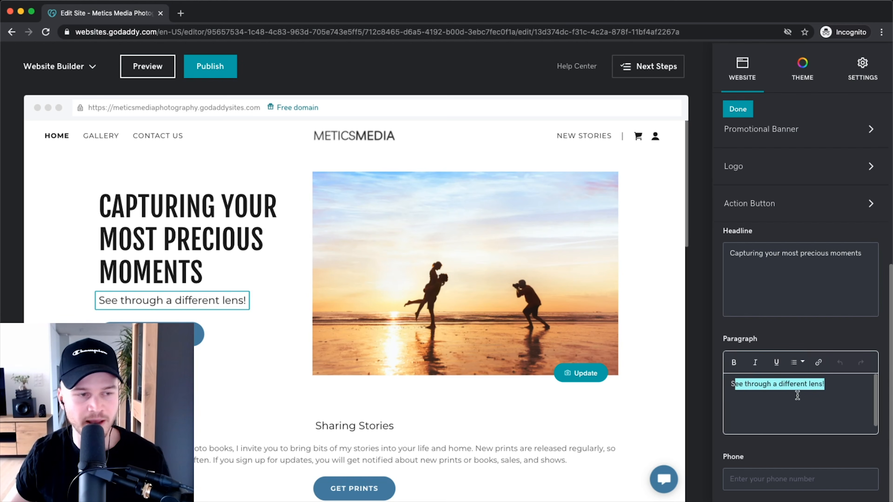
pyautogui.press('BackSpace')
pyautogui.press('BackSpace')
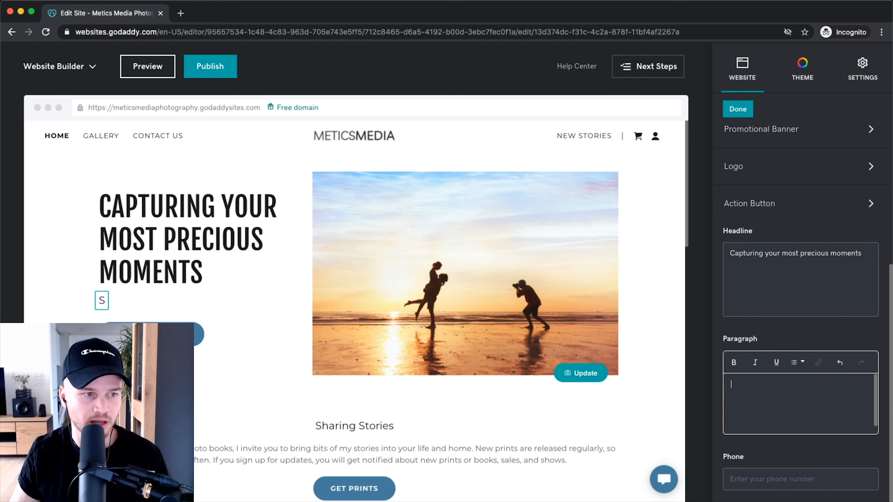
pyautogui.write('Wedd')
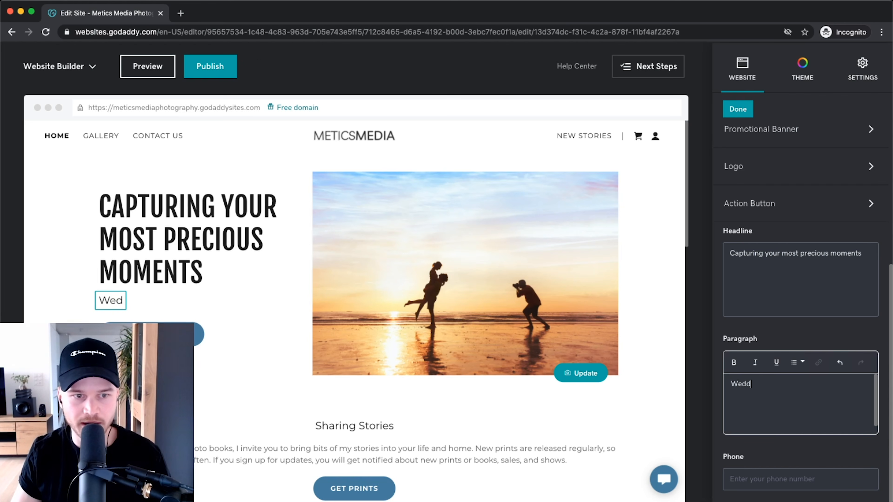
pyautogui.write('ings |')
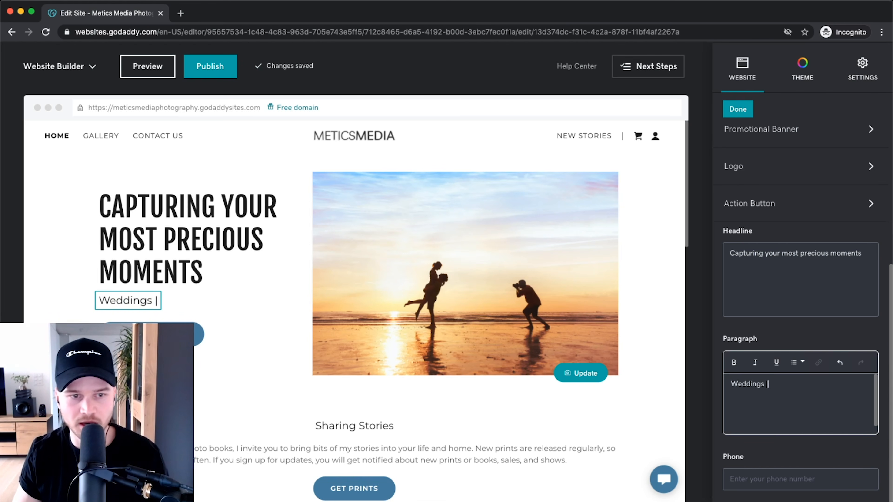
pyautogui.write(' Portraits,')
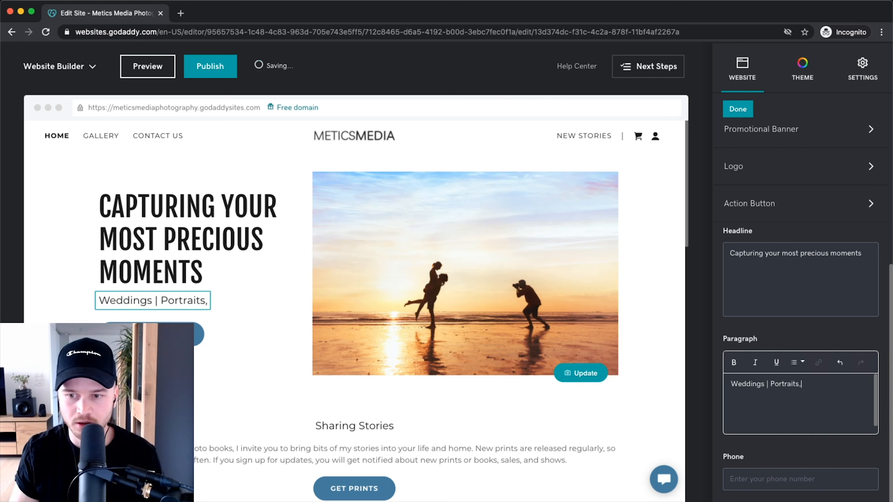
pyautogui.press('BackSpace')
pyautogui.write(' | Events')
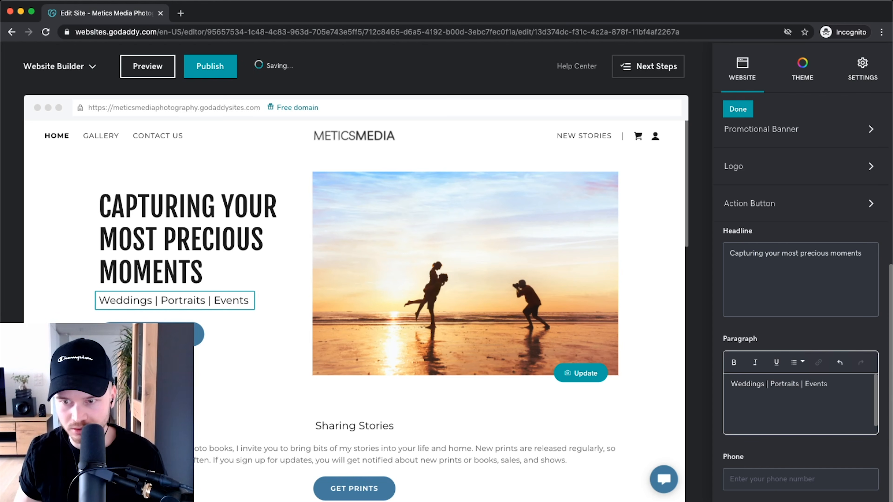
# Try adding "| Business" to the end of the header's paragraph and remove it again.
pyautogui.write('ess')
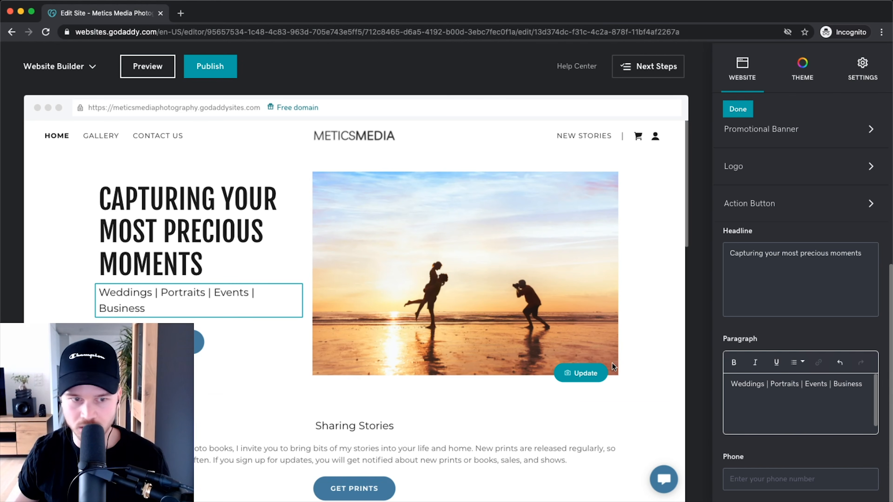
pyautogui.scroll(-1, 764, 418)
pyautogui.scroll(1, 777, 416)
pyautogui.moveTo(830, 388); pyautogui.dragTo(871, 387)
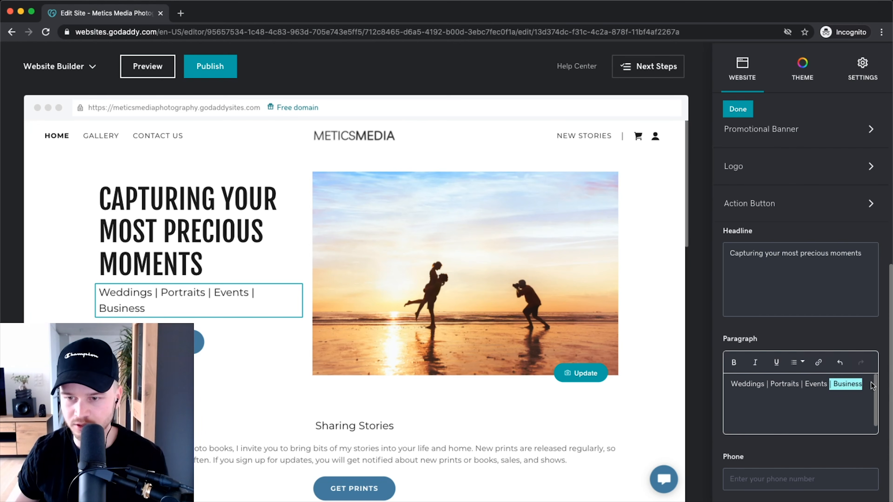
pyautogui.press('BackSpace')
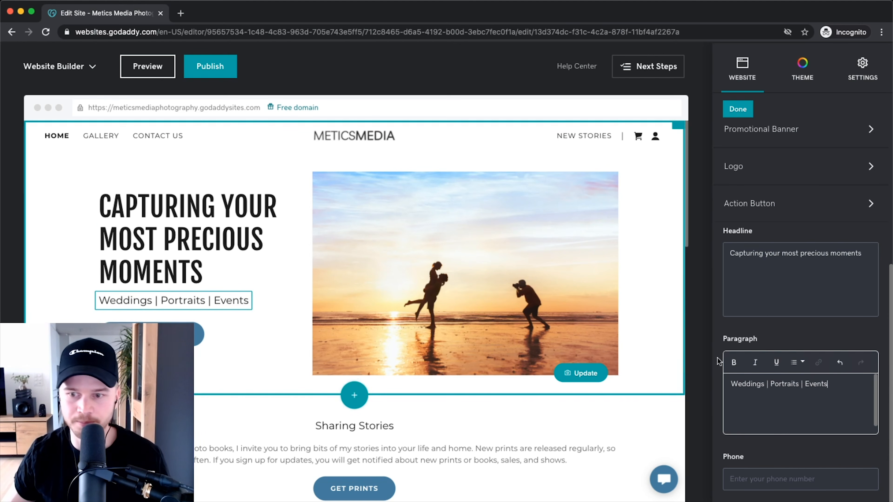
# Try a phone number in the header, clear it again and finish editing the header.
pyautogui.click(766, 484)
pyautogui.write('4525253')
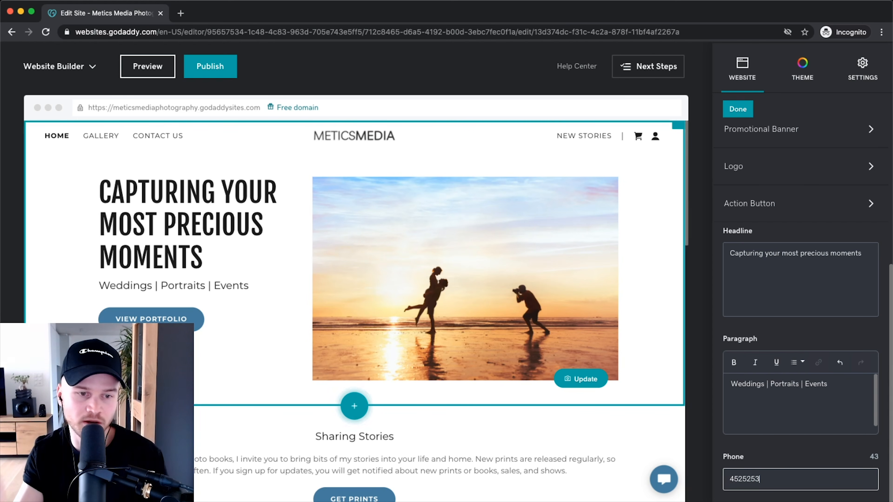
pyautogui.moveTo(761, 479); pyautogui.dragTo(706, 480)
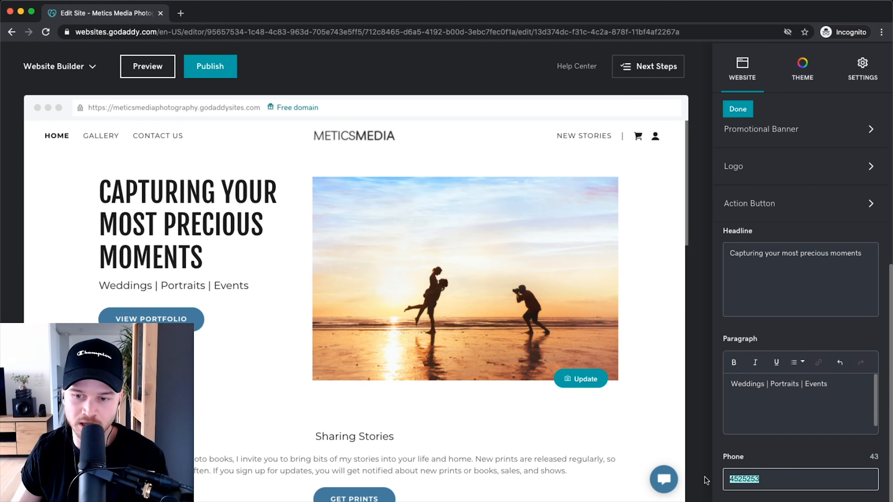
pyautogui.press('BackSpace')
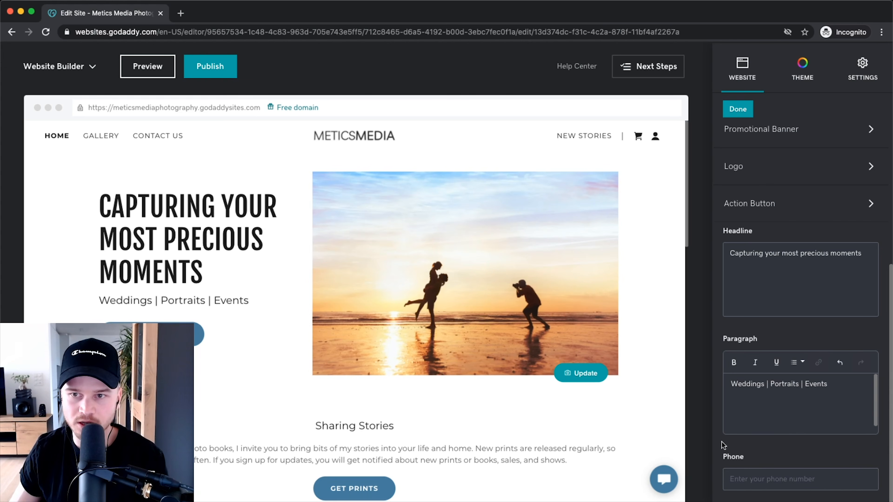
pyautogui.click(738, 109)
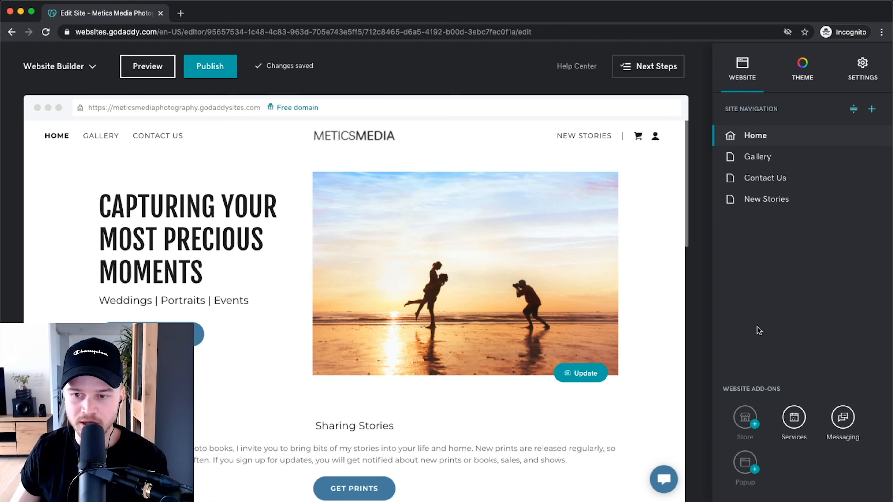
pyautogui.click(268, 357)
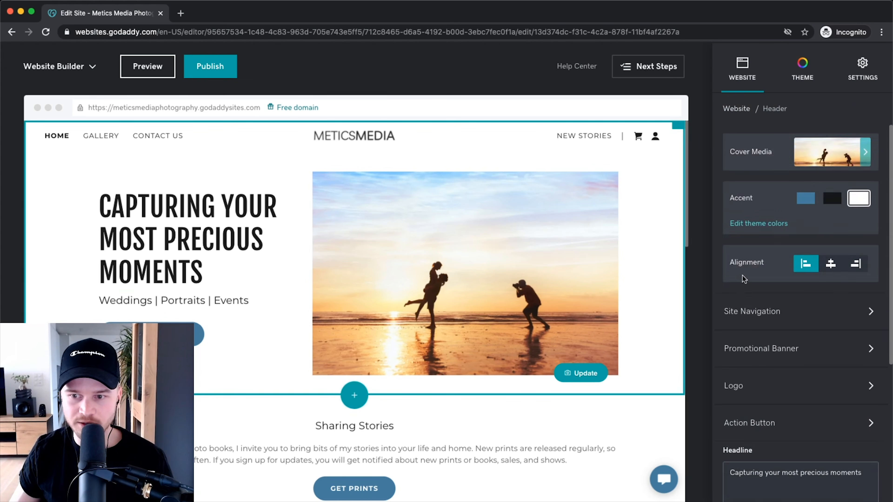
pyautogui.scroll(-5, 745, 282)
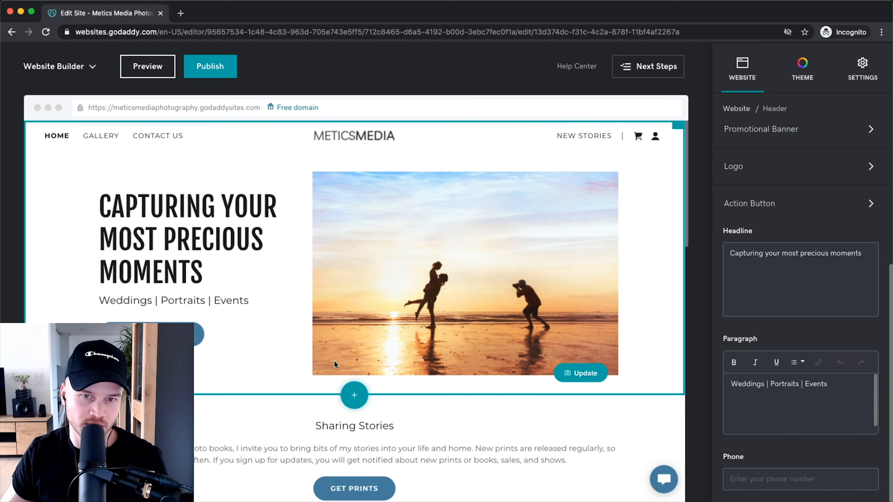
# Open the home page's section below the header, starting with "Sharing Stories", for editing and look over its content.
pyautogui.scroll(-4, 277, 197)
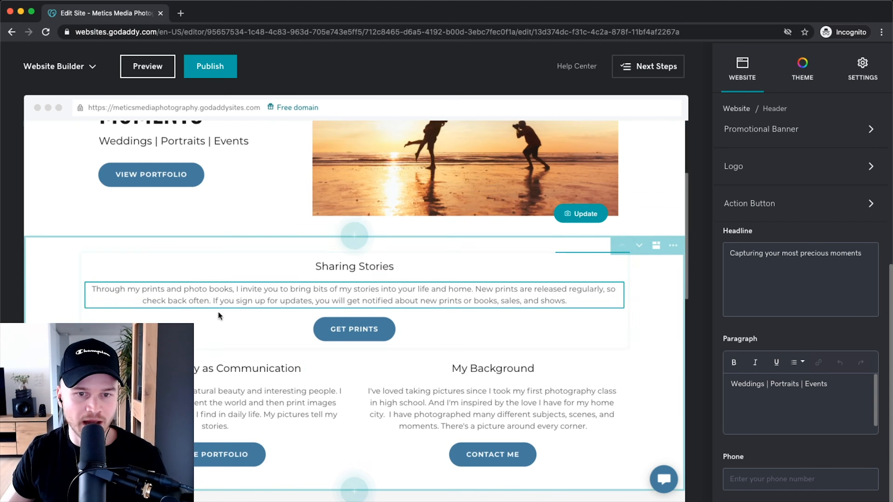
pyautogui.scroll(-2, 76, 283)
pyautogui.click(199, 249)
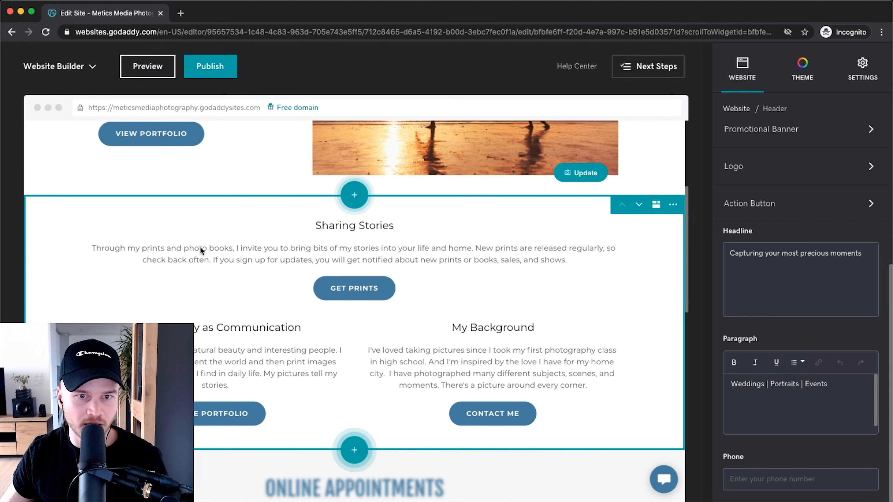
pyautogui.scroll(-5, 223, 265)
pyautogui.scroll(1, 72, 275)
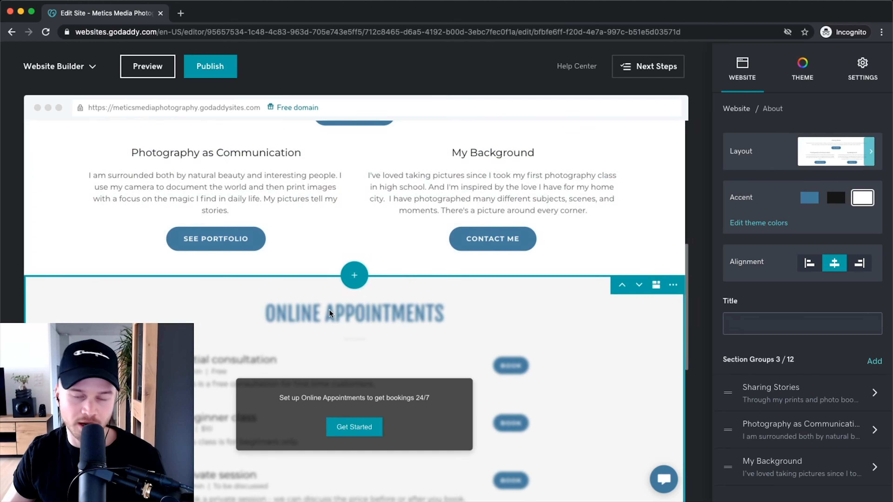
pyautogui.scroll(6, 308, 310)
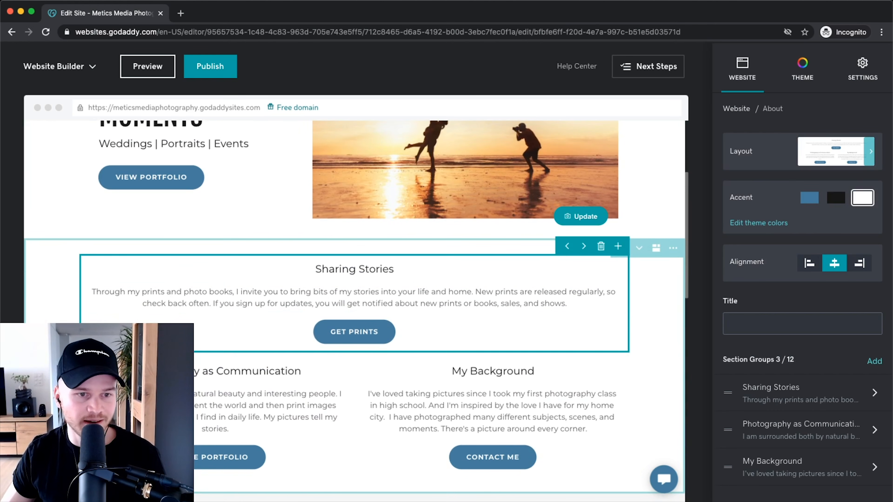
pyautogui.scroll(2, 332, 217)
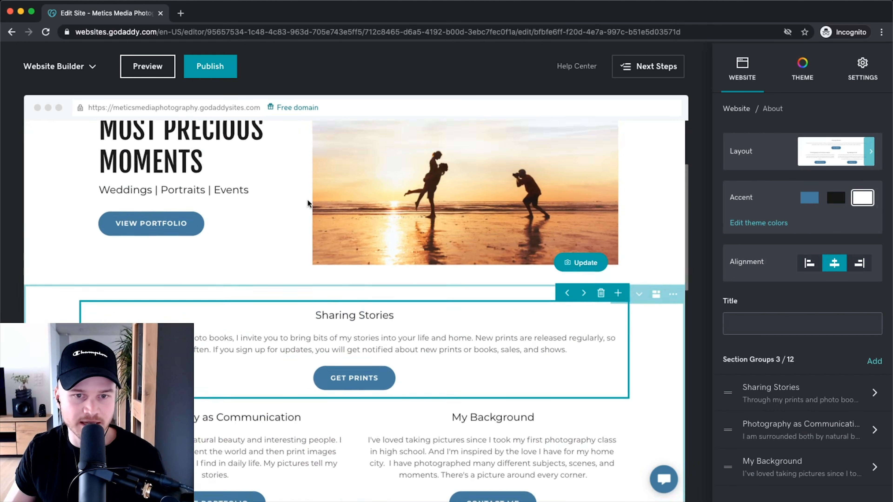
pyautogui.scroll(-2, 61, 294)
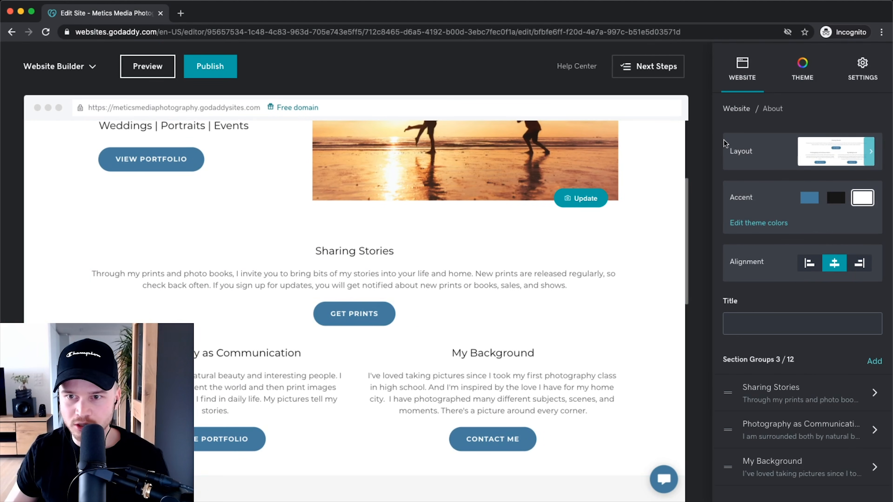
# Try the "Feature content with images" and "Useful for a summary or bio" layouts on the About section, and apply "Display images that link to more info".
pyautogui.click(811, 163)
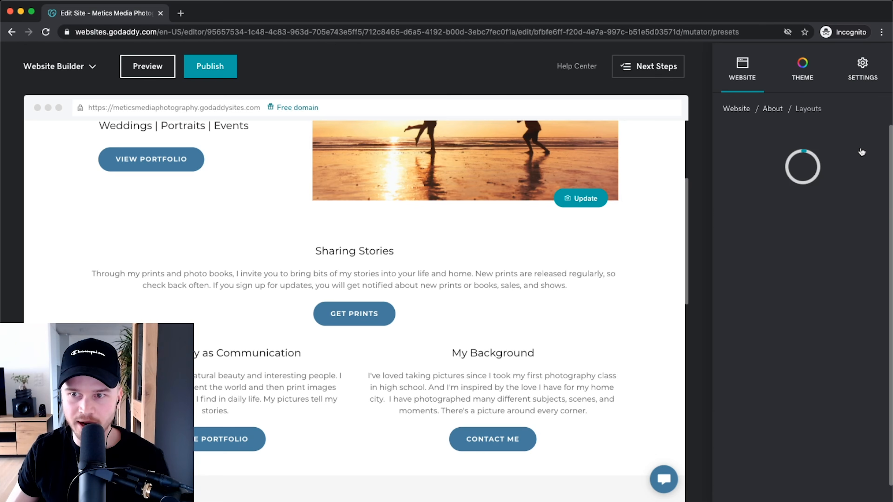
pyautogui.click(802, 253)
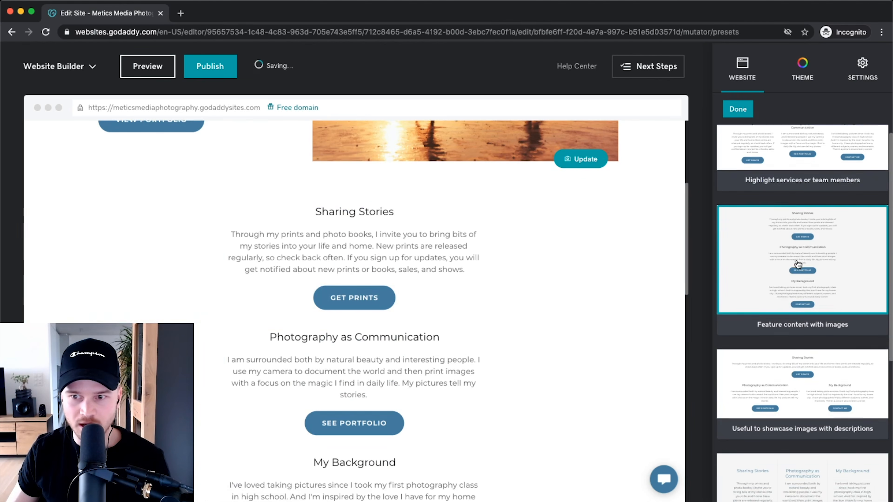
pyautogui.scroll(-2, 805, 352)
pyautogui.scroll(-2, 802, 375)
pyautogui.click(796, 343)
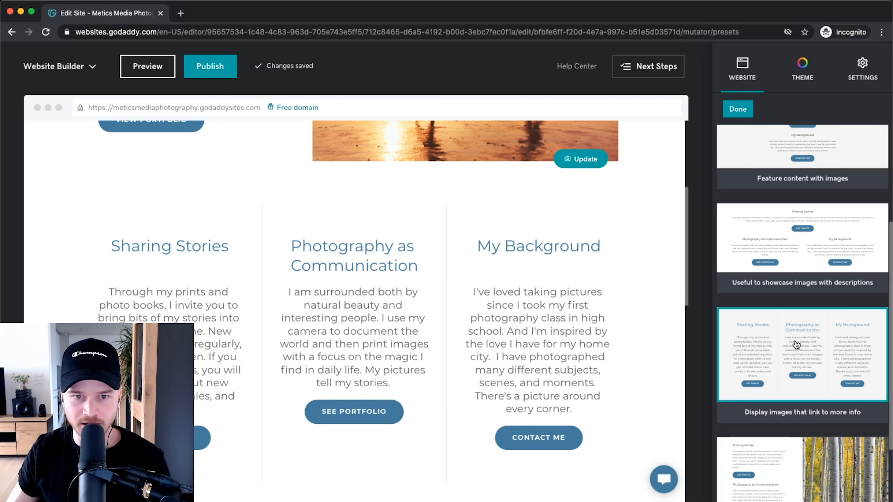
pyautogui.scroll(-2, 808, 369)
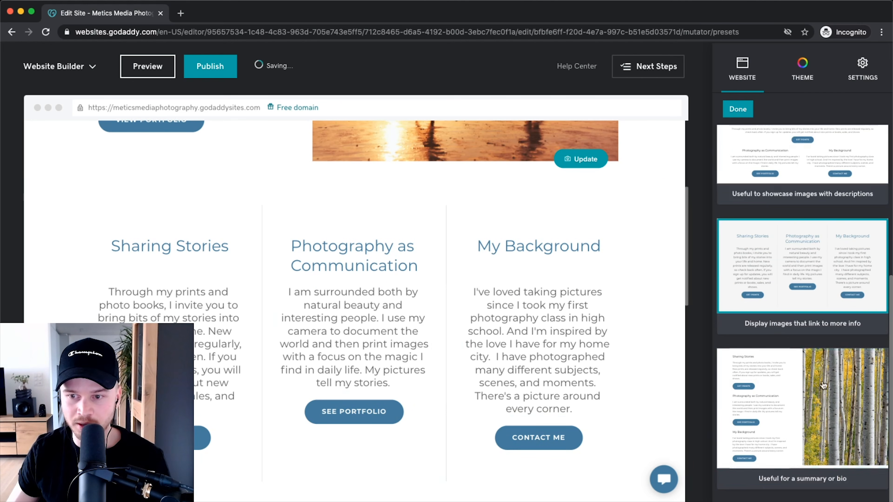
pyautogui.click(814, 386)
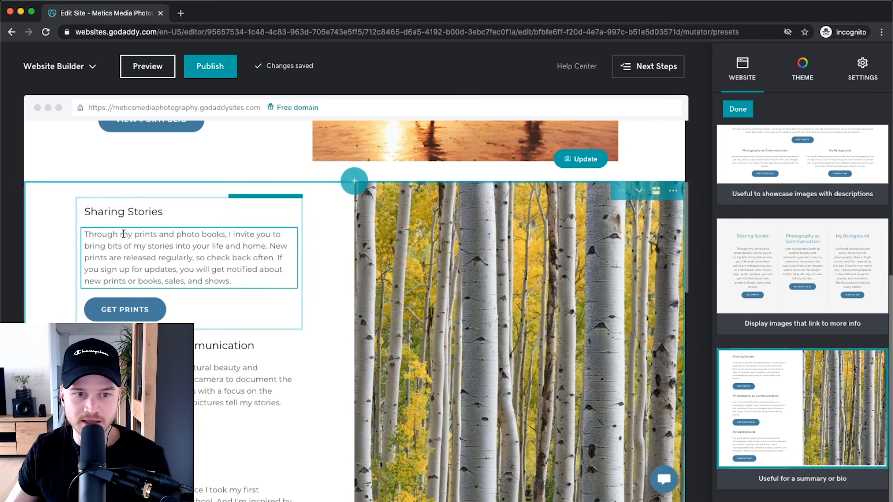
pyautogui.click(800, 252)
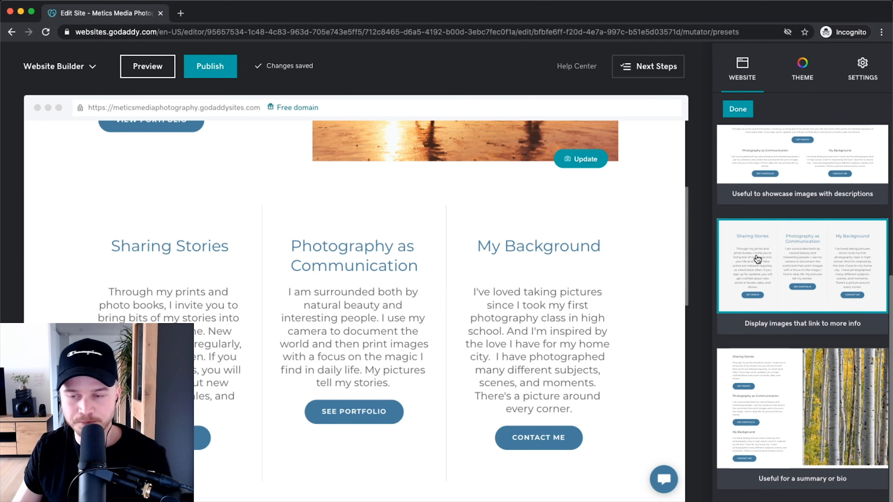
pyautogui.click(737, 109)
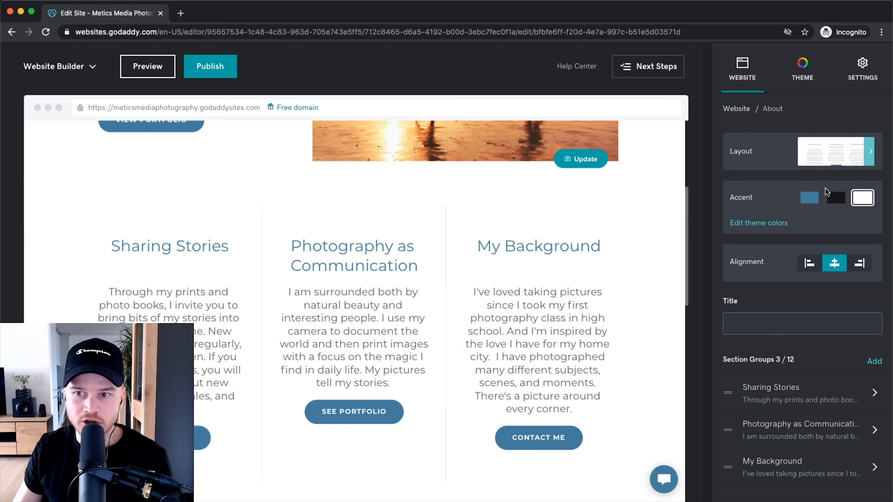
# Try left alignment for the About section and restore centre alignment.
pyautogui.click(810, 263)
pyautogui.click(826, 267)
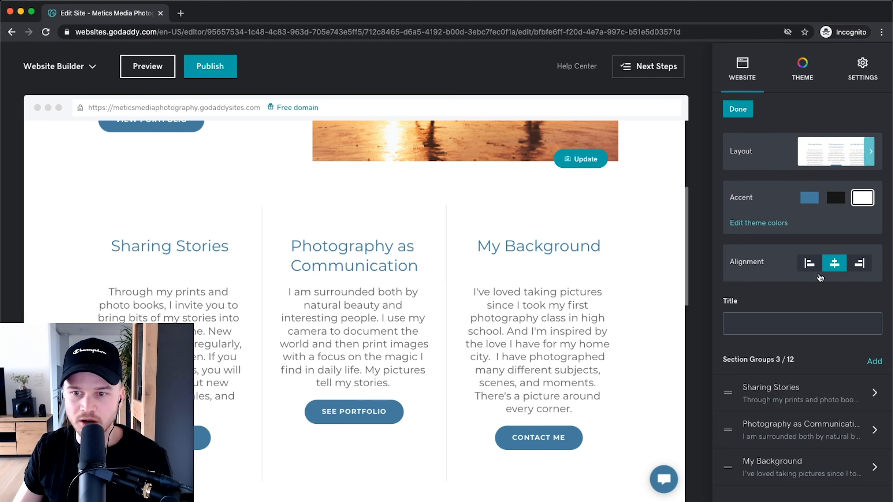
pyautogui.click(762, 323)
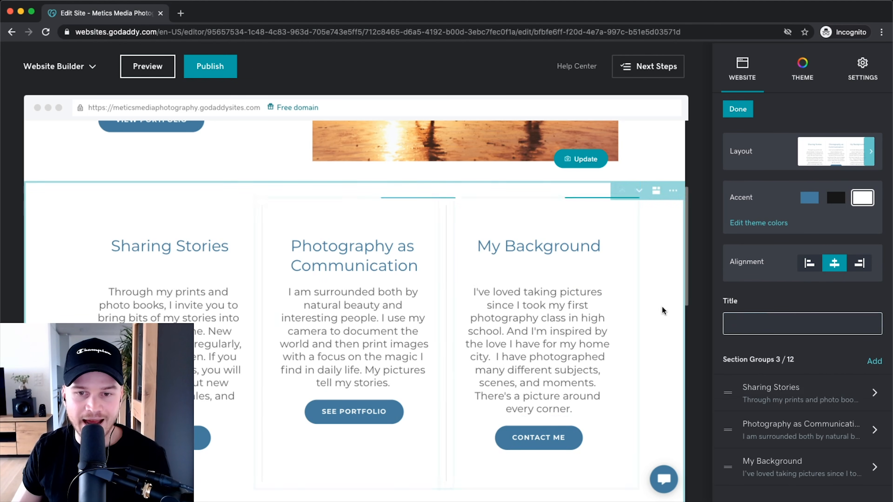
# Add a fourth section group to the About section, keeping its placeholder headline and description.
pyautogui.click(874, 361)
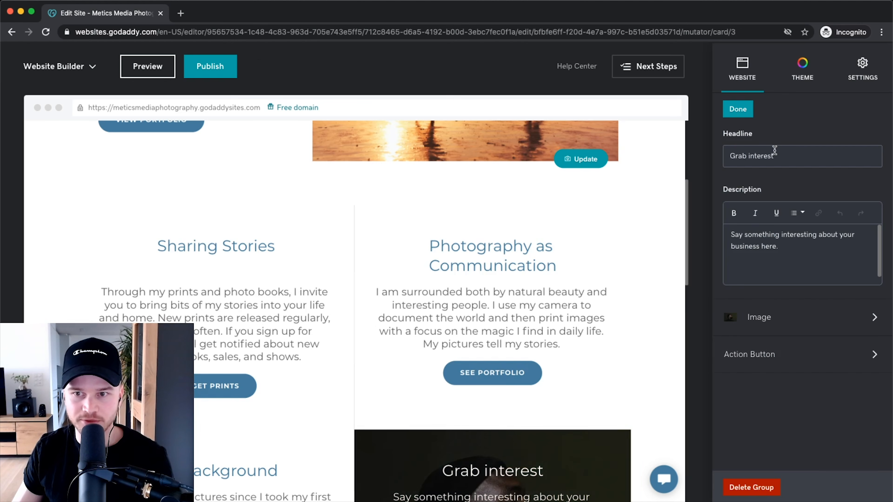
pyautogui.click(783, 153)
pyautogui.click(790, 277)
pyautogui.scroll(-2, 572, 415)
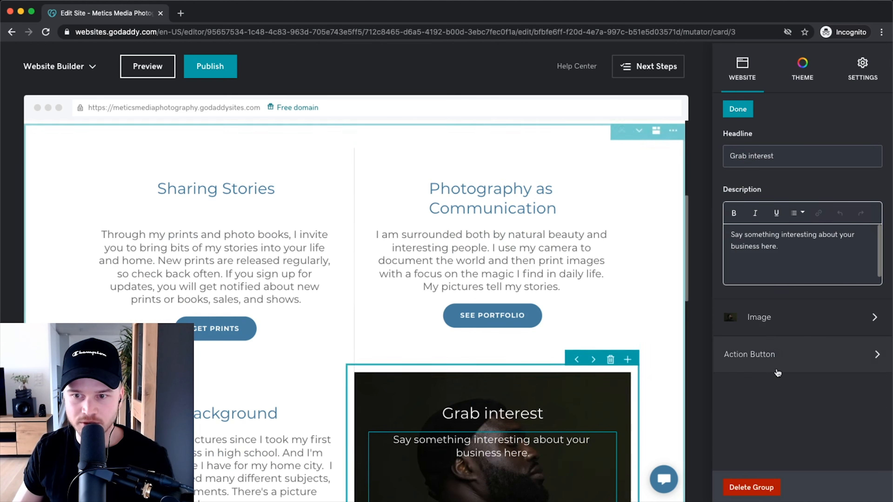
pyautogui.scroll(-5, 480, 450)
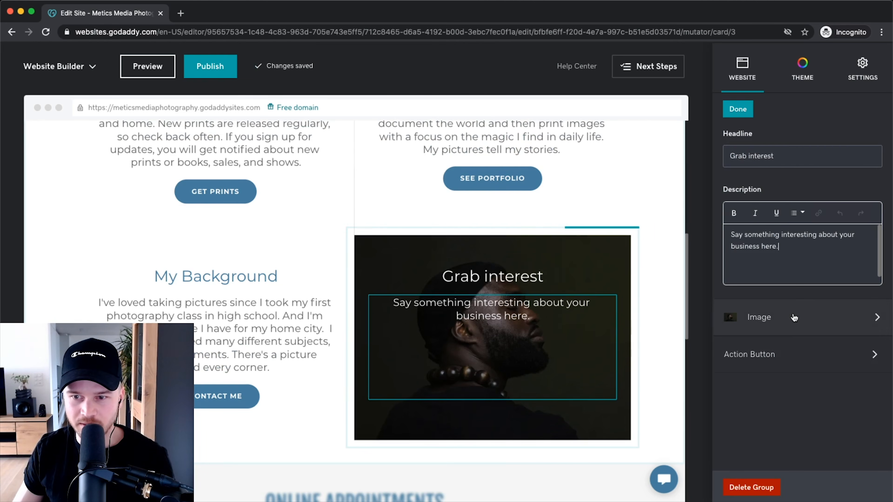
# Remove the image from the new "Grab interest" group.
pyautogui.click(760, 317)
pyautogui.click(873, 138)
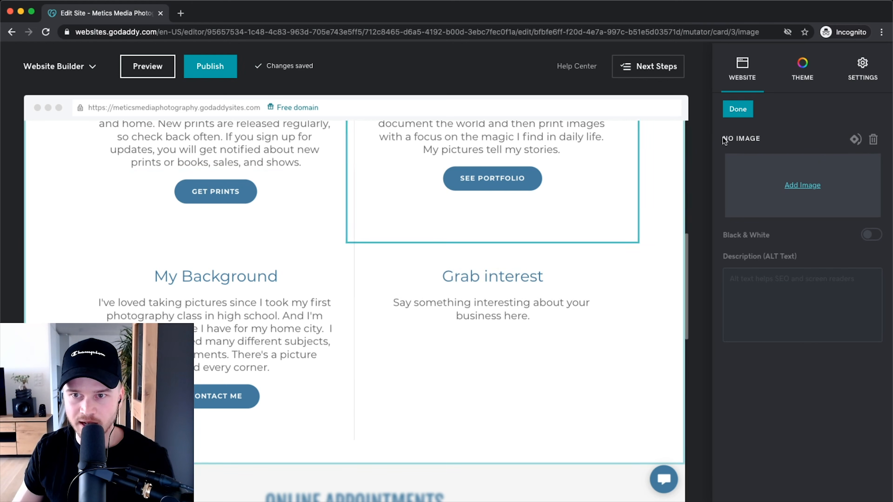
pyautogui.click(737, 109)
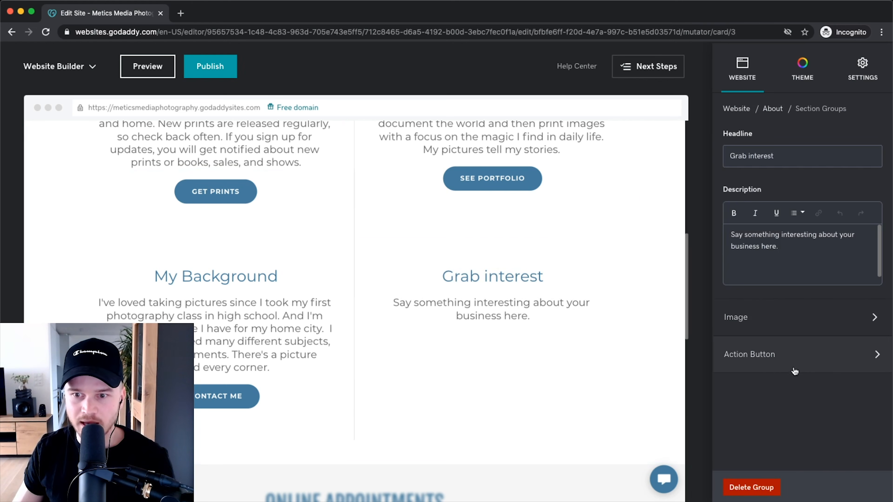
# Turn on the "Learn more" action button for the "Grab interest" group.
pyautogui.click(793, 356)
pyautogui.click(872, 177)
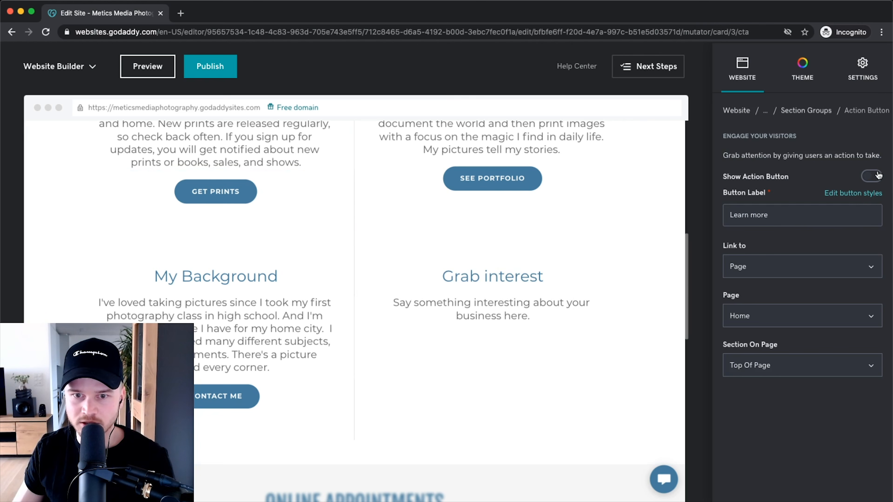
pyautogui.scroll(5, 278, 329)
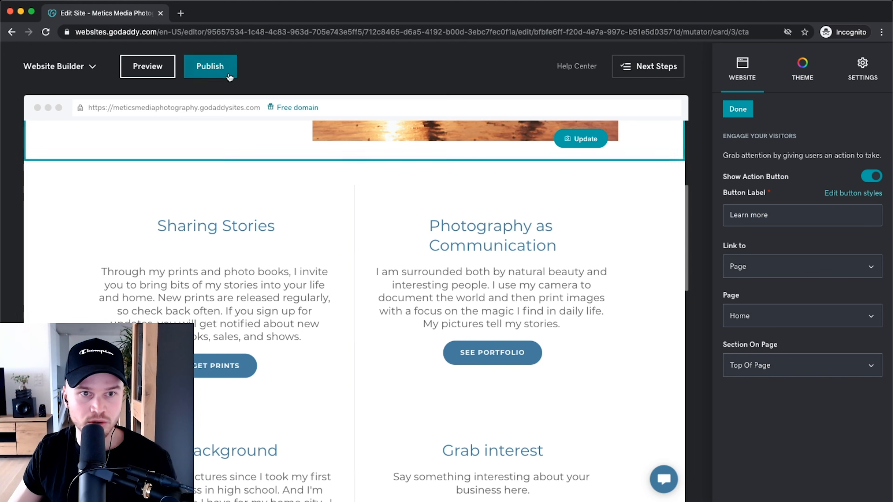
# Preview the site, examine how the About section looks on desktop and mobile, and return to editing.
pyautogui.click(158, 71)
pyautogui.scroll(-5, 762, 290)
pyautogui.scroll(-10, 761, 290)
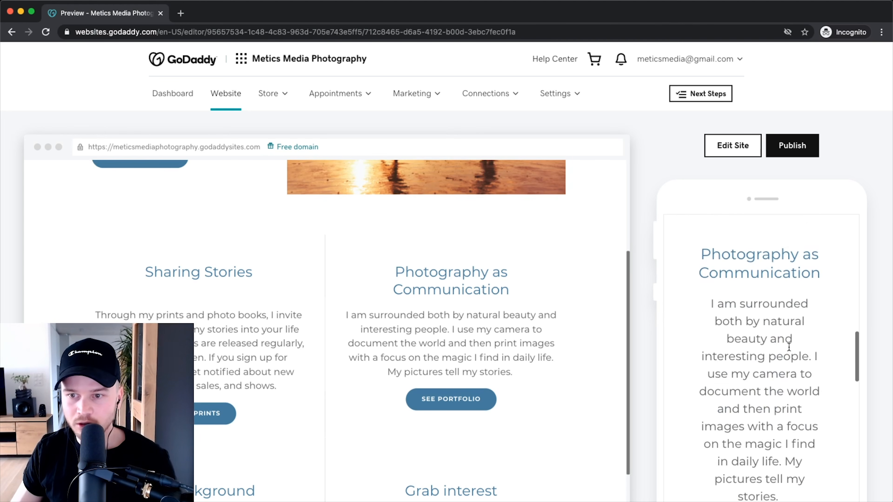
pyautogui.scroll(1, 768, 333)
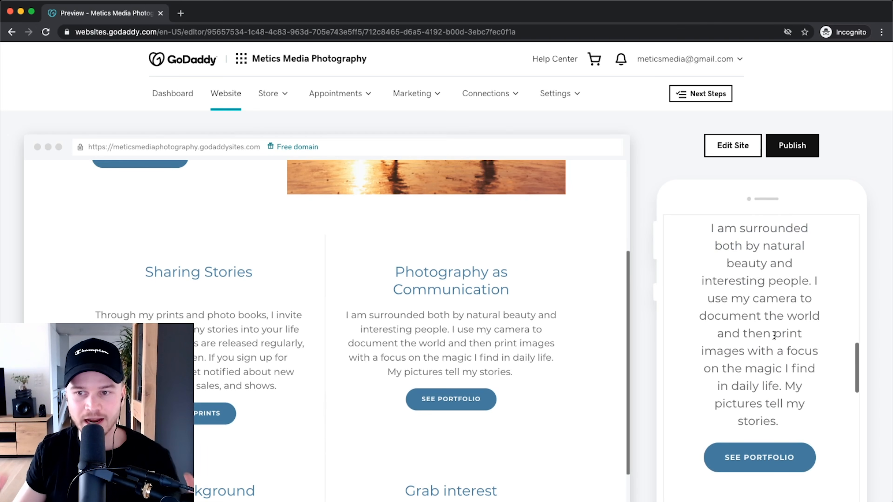
pyautogui.scroll(3, 774, 335)
pyautogui.scroll(-10, 771, 348)
pyautogui.scroll(4, 769, 354)
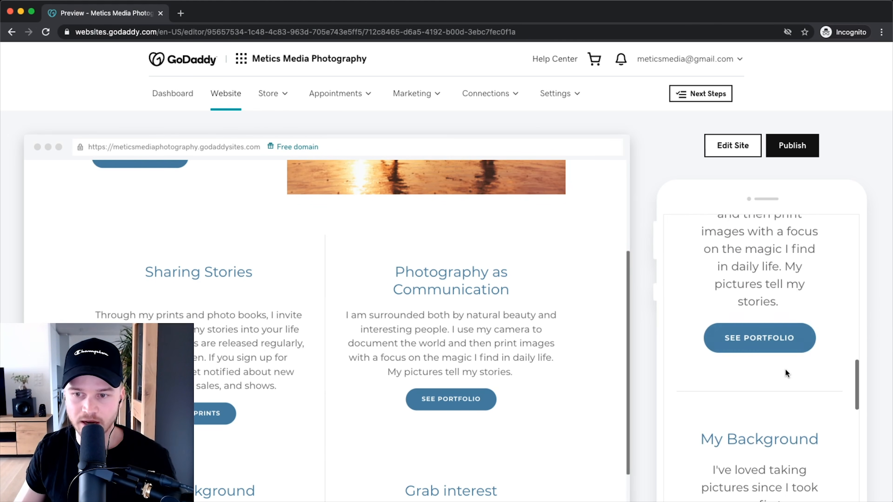
pyautogui.scroll(3, 790, 278)
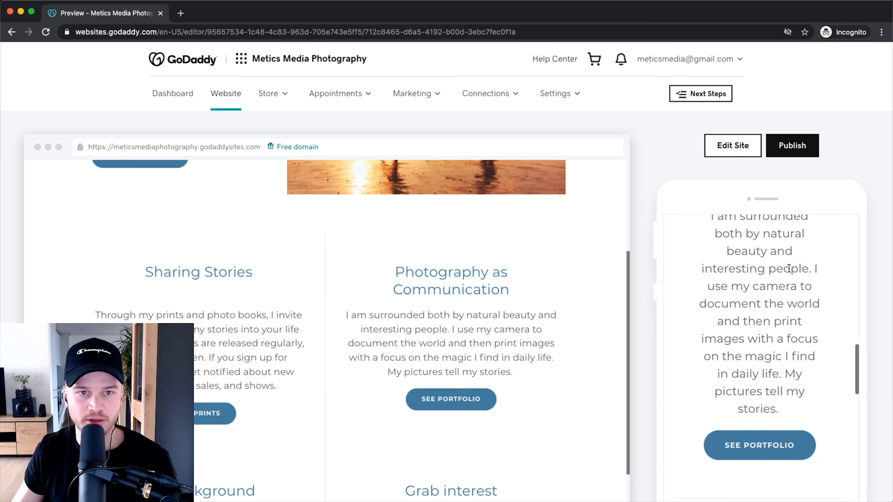
pyautogui.click(731, 152)
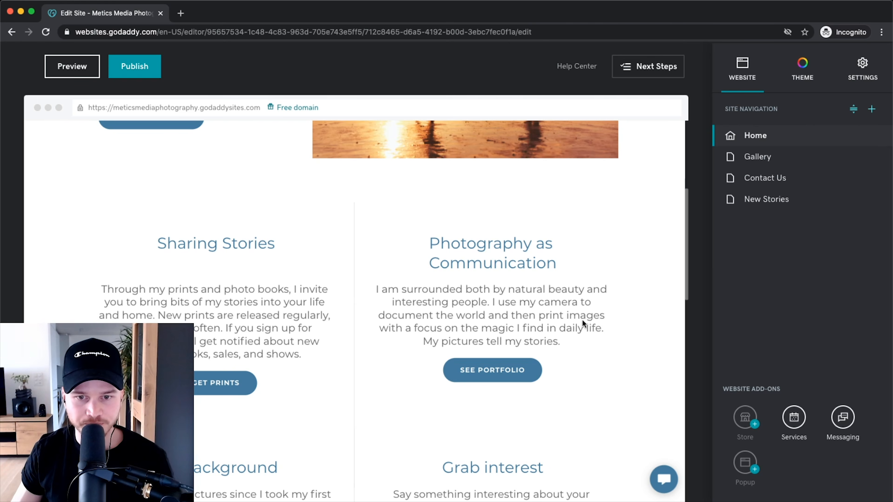
# Start adding a new section between the About section and Online Appointments.
pyautogui.click(663, 293)
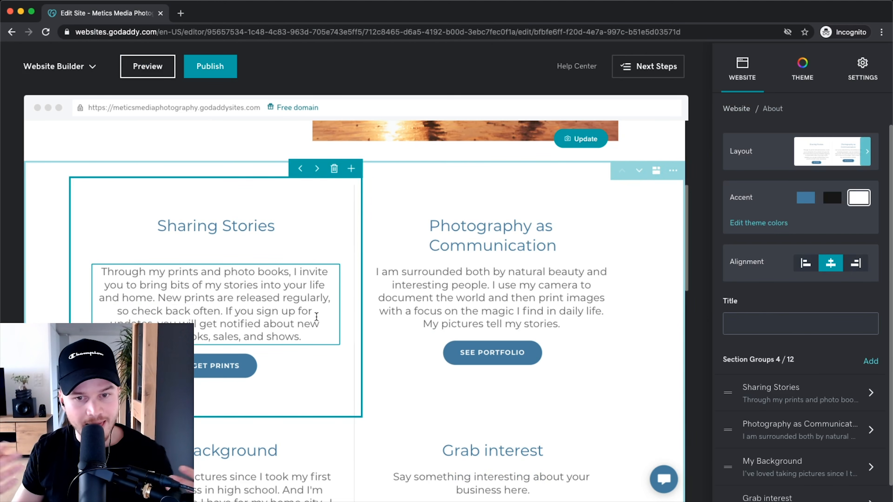
pyautogui.scroll(-8, 317, 317)
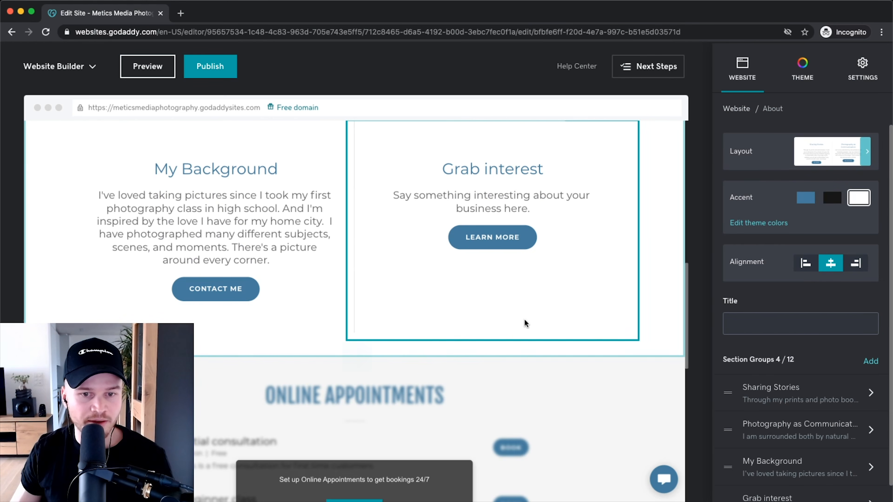
pyautogui.moveTo(350, 359)
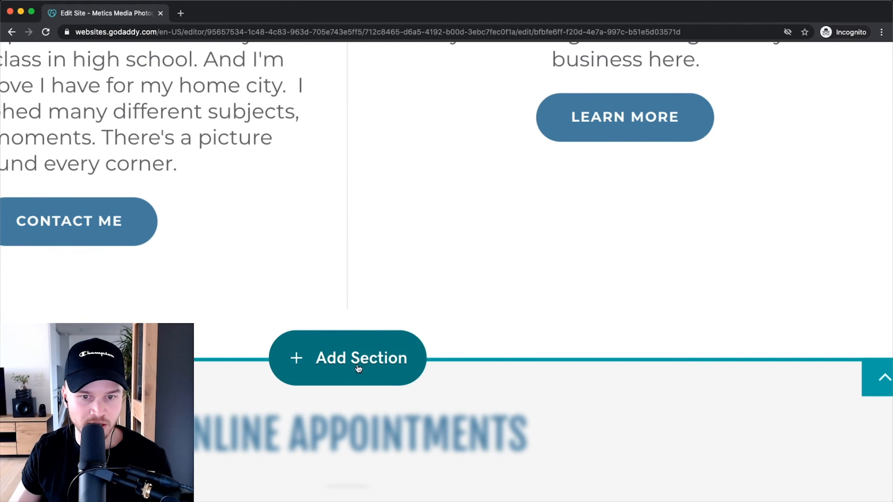
pyautogui.click(338, 362)
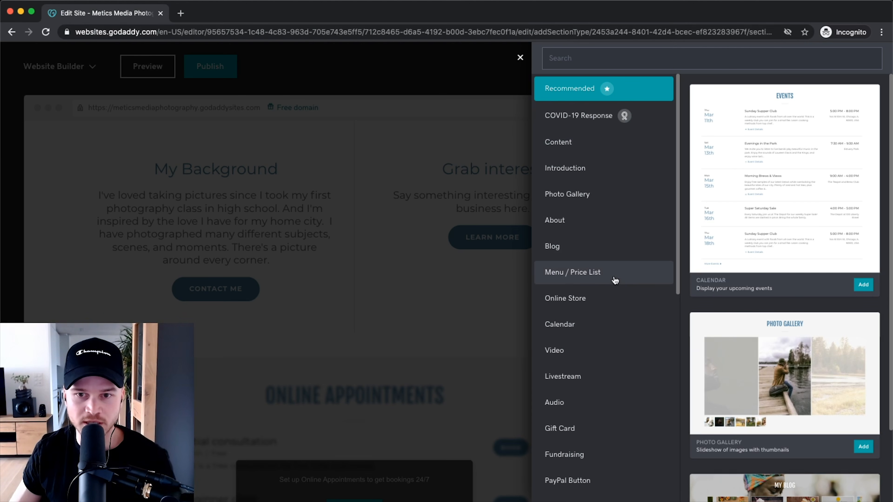
# Browse the available section layouts for content, photo galleries, blogs and videos.
pyautogui.click(594, 142)
pyautogui.scroll(-10, 799, 158)
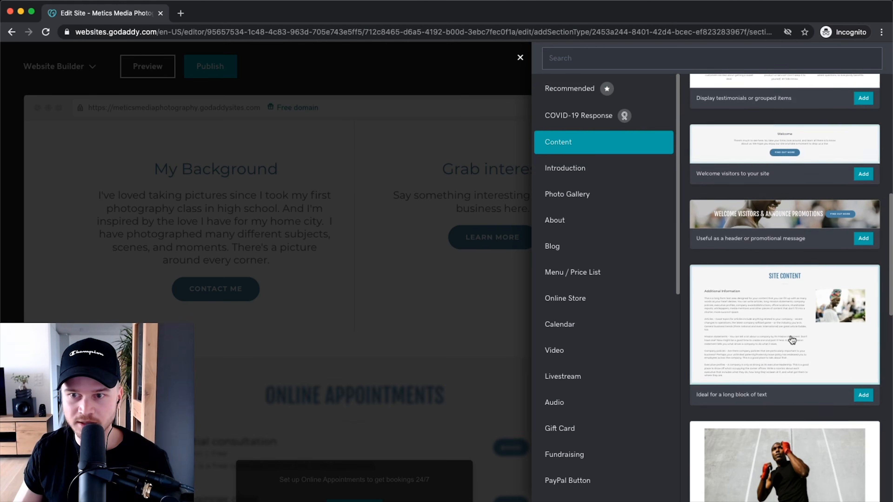
pyautogui.scroll(-2, 791, 340)
pyautogui.click(577, 197)
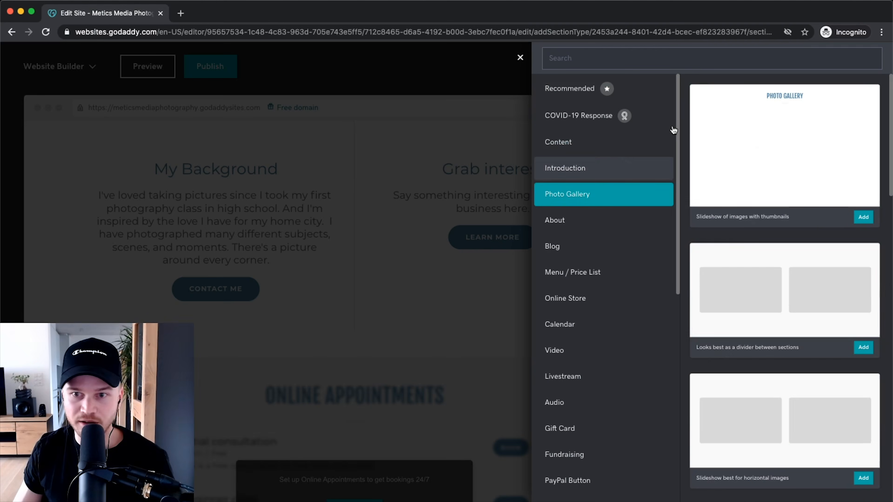
pyautogui.scroll(-3, 769, 234)
pyautogui.scroll(3, 768, 234)
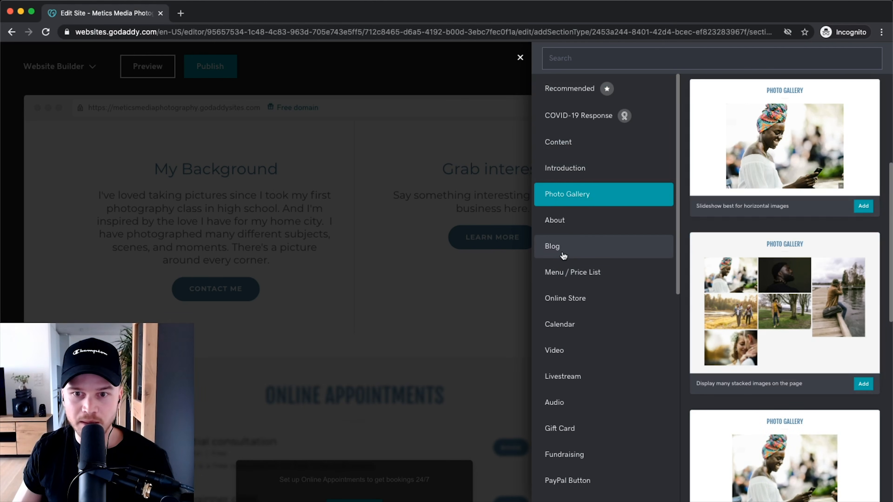
pyautogui.click(563, 255)
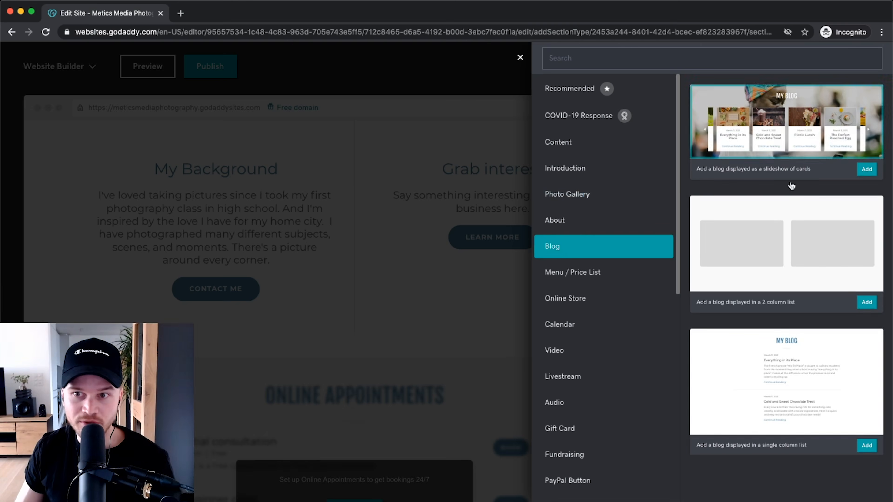
pyautogui.scroll(-2, 608, 299)
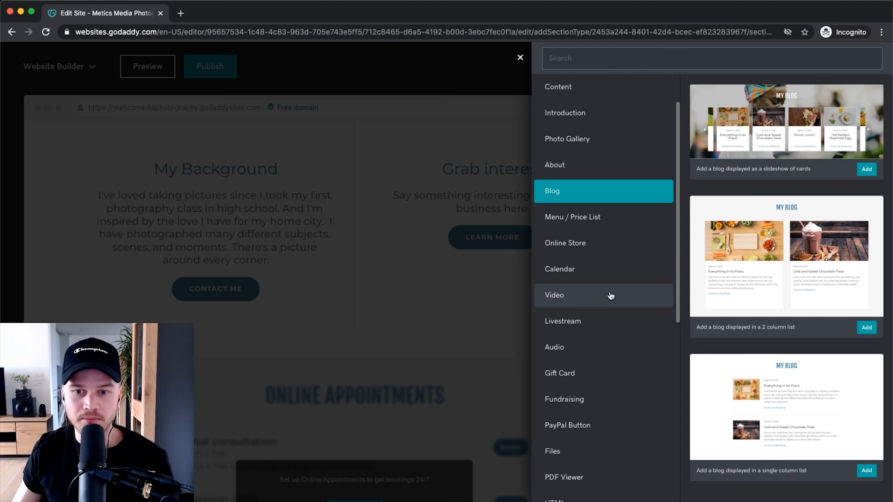
pyautogui.click(607, 299)
pyautogui.scroll(-4, 594, 352)
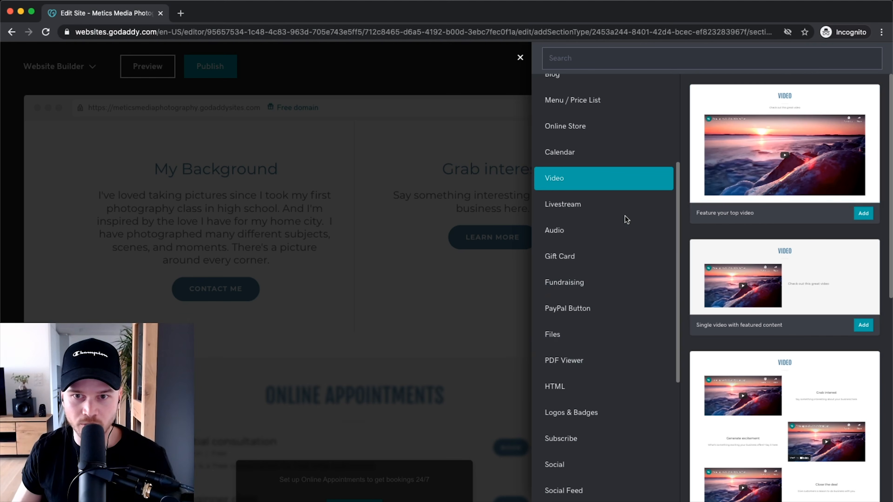
pyautogui.scroll(5, 624, 216)
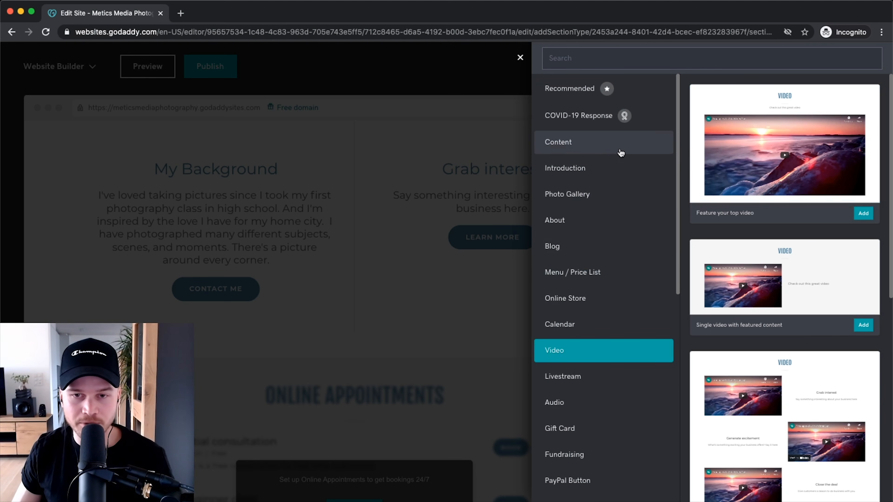
# Insert the Content section layout described as "Feature categories with images".
pyautogui.click(611, 142)
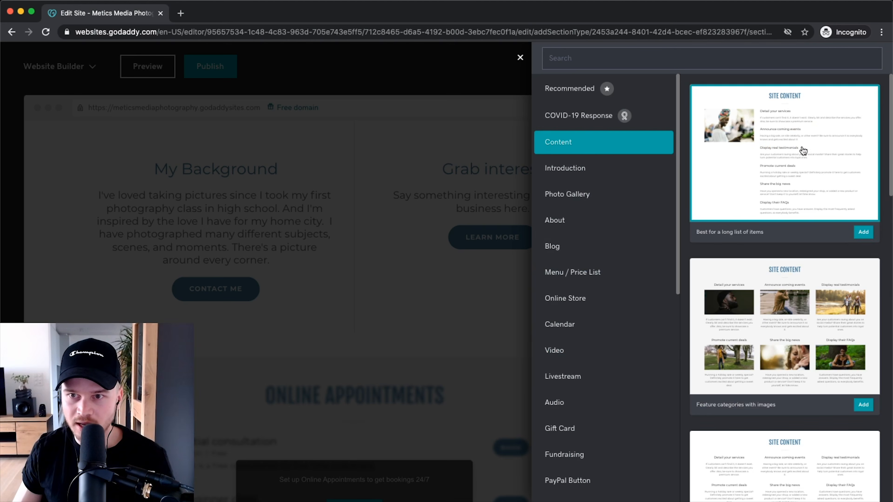
pyautogui.scroll(-3, 804, 151)
pyautogui.scroll(3, 805, 157)
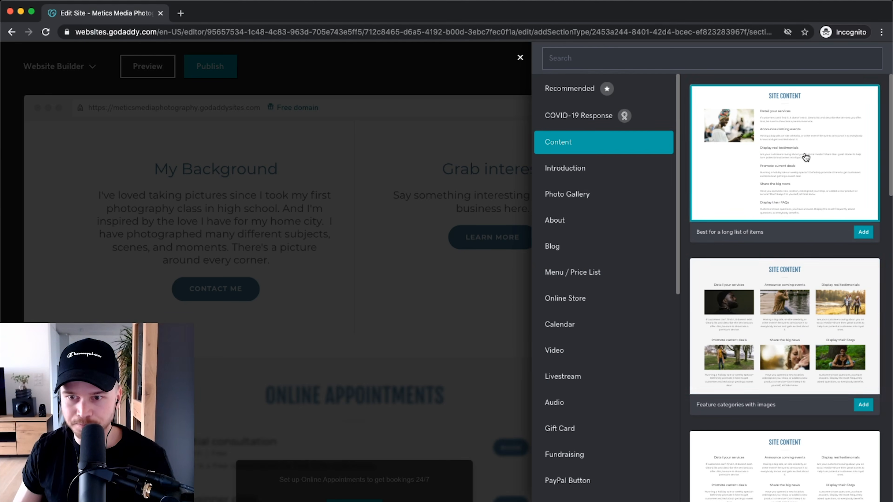
pyautogui.click(790, 318)
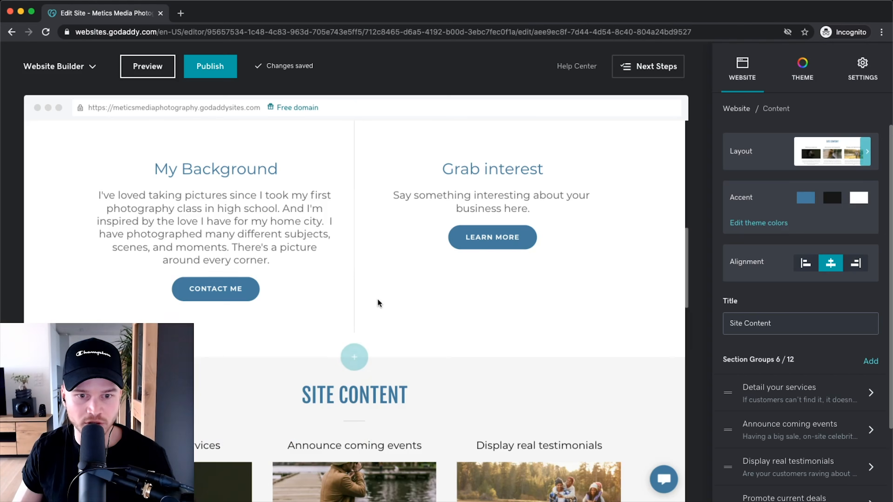
# Replace the new content section's title with "Our recent stories".
pyautogui.scroll(-8, 379, 300)
pyautogui.scroll(3, 373, 224)
pyautogui.doubleClick(362, 164)
pyautogui.moveTo(300, 165); pyautogui.dragTo(409, 167)
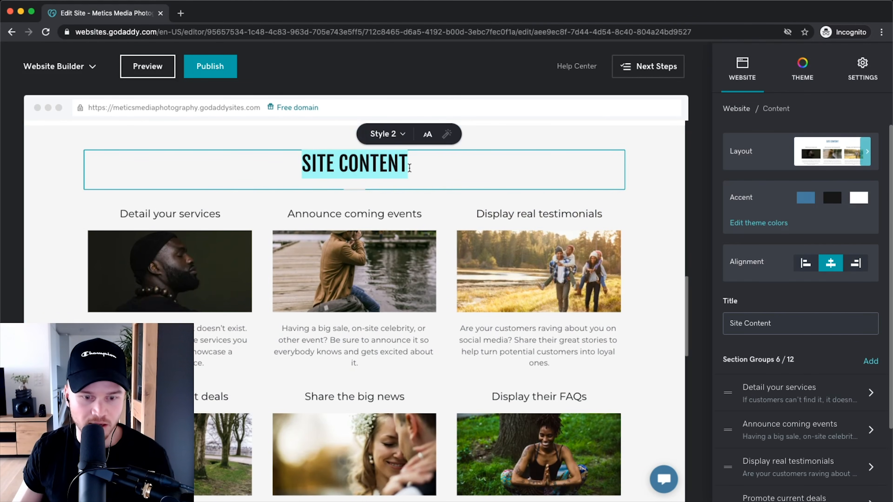
pyautogui.write('OUR')
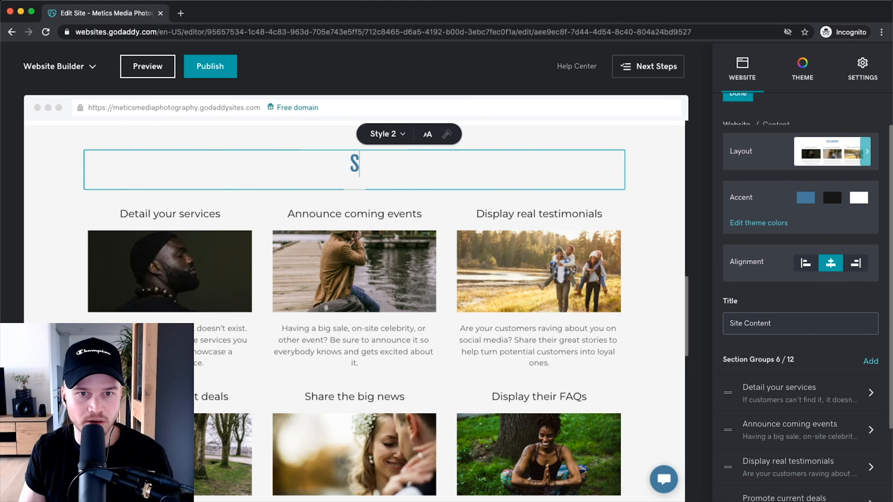
pyautogui.write(' recent sor')
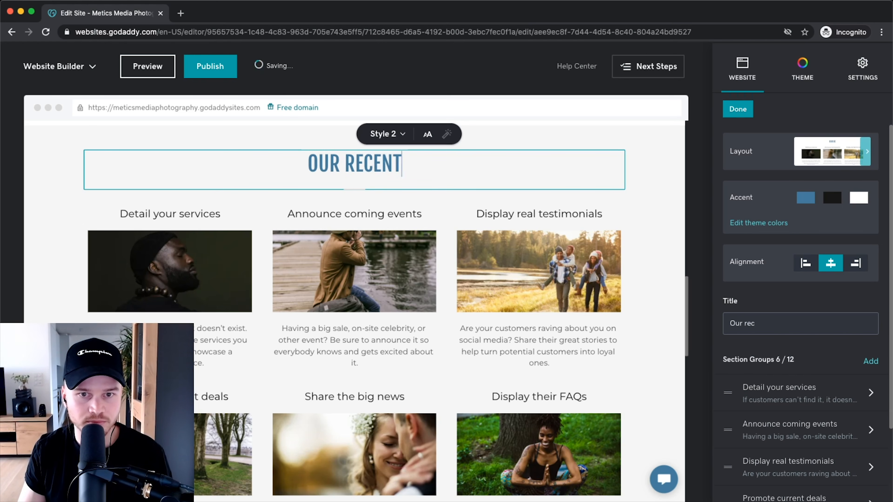
pyautogui.press('BackSpace')
pyautogui.press('BackSpace')
pyautogui.write('tories')
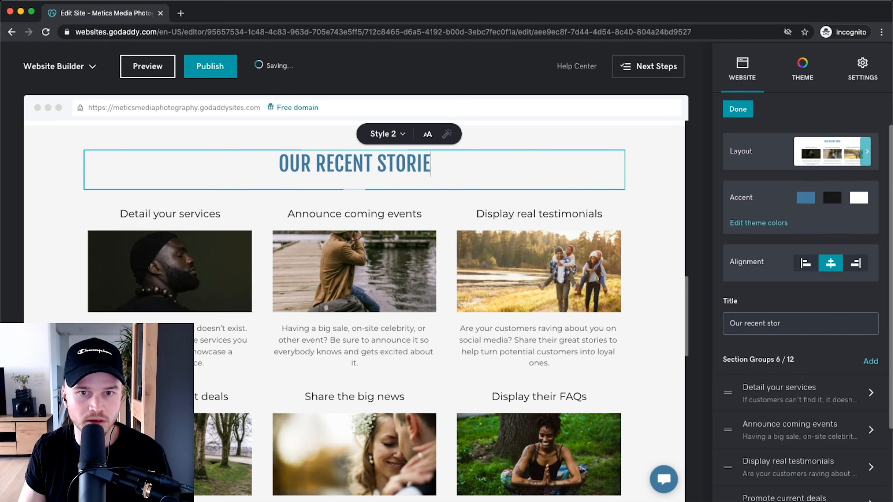
# Replace the first story's headline "Detail your services" with a wedding title naming the couple.
pyautogui.scroll(-1, 154, 253)
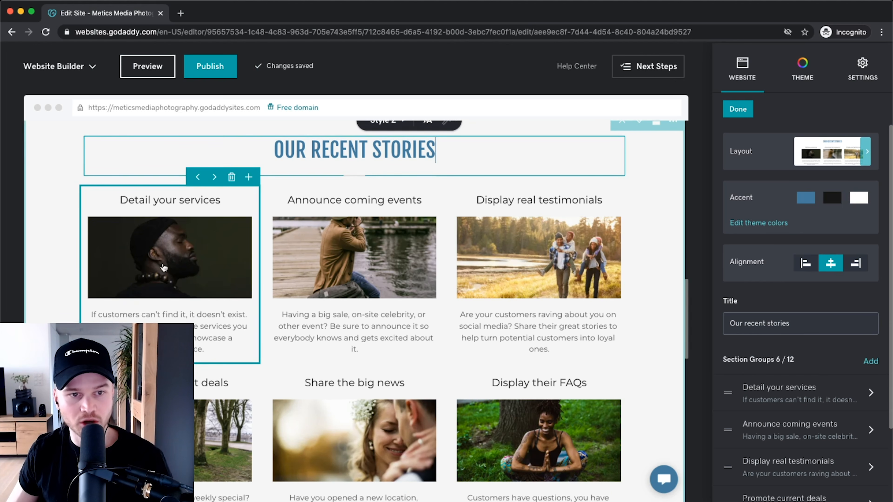
pyautogui.click(186, 251)
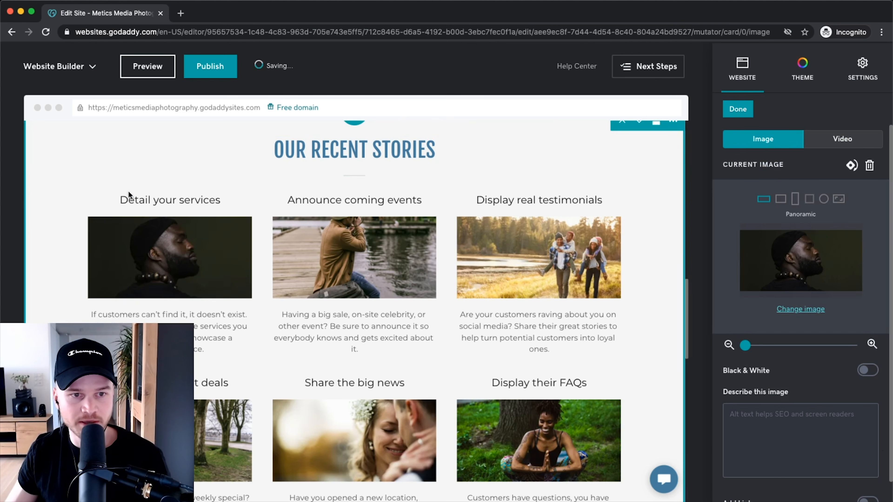
pyautogui.doubleClick(131, 201)
pyautogui.scroll(1, 131, 201)
pyautogui.scroll(1, 131, 201)
pyautogui.moveTo(118, 199); pyautogui.dragTo(260, 204)
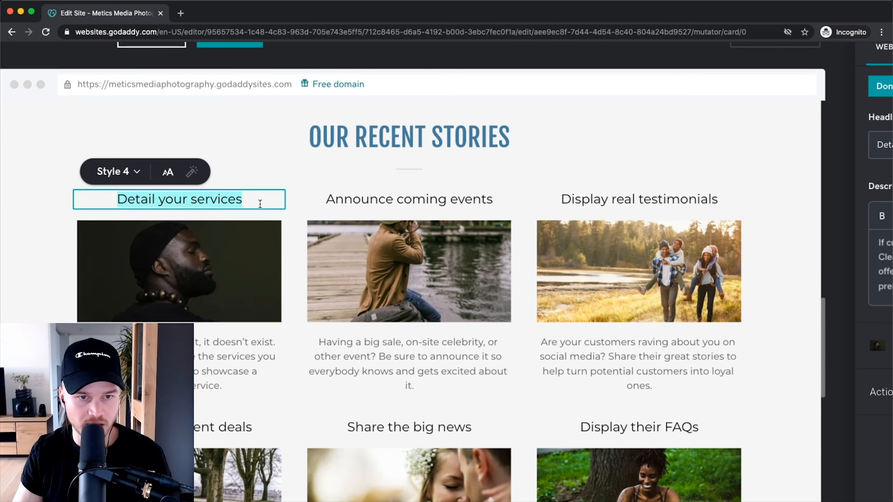
pyautogui.write('jack')
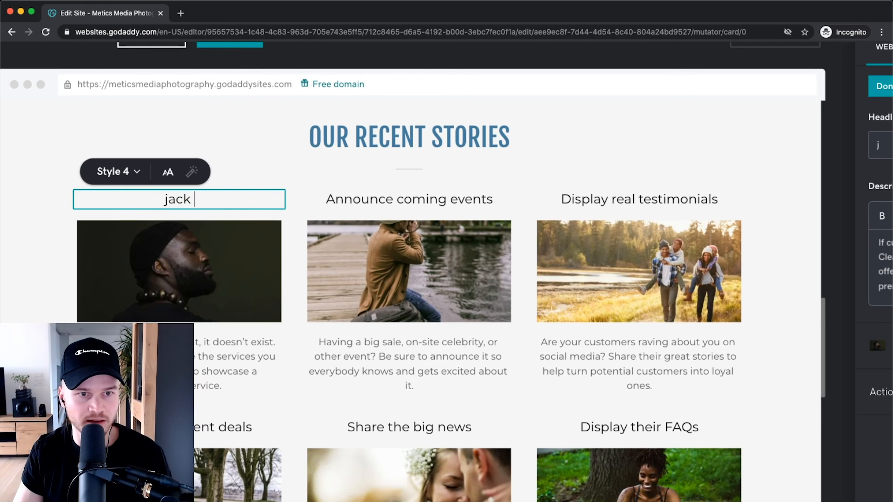
pyautogui.press('BackSpace')
pyautogui.press('BackSpace')
pyautogui.press('BackSpace')
pyautogui.press('BackSpace')
pyautogui.write('Jack ')
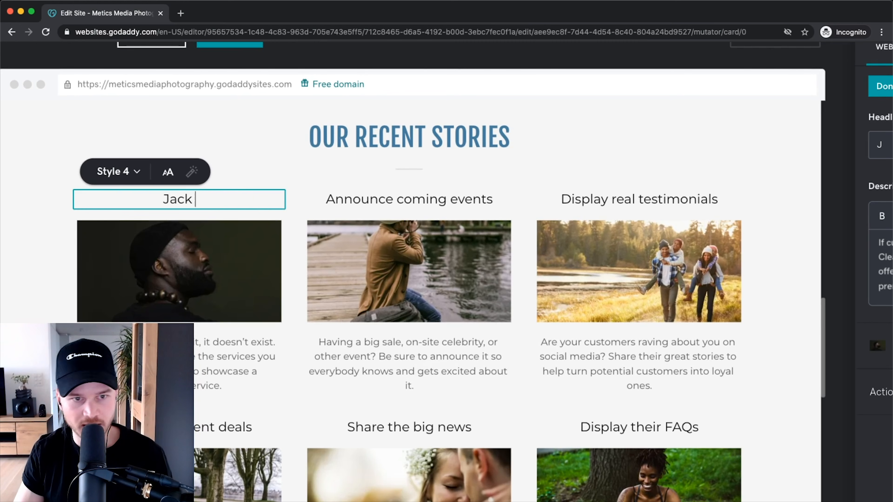
pyautogui.write('& N')
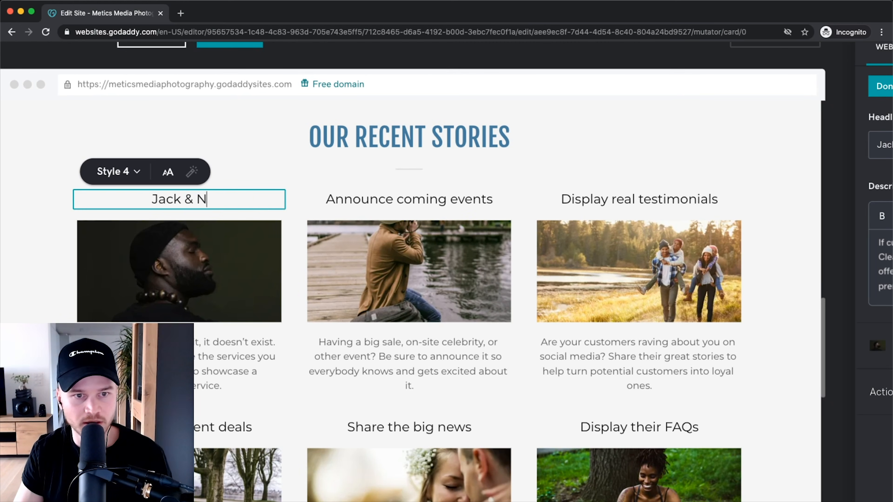
pyautogui.write("ina's Wedding")
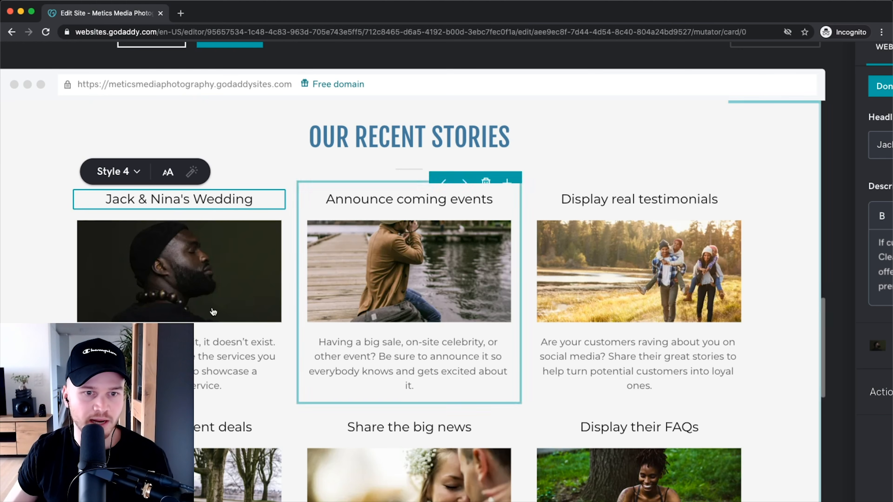
# Add a link from the first story's image to the New Stories page, keeping Top Of Page as the target section.
pyautogui.click(204, 283)
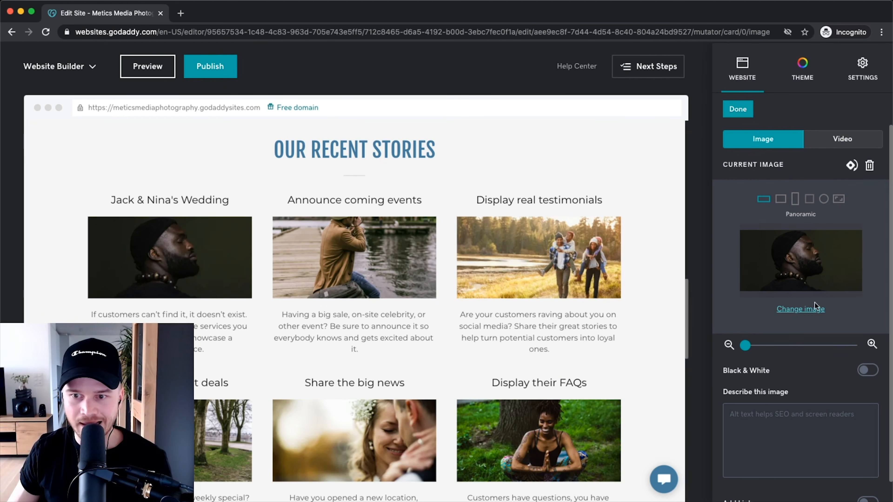
pyautogui.click(169, 316)
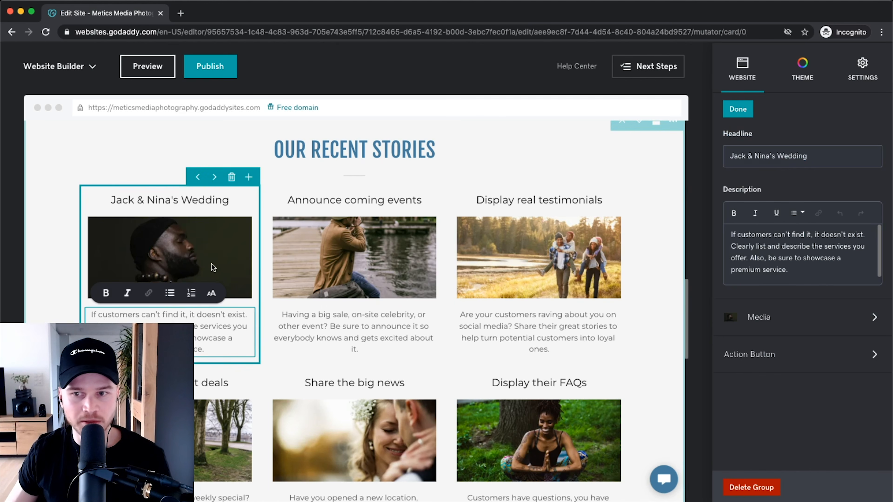
pyautogui.click(233, 264)
pyautogui.scroll(-1, 808, 351)
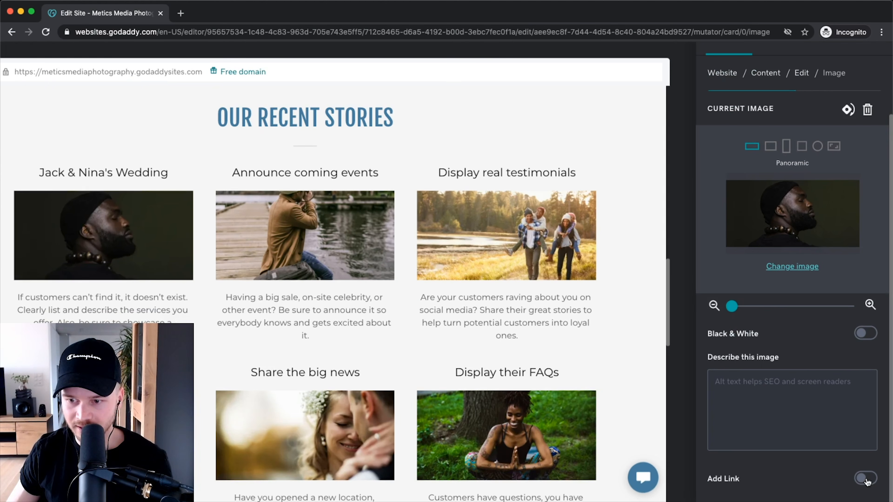
pyautogui.click(865, 479)
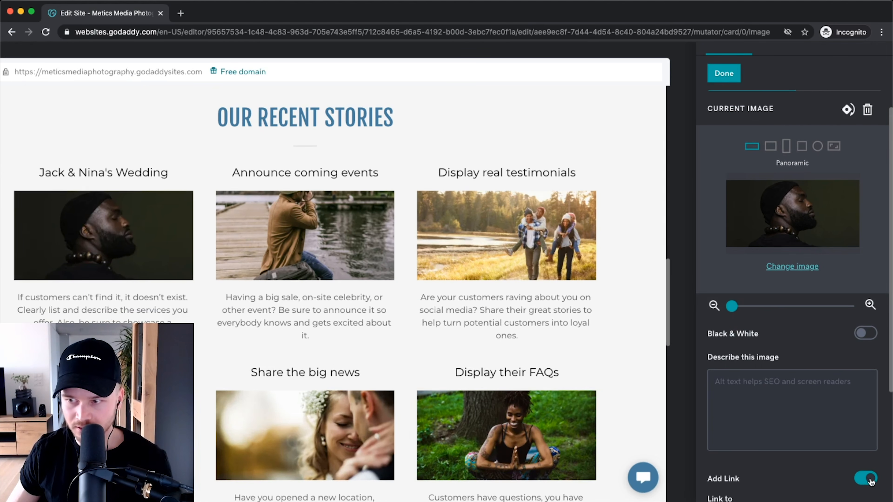
pyautogui.scroll(-5, 773, 352)
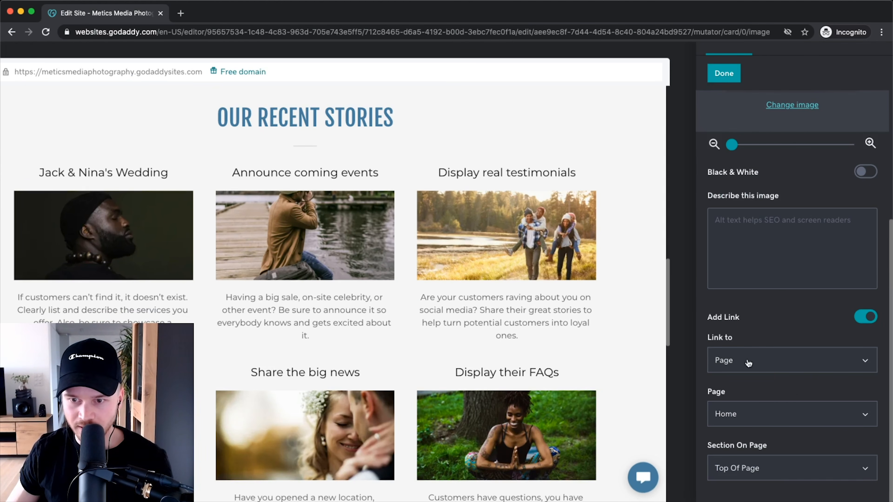
pyautogui.click(775, 419)
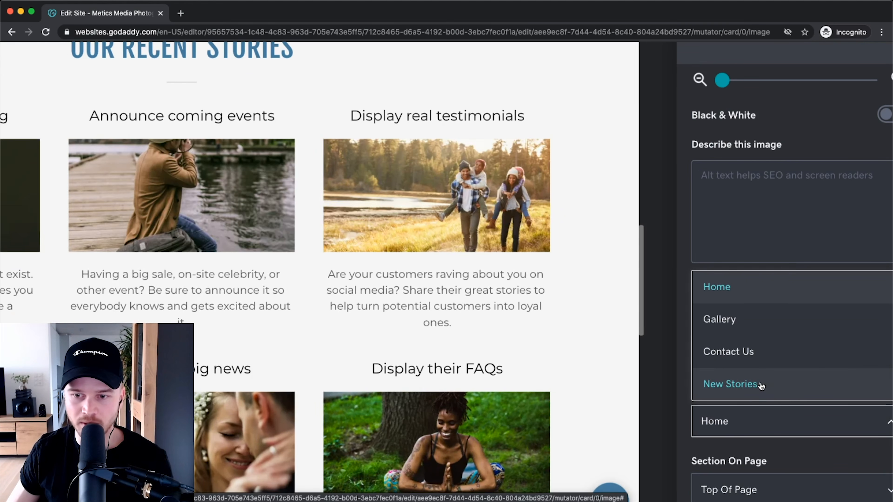
pyautogui.click(761, 385)
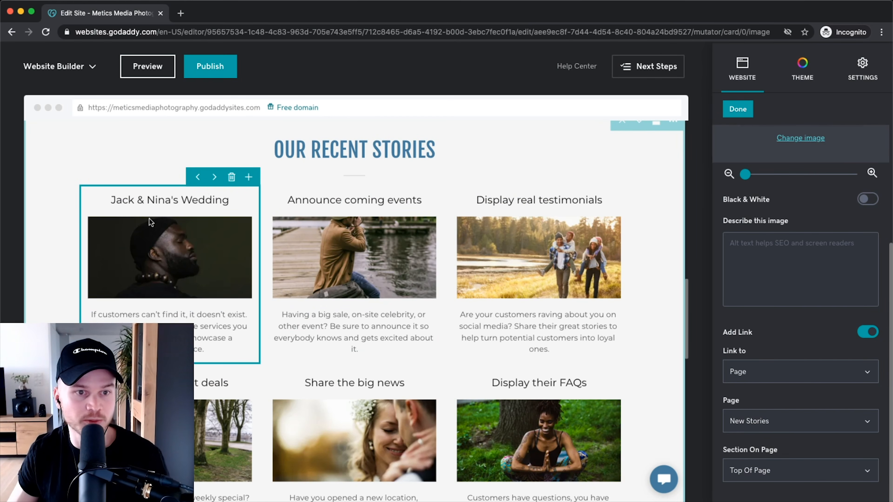
pyautogui.click(33, 251)
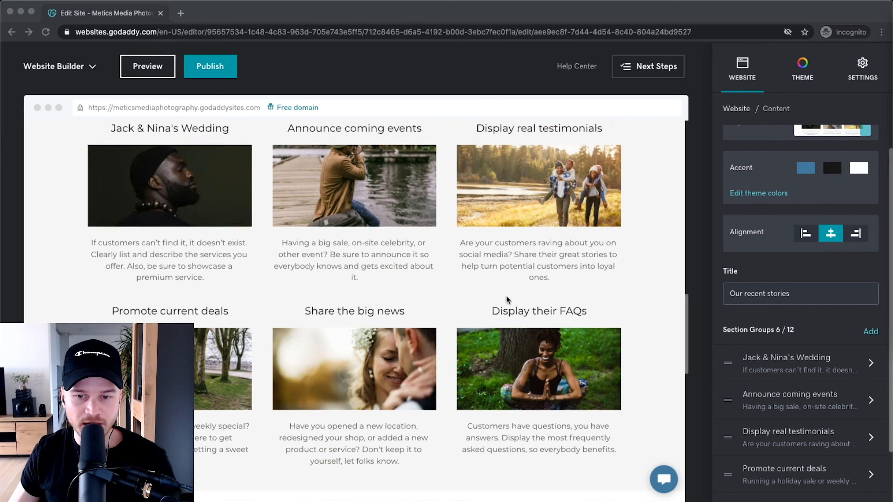
# Delete the Online Appointments section from the home page.
pyautogui.scroll(-8, 508, 299)
pyautogui.scroll(2, 554, 238)
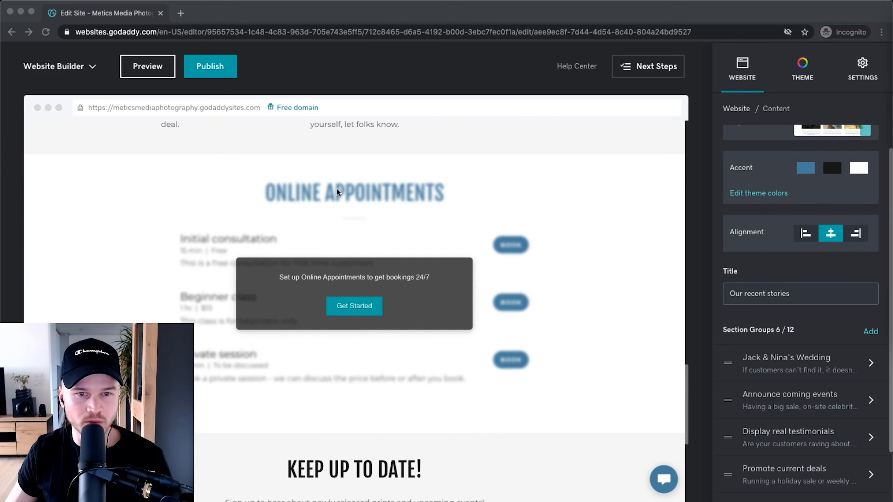
pyautogui.scroll(1, 647, 174)
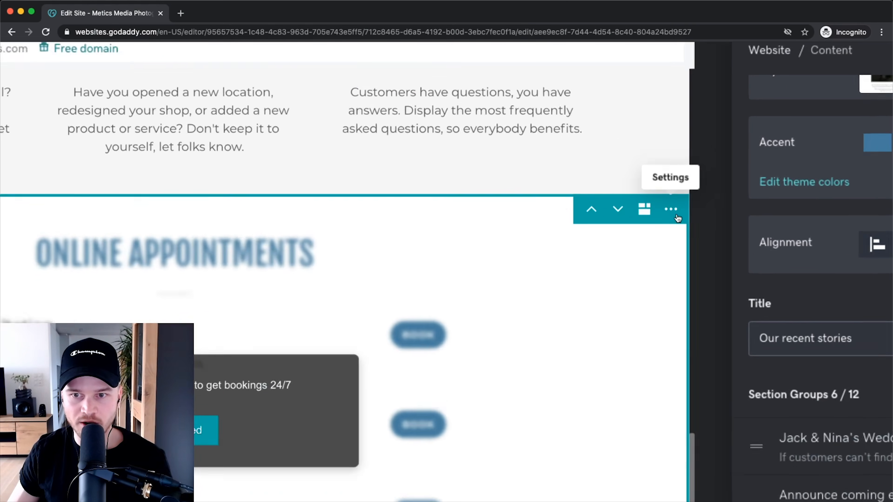
pyautogui.click(672, 207)
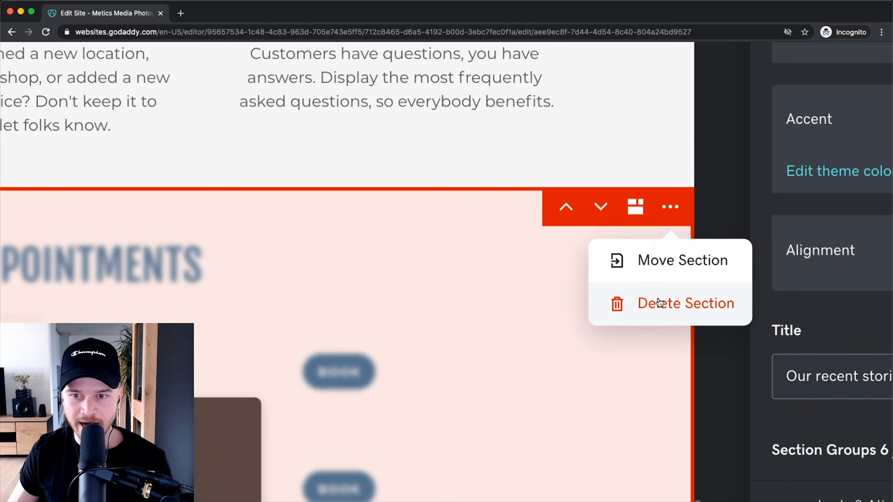
pyautogui.click(660, 303)
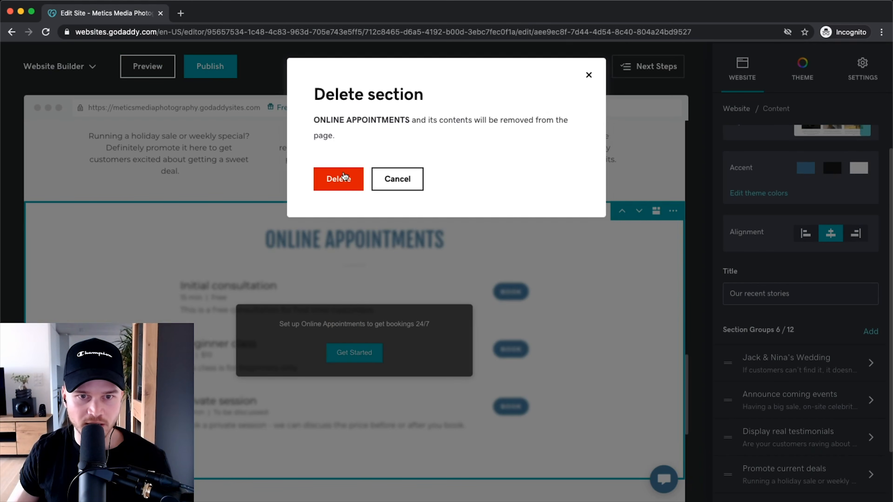
pyautogui.click(269, 193)
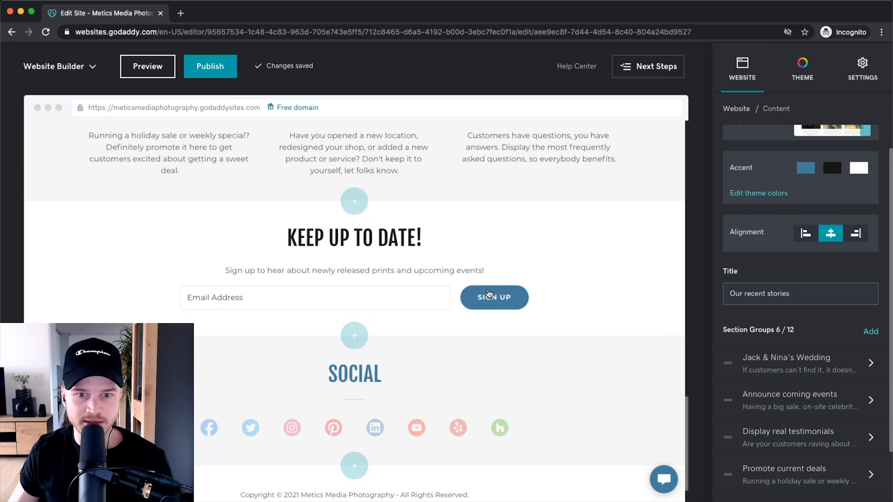
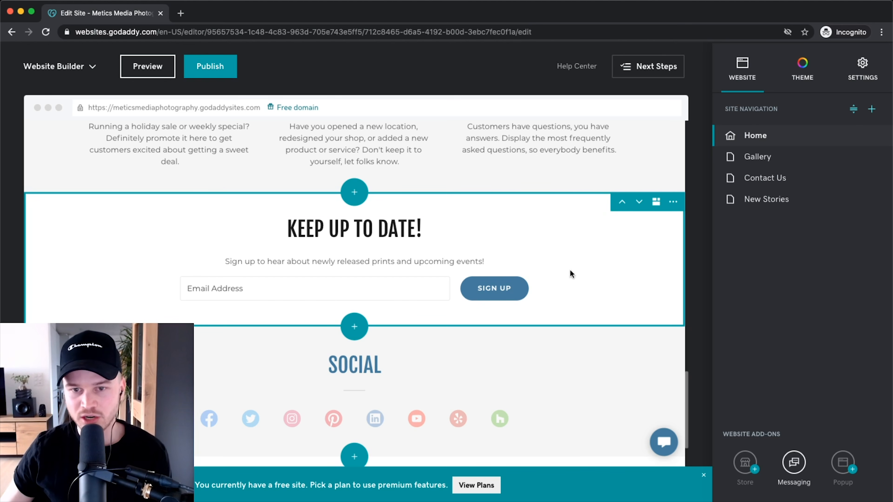
# Look over the "Keep Up to Date!" subscribe section's settings and close the website editor.
pyautogui.click(585, 262)
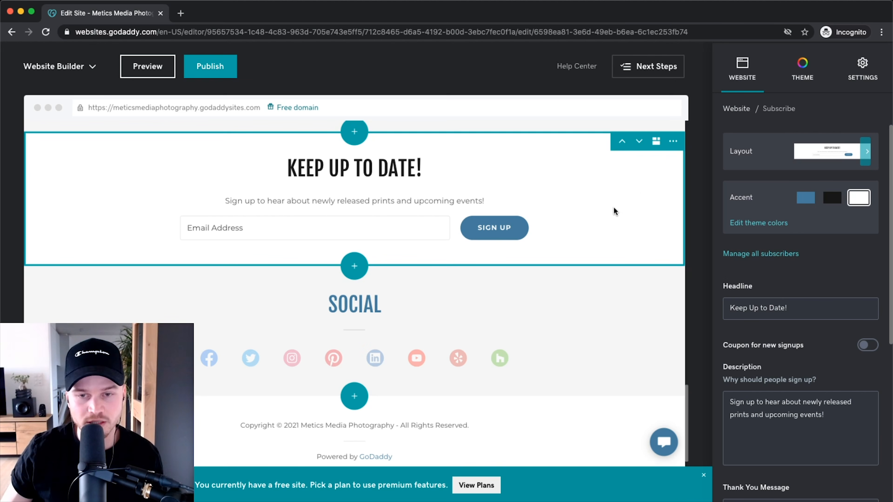
pyautogui.scroll(1, 422, 219)
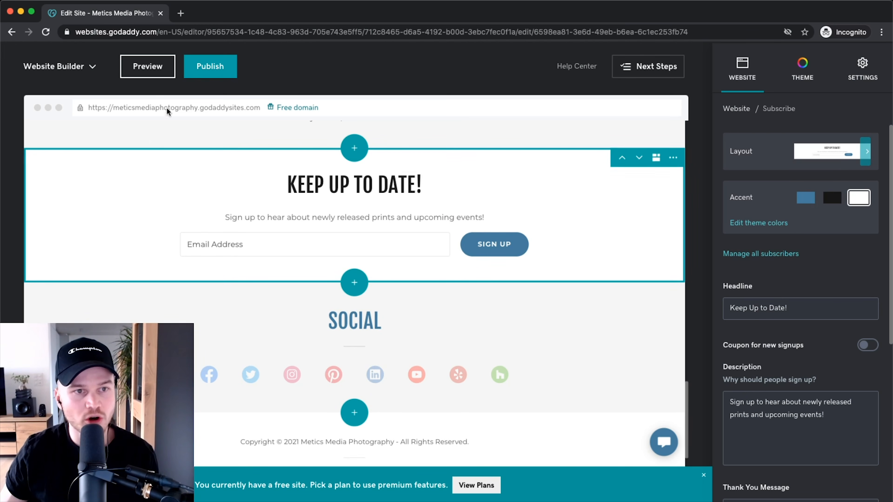
pyautogui.click(45, 74)
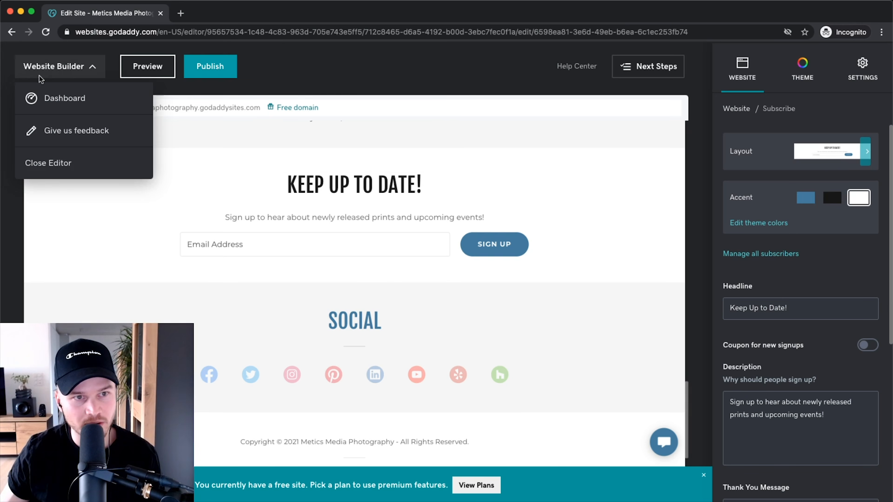
pyautogui.click(41, 167)
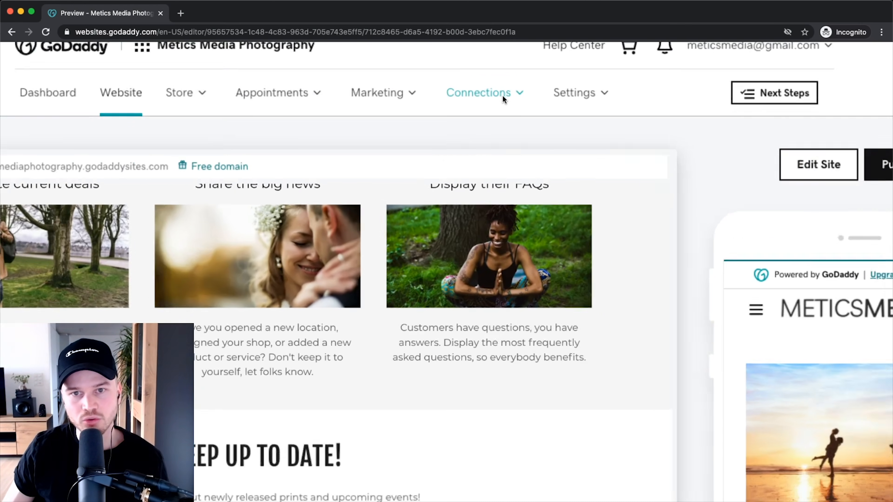
# Open the Subscribers area of Connections and look over its introduction and contact import option.
pyautogui.click(497, 94)
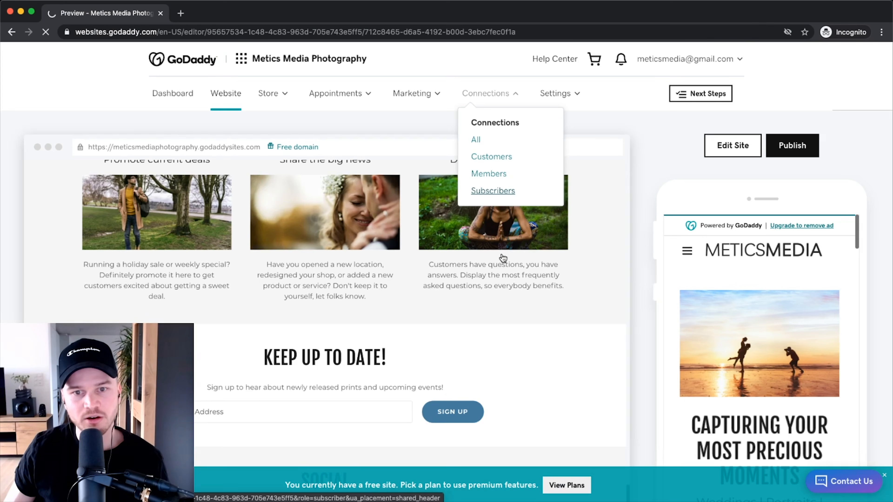
pyautogui.click(503, 258)
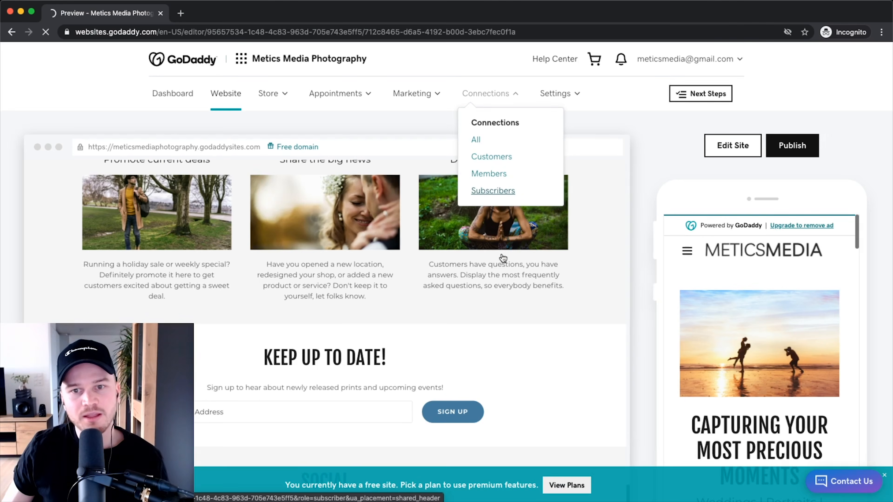
pyautogui.scroll(-2, 509, 292)
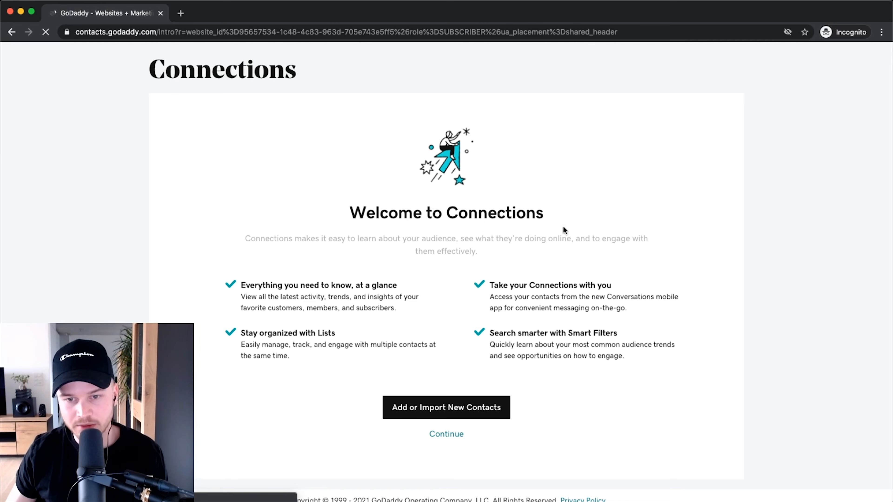
pyautogui.scroll(-1, 459, 289)
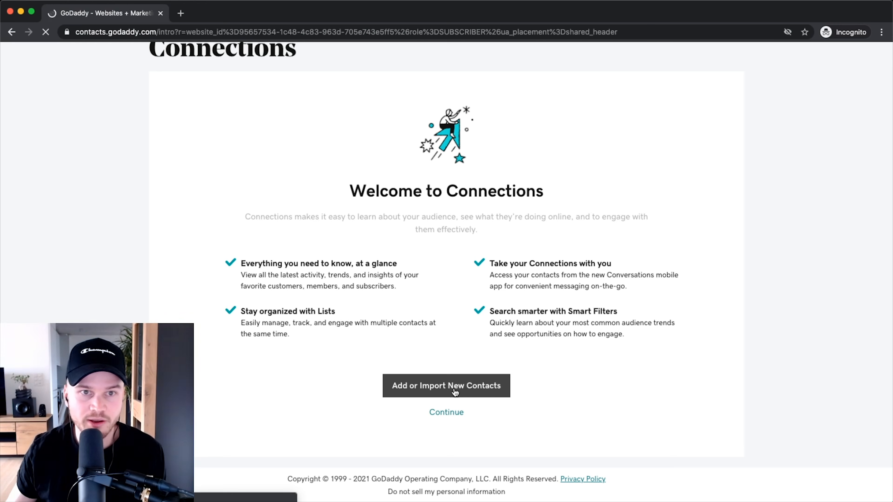
pyautogui.scroll(4, 438, 343)
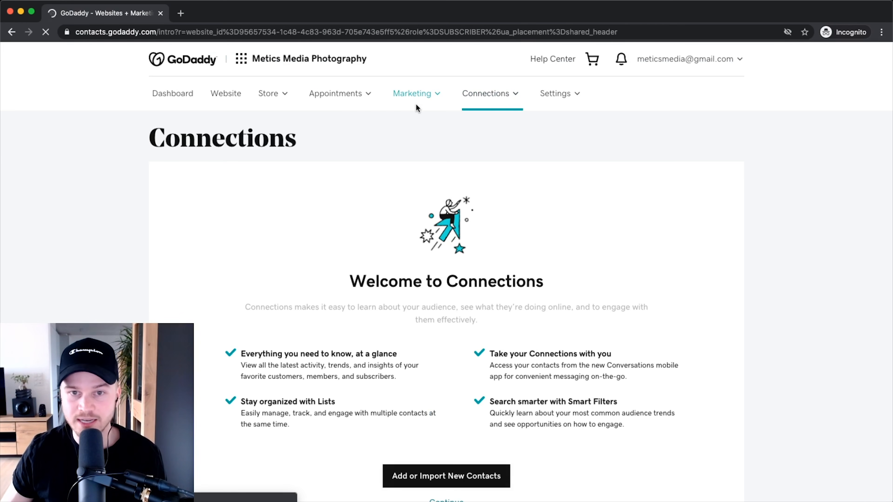
# Compose an email marketing campaign from the Traditional newsletter template and look through its content blocks.
pyautogui.click(416, 94)
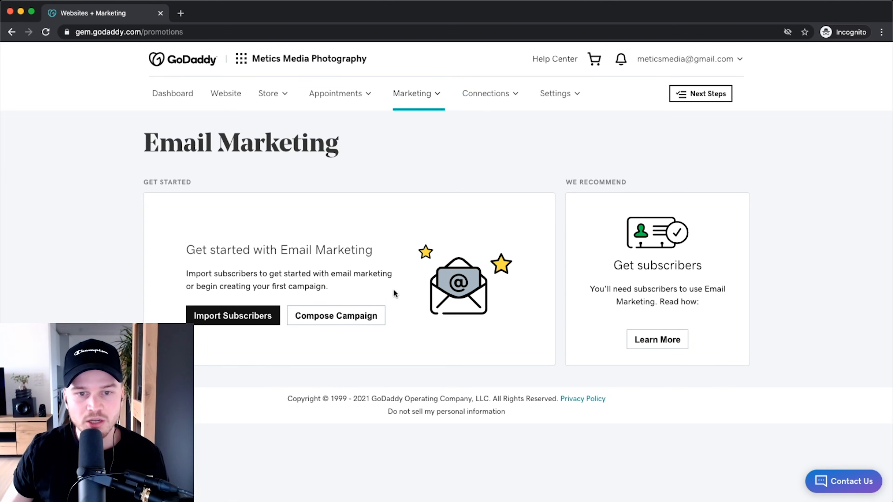
pyautogui.click(331, 324)
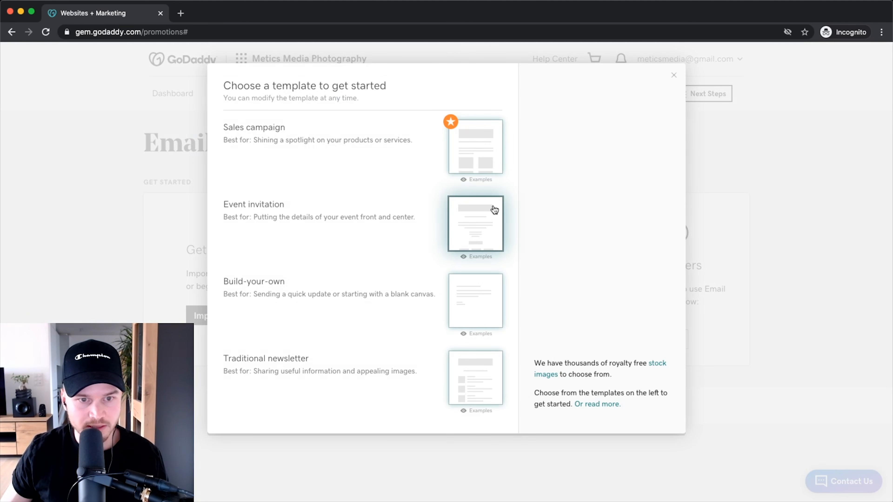
pyautogui.click(477, 381)
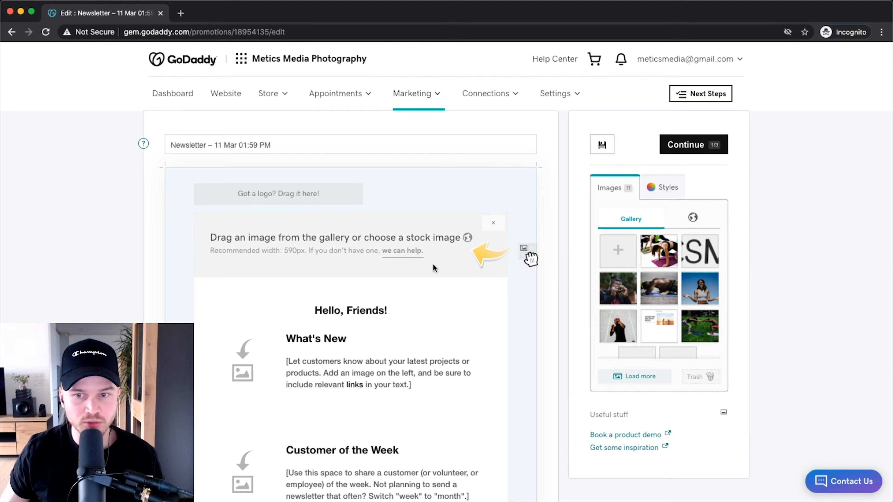
pyautogui.scroll(-1, 363, 254)
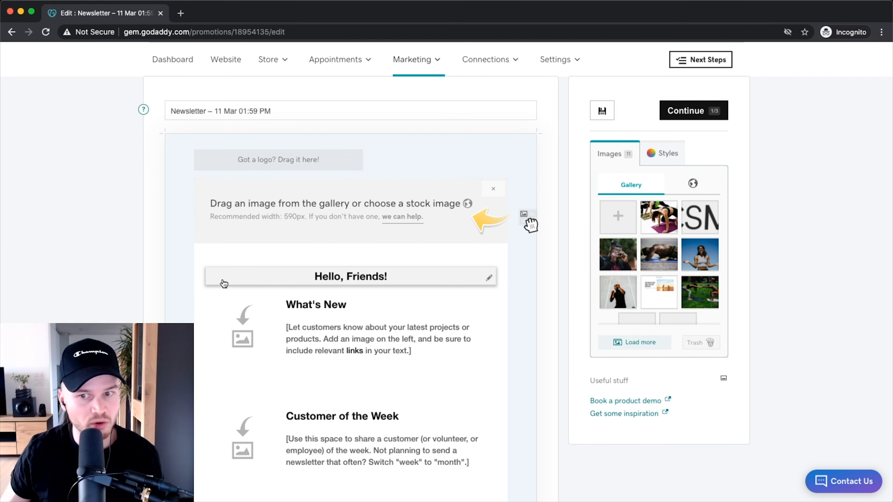
pyautogui.scroll(-10, 370, 272)
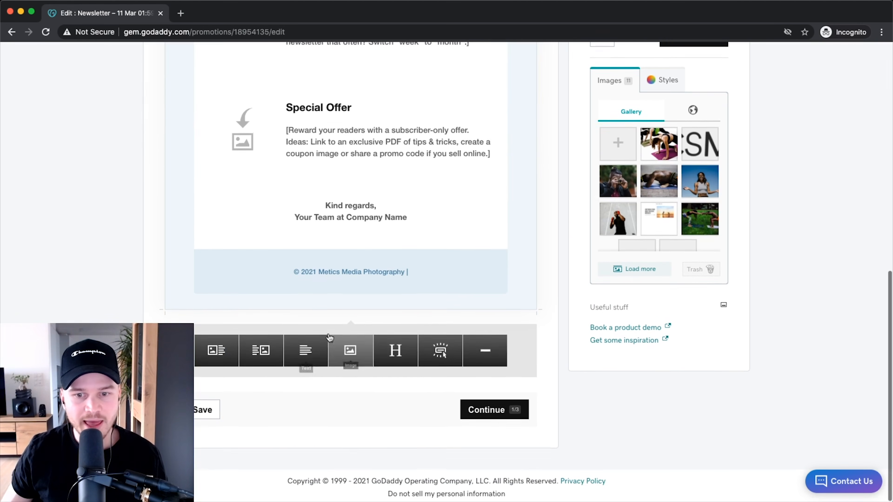
# Advance the newsletter campaign past the recipients stage to its sending details, keeping all subscribers as recipients.
pyautogui.click(488, 408)
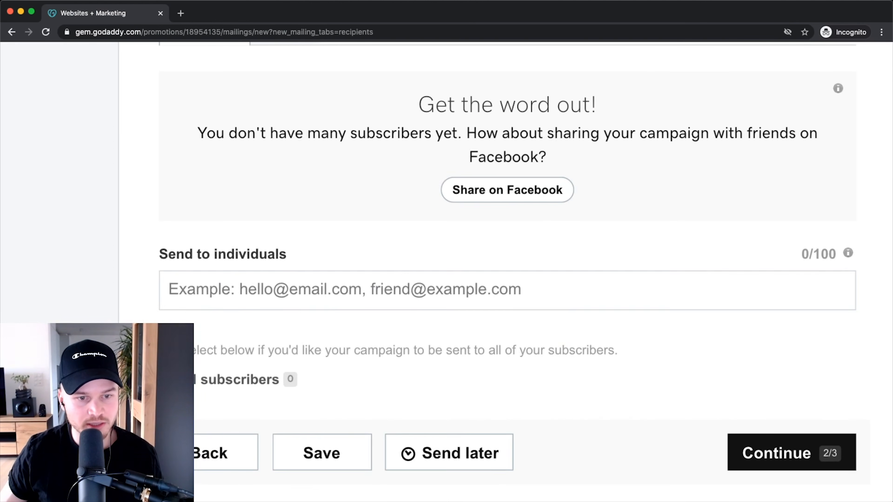
pyautogui.hscroll(-2, 506, 271)
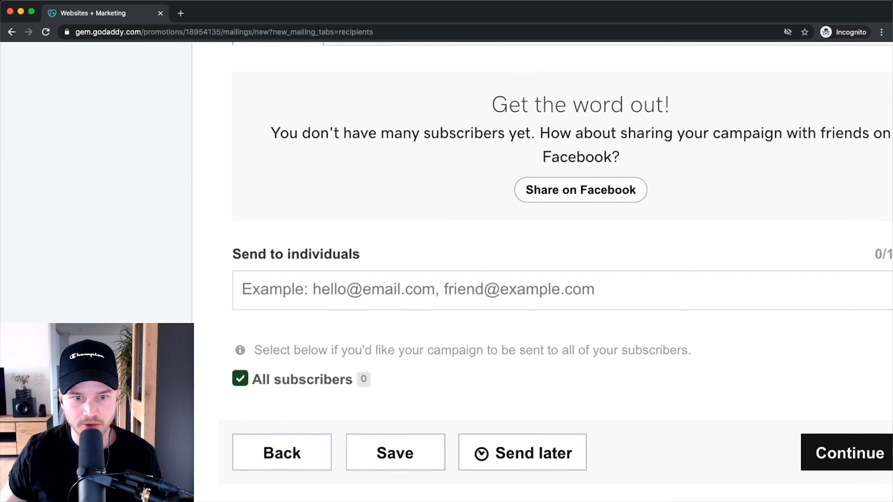
pyautogui.click(841, 453)
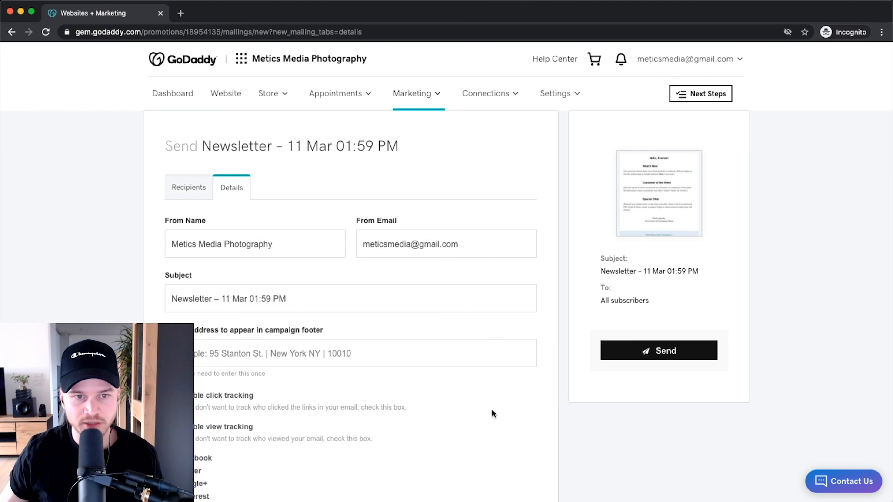
# Try to send the newsletter and look over its sender, subject, postal address, tracking and social sharing details.
pyautogui.scroll(-1, 411, 313)
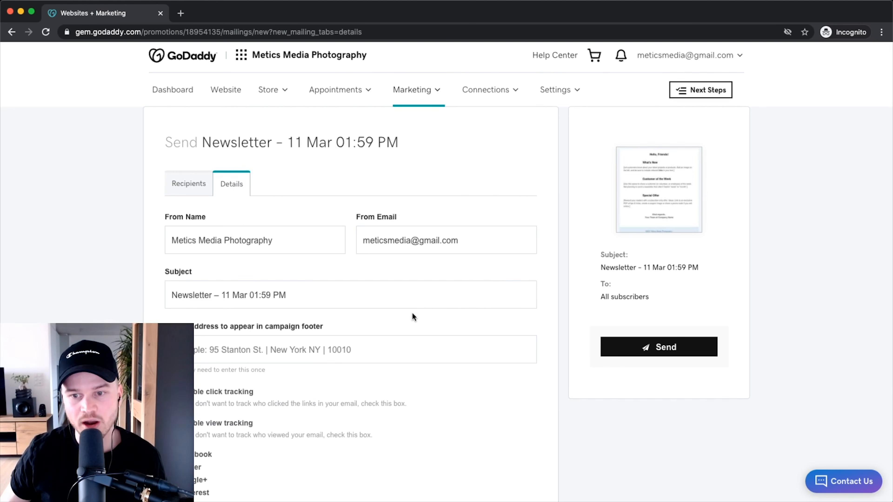
pyautogui.scroll(-5, 638, 275)
pyautogui.click(510, 453)
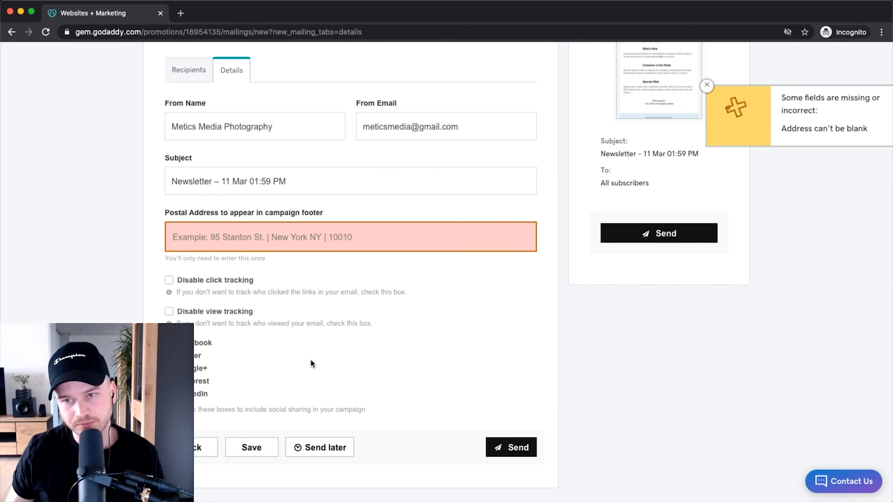
pyautogui.scroll(4, 221, 246)
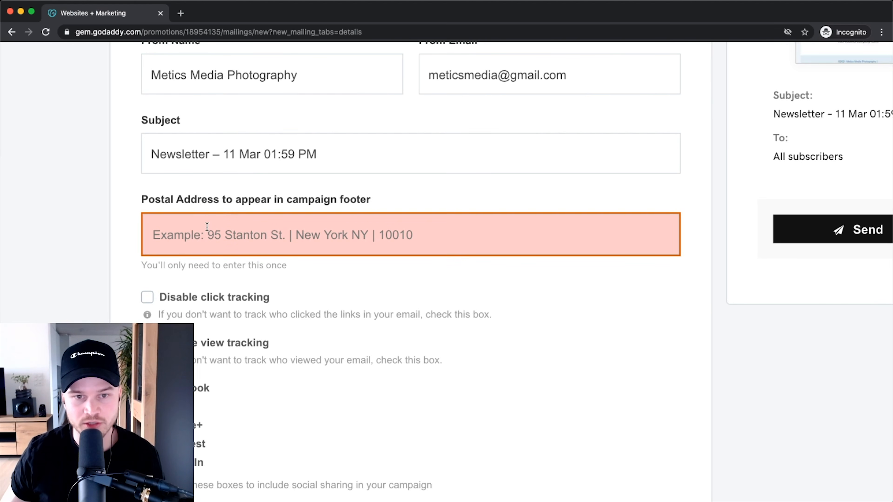
pyautogui.scroll(-4, 207, 226)
pyautogui.scroll(3, 573, 329)
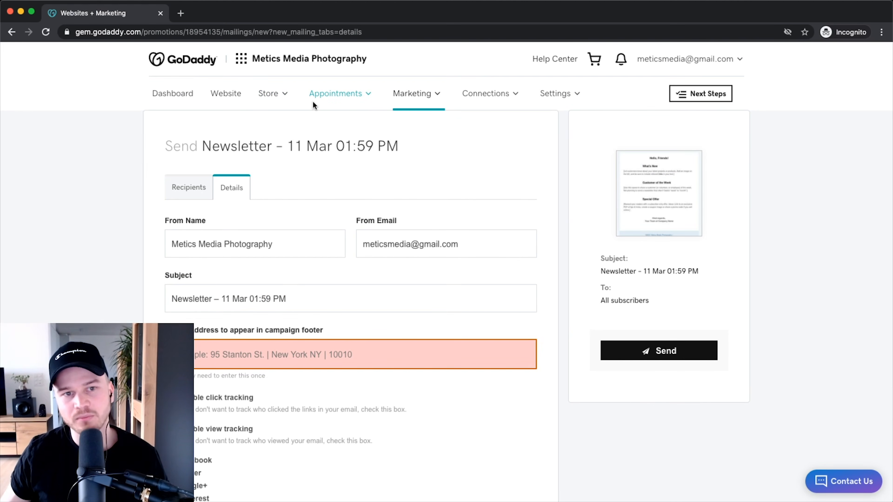
# Leave the campaign, reopen the photography website in the site editor and look over the home page.
pyautogui.click(237, 97)
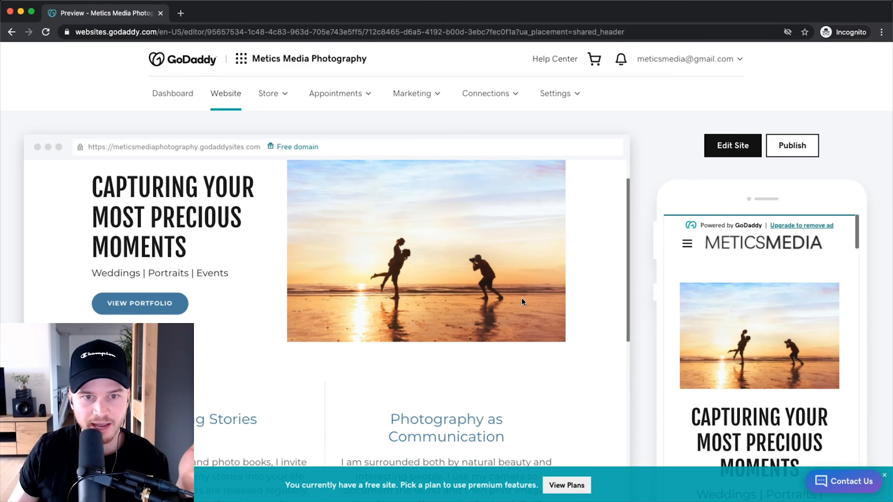
pyautogui.click(733, 153)
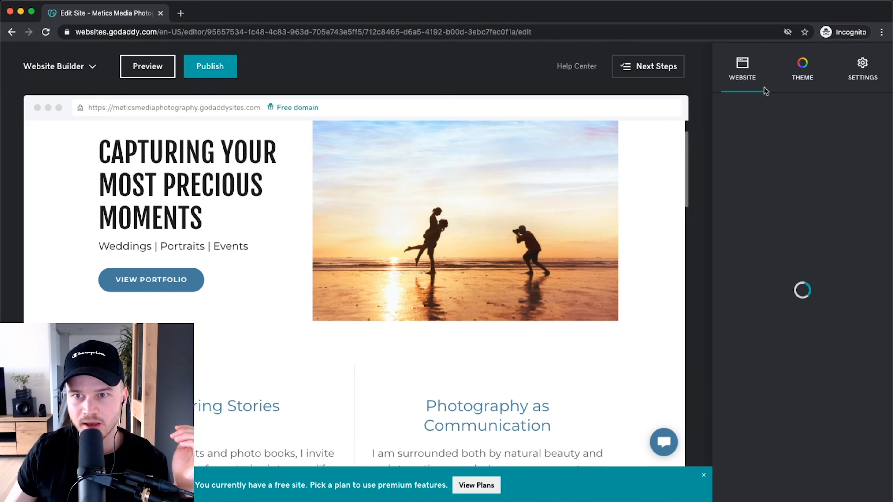
pyautogui.scroll(-10, 313, 386)
pyautogui.scroll(8, 406, 390)
pyautogui.scroll(4, 406, 387)
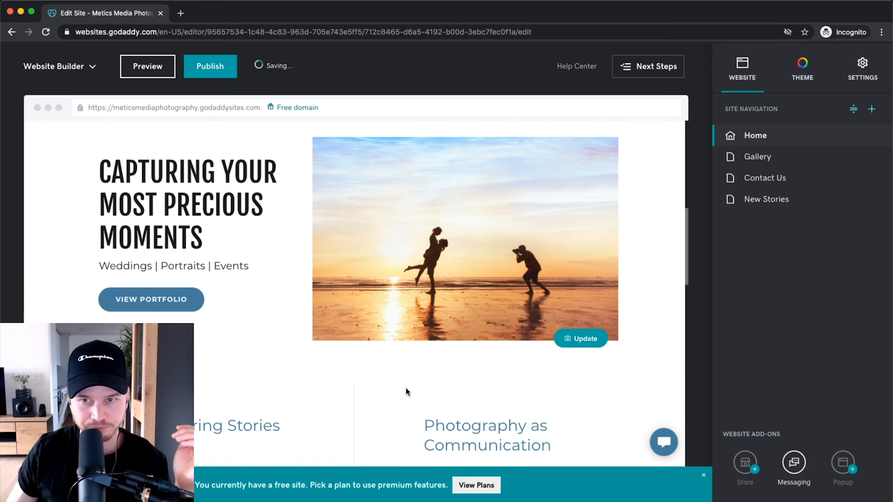
# Create a new page titled Blog that is shown in the site navigation.
pyautogui.click(870, 109)
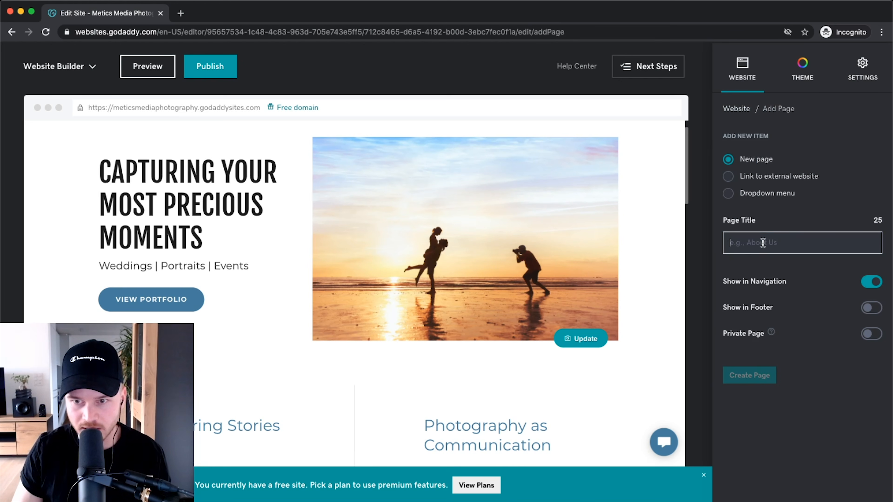
pyautogui.write('Blog')
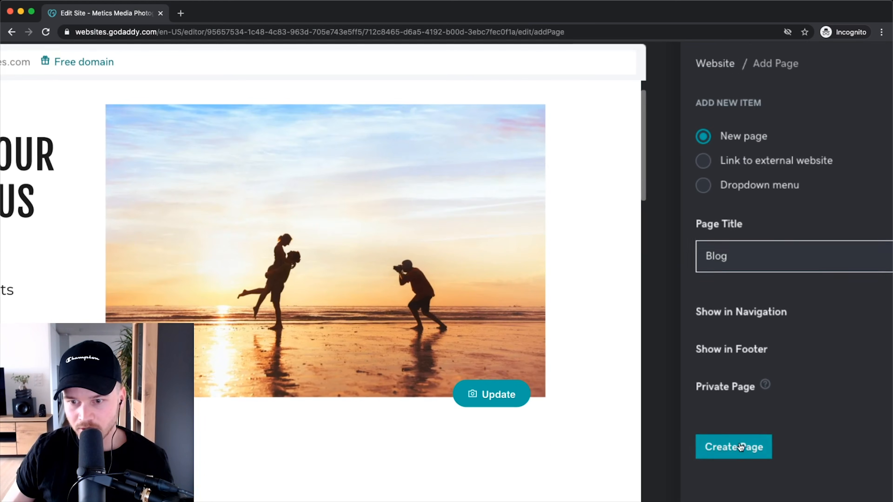
pyautogui.click(740, 447)
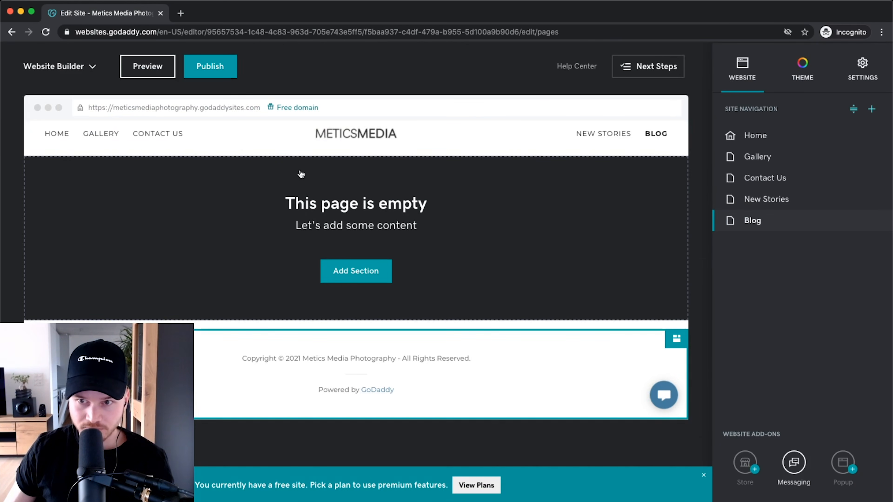
# Add a Blog section to the empty Blog page using the single column list layout.
pyautogui.click(369, 271)
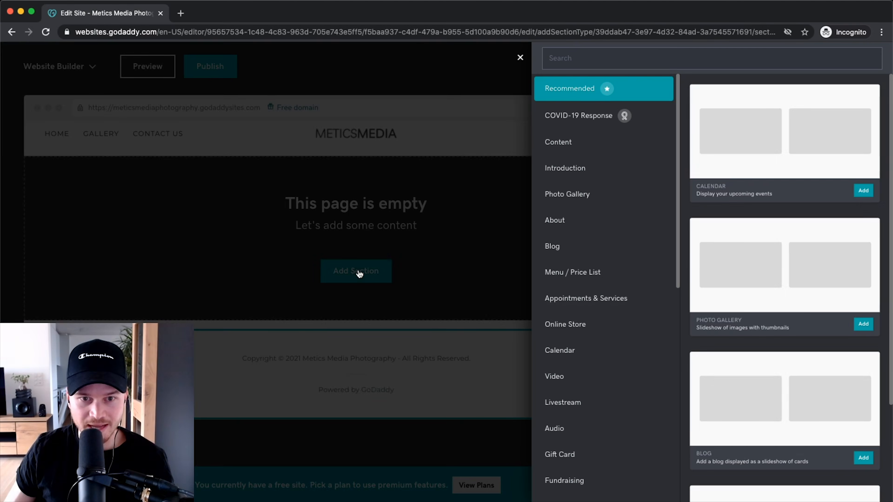
pyautogui.click(573, 146)
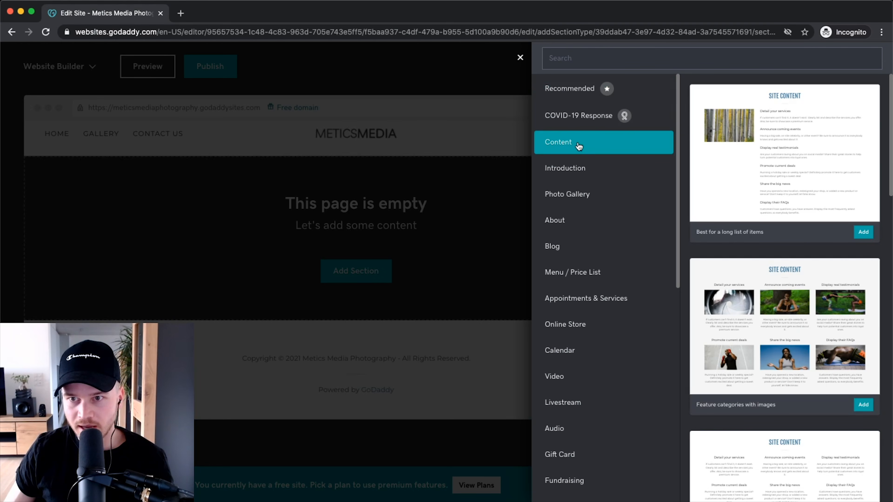
pyautogui.scroll(-6, 643, 225)
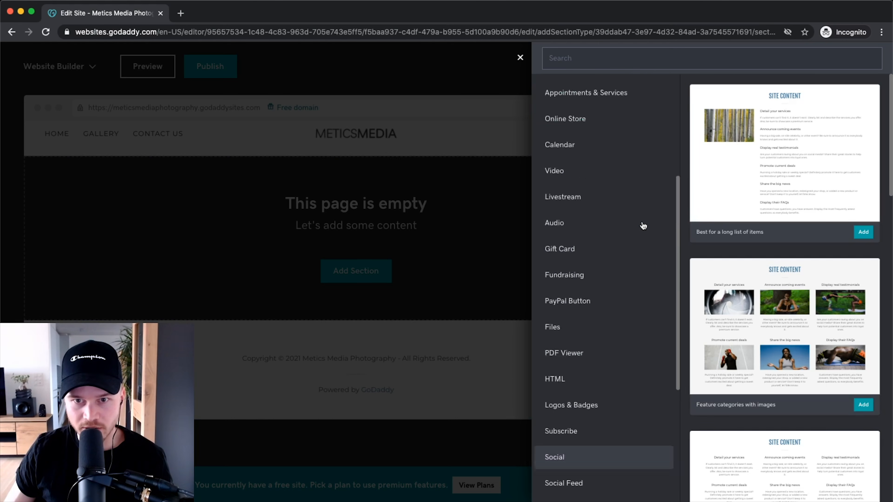
pyautogui.scroll(6, 642, 225)
pyautogui.click(566, 247)
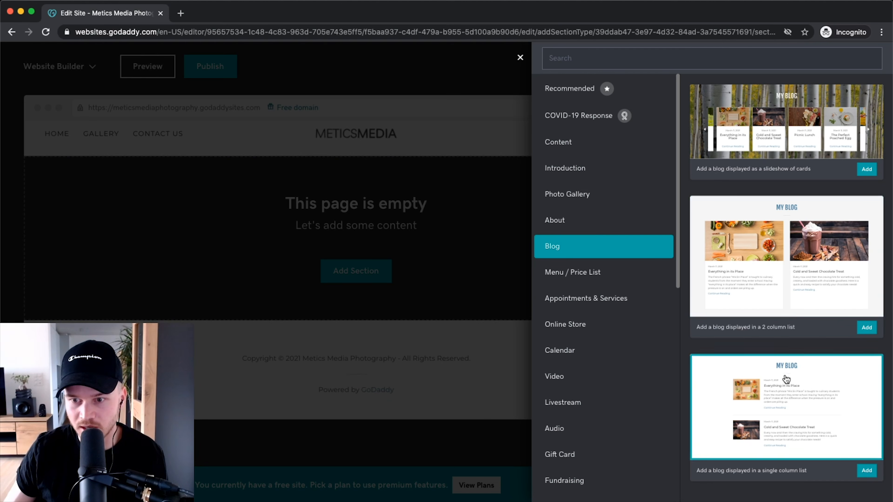
pyautogui.click(711, 262)
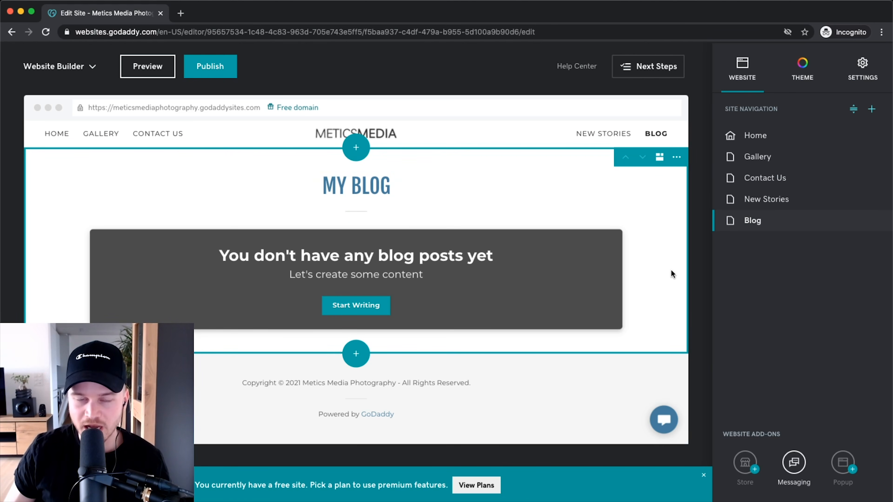
# Look over the blog section's layout, accent, title, intro and feed source settings and open the blog management page.
pyautogui.click(52, 66)
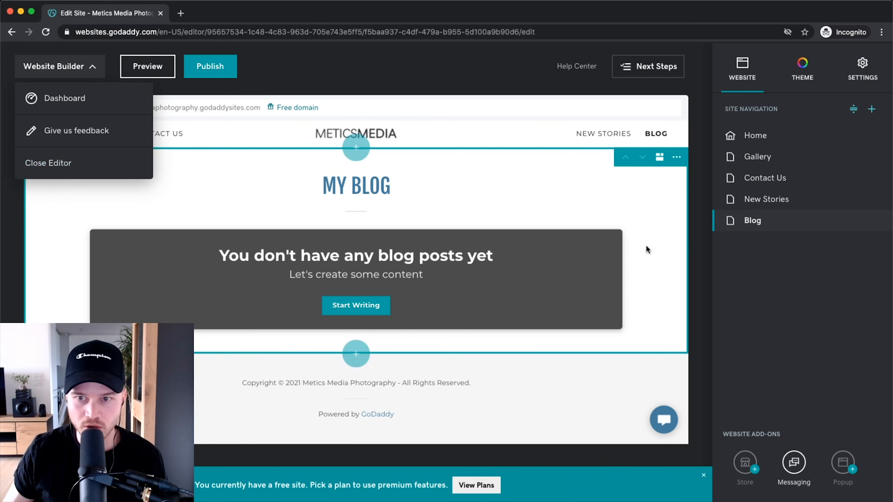
pyautogui.click(646, 202)
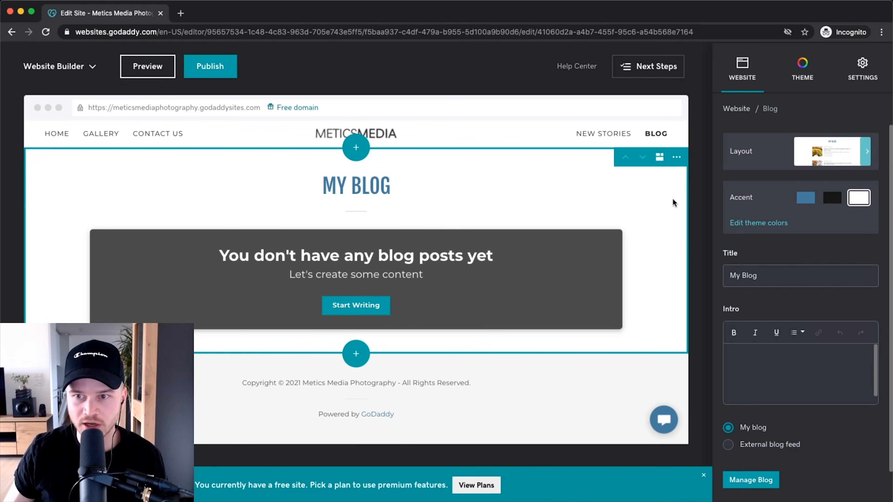
pyautogui.scroll(5, 753, 492)
pyautogui.scroll(-5, 773, 480)
pyautogui.scroll(5, 780, 487)
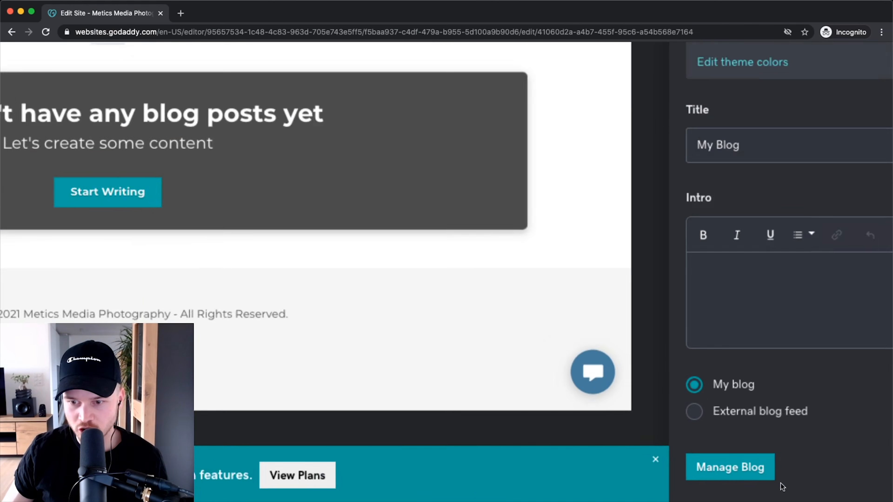
pyautogui.click(740, 473)
pyautogui.scroll(-5, 740, 473)
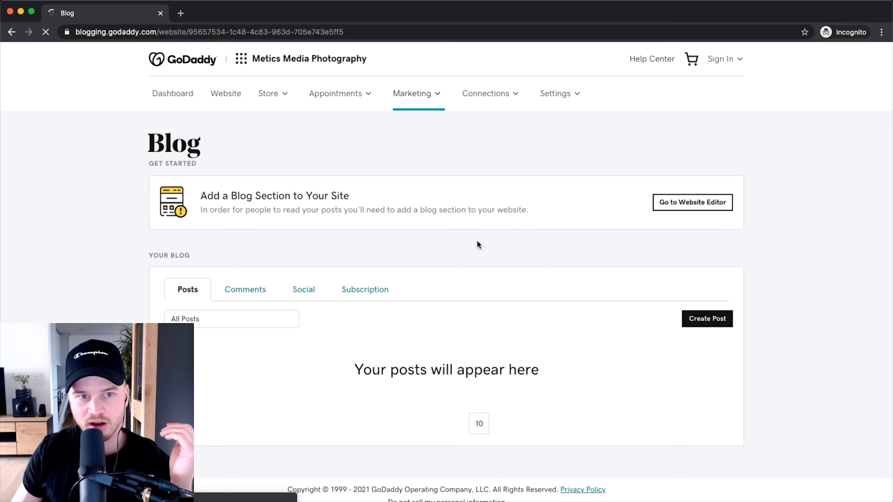
# Create a new blog post titled "Why it makes sense to hire a professional photographer".
pyautogui.click(418, 98)
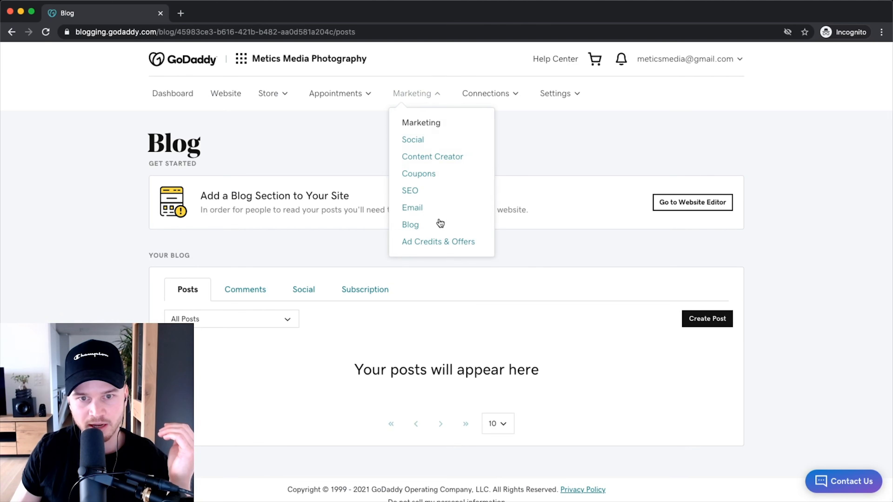
pyautogui.click(47, 268)
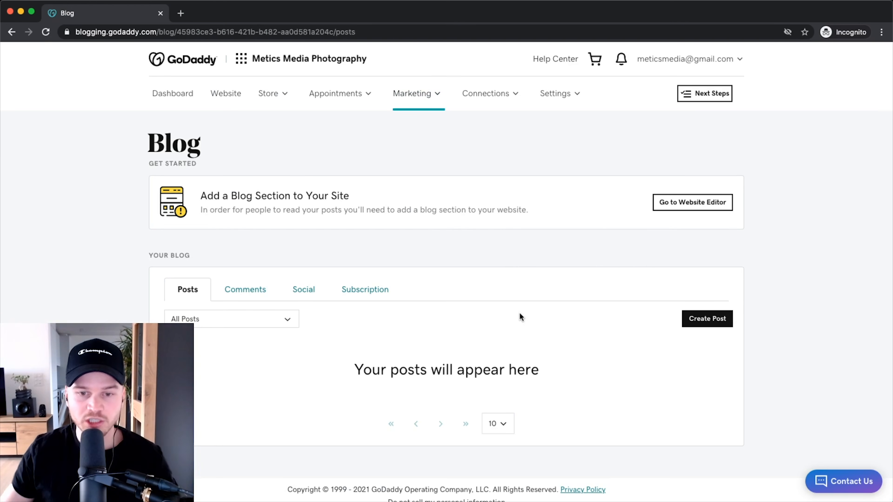
pyautogui.click(708, 321)
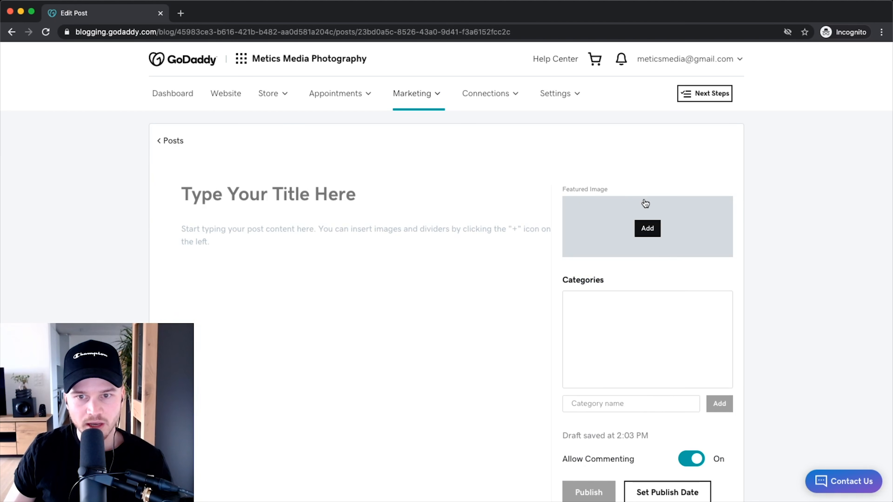
pyautogui.click(301, 200)
pyautogui.write('Why ')
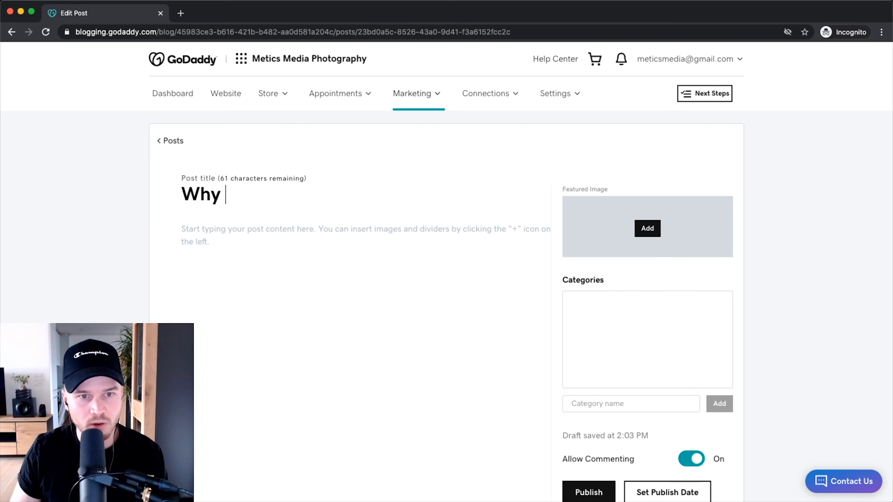
pyautogui.write('it makes sense to ')
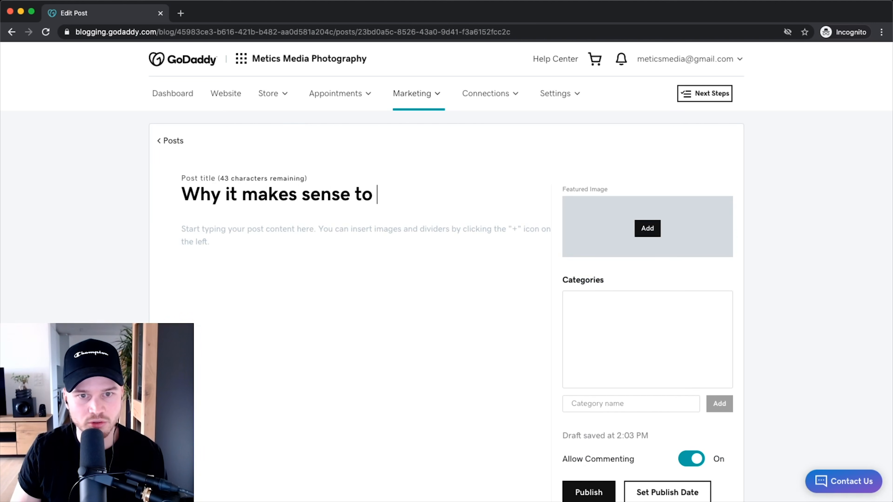
pyautogui.write('hire a profession')
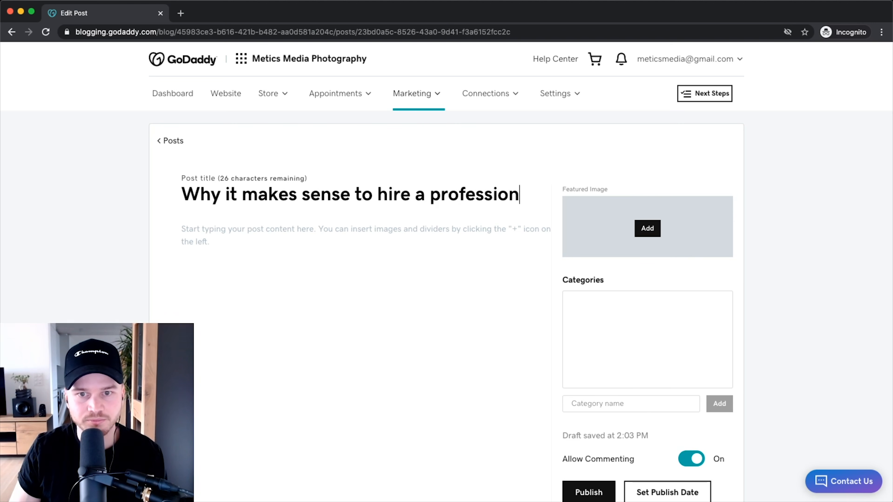
pyautogui.write('al photographer')
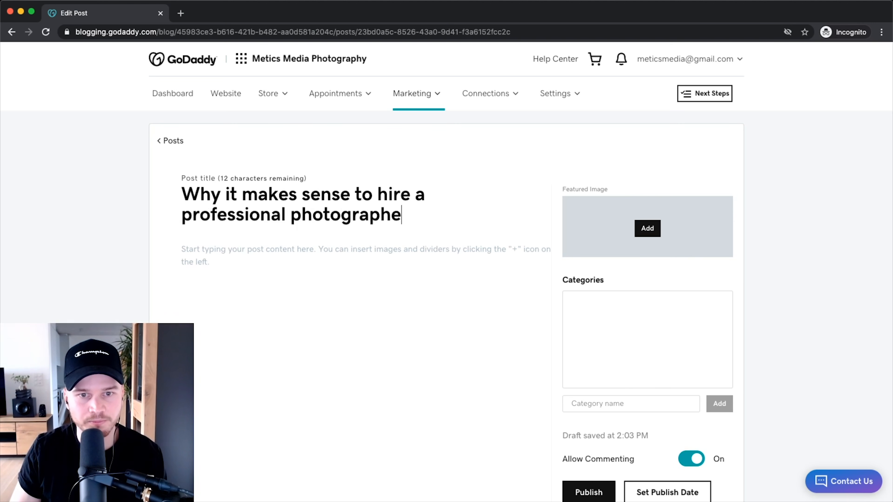
# Set the stock photo of a woman holding a camera as the blog post's featured image.
pyautogui.click(648, 229)
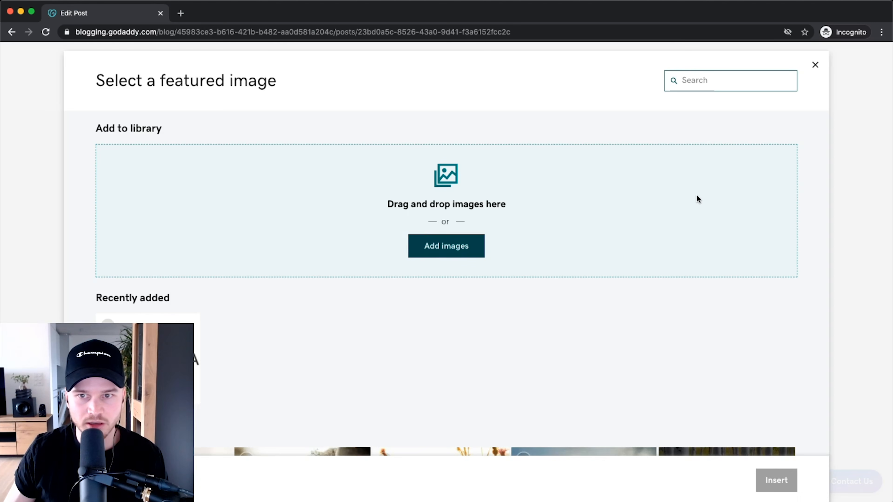
pyautogui.scroll(-8, 696, 198)
pyautogui.click(165, 215)
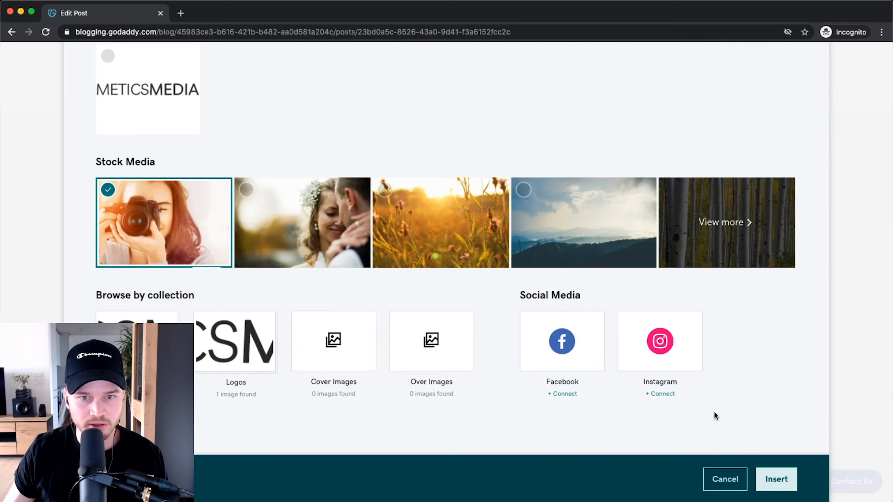
pyautogui.click(776, 479)
pyautogui.scroll(-4, 397, 290)
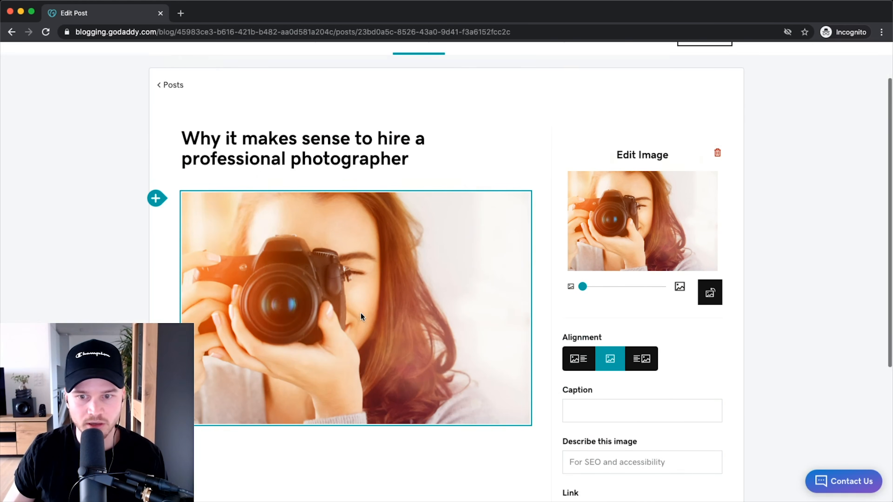
# Try the left and right alignments on the blog post's photo and return it to the full-width centre alignment.
pyautogui.moveTo(582, 218)
pyautogui.mouseDown()
pyautogui.moveTo(609, 219)
pyautogui.moveTo(581, 220)
pyautogui.mouseUp()
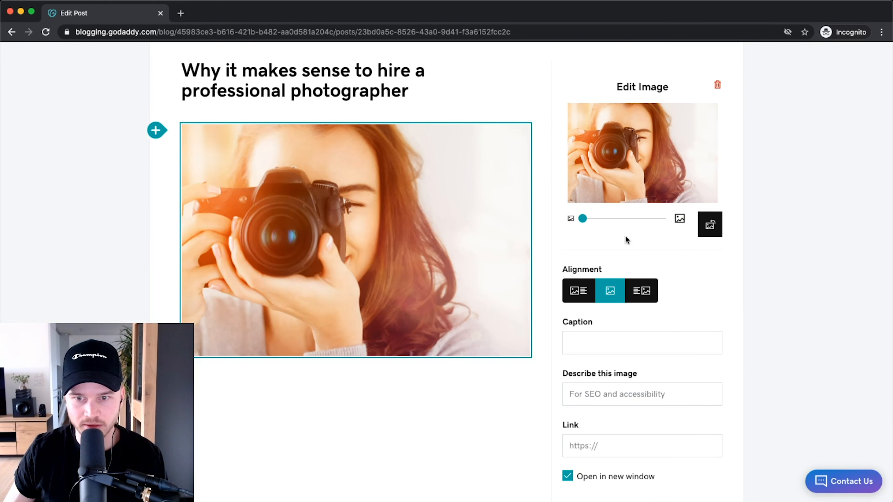
pyautogui.click(585, 296)
pyautogui.click(631, 288)
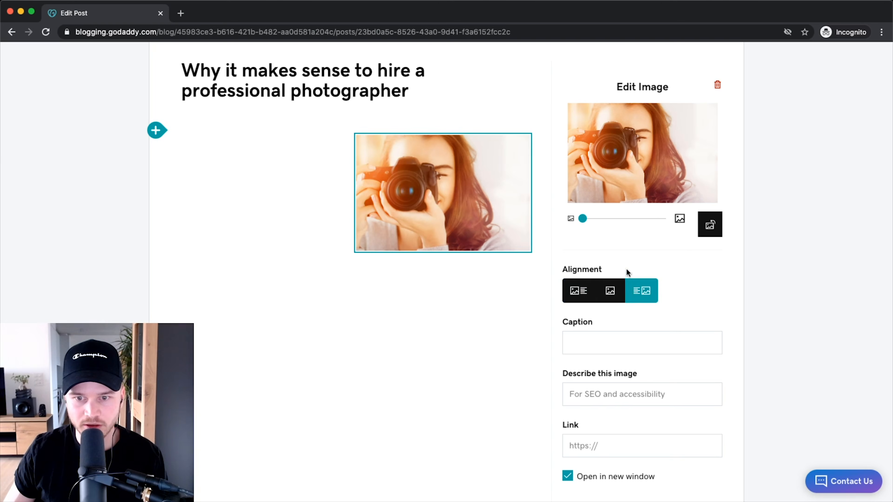
pyautogui.scroll(-2, 625, 259)
pyautogui.click(611, 246)
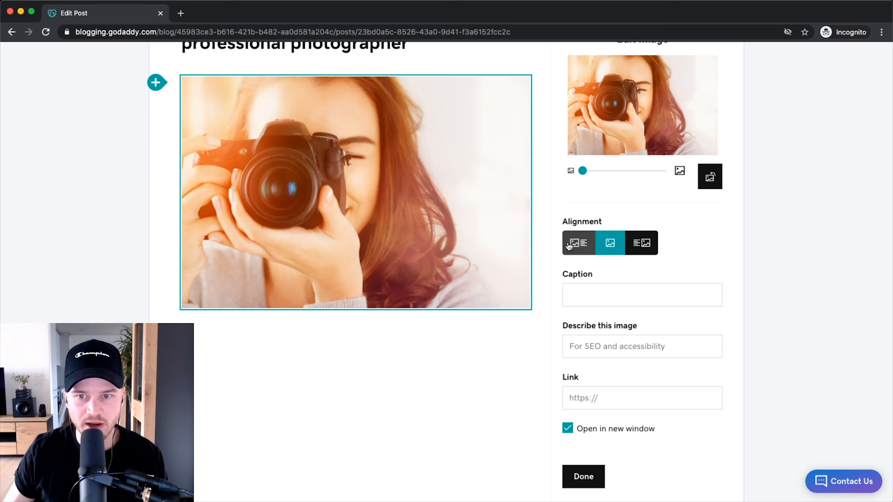
# Add the body text "Hi tehre" below the photo in the blog post.
pyautogui.scroll(3, 598, 244)
pyautogui.scroll(-1, 363, 253)
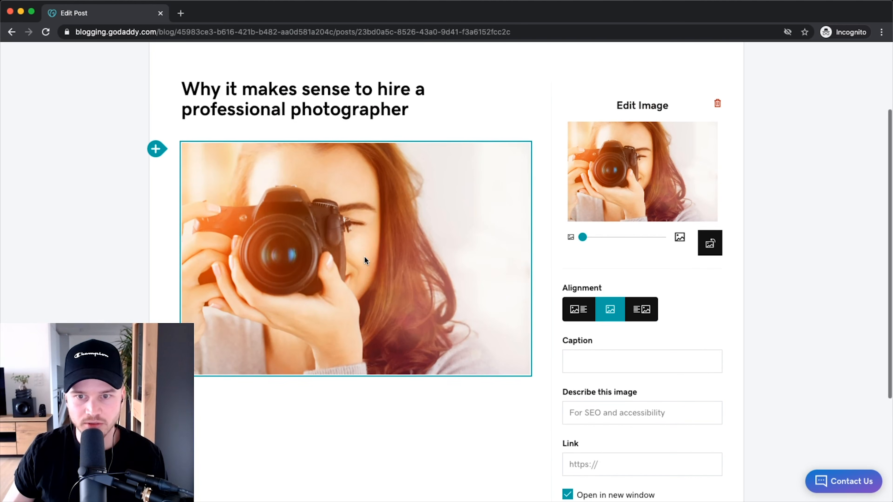
pyautogui.scroll(-2, 319, 397)
pyautogui.click(330, 389)
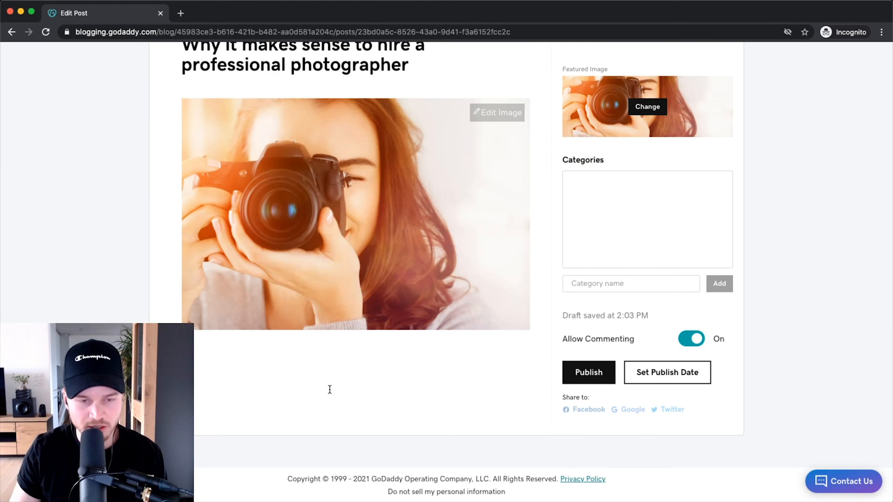
pyautogui.write('tehre')
pyautogui.scroll(5, 190, 376)
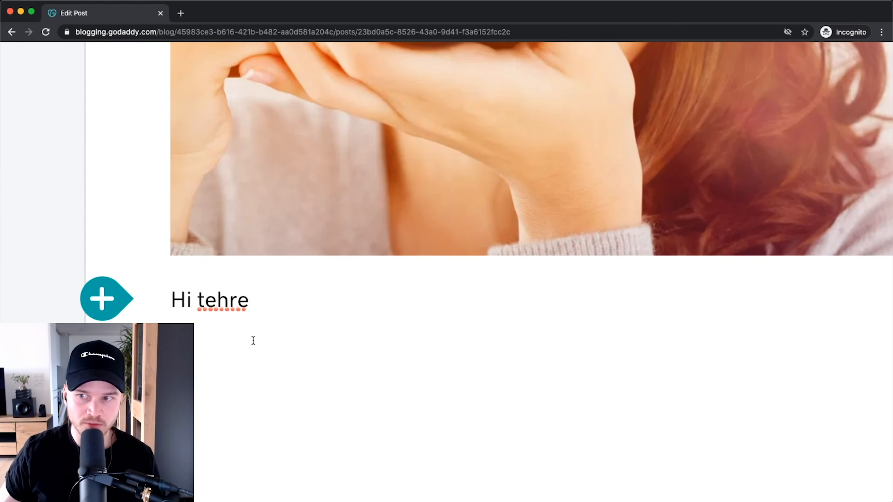
pyautogui.scroll(-5, 433, 312)
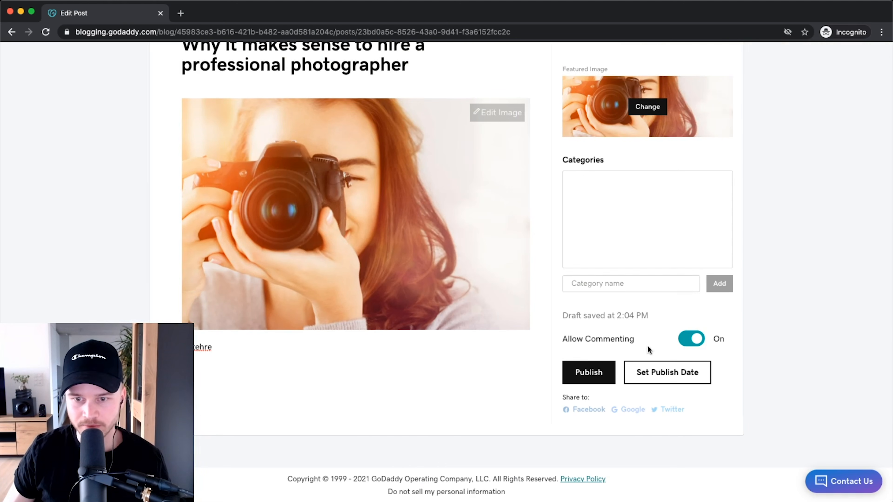
# Publish the blog post and open the Blog page in the website editor.
pyautogui.click(597, 379)
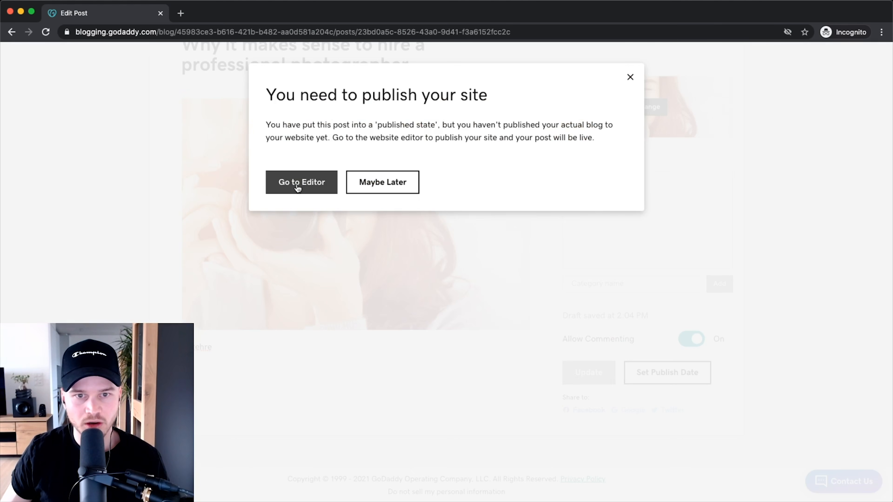
pyautogui.click(306, 184)
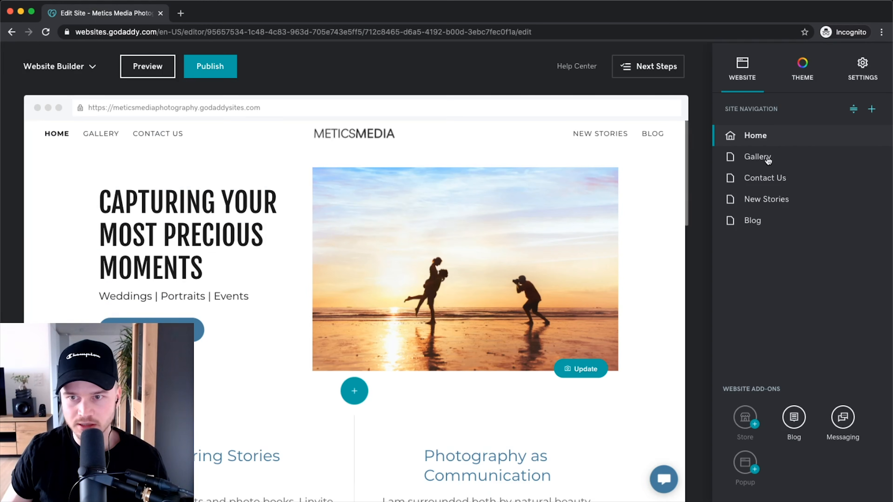
pyautogui.click(753, 220)
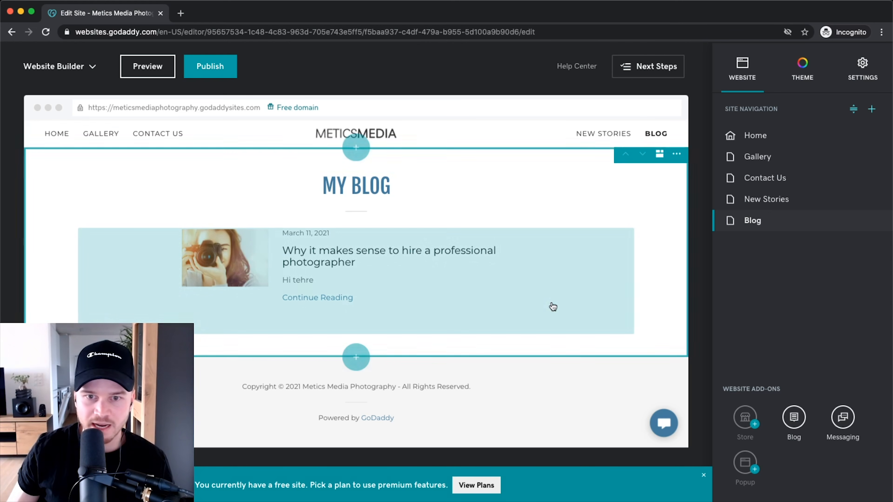
# Change the My Blog section's layout to the 2 column list.
pyautogui.click(663, 269)
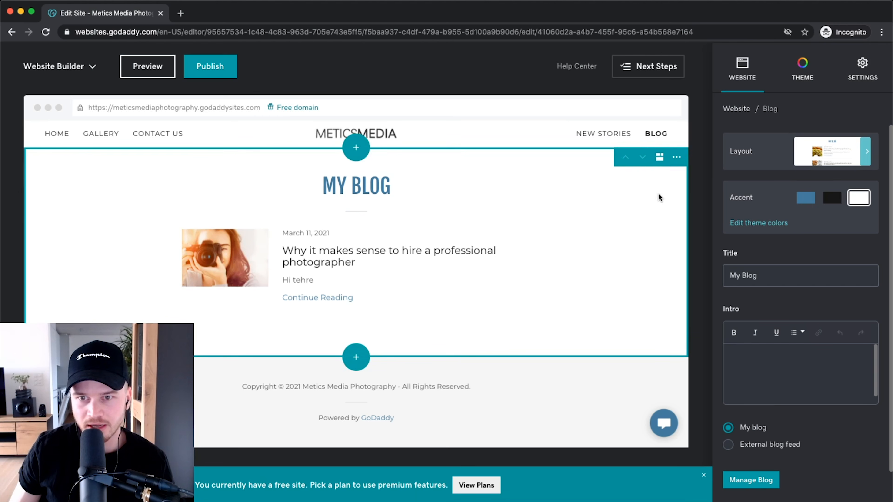
pyautogui.click(843, 153)
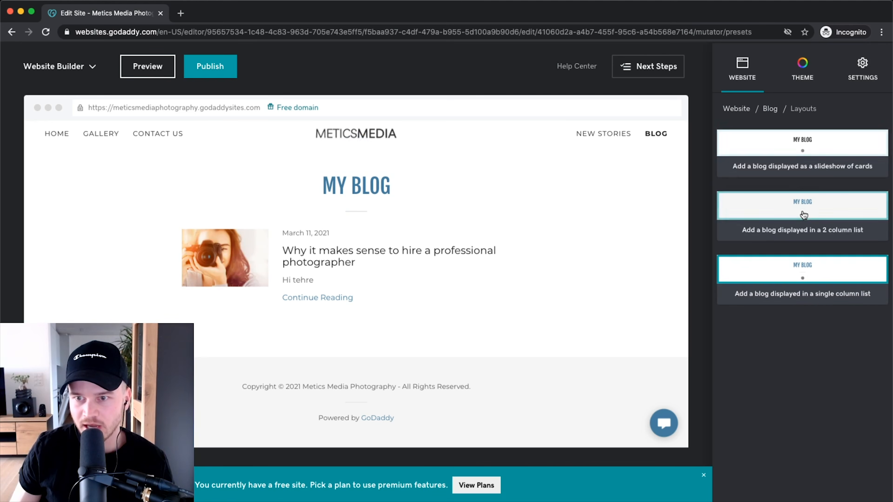
pyautogui.click(798, 268)
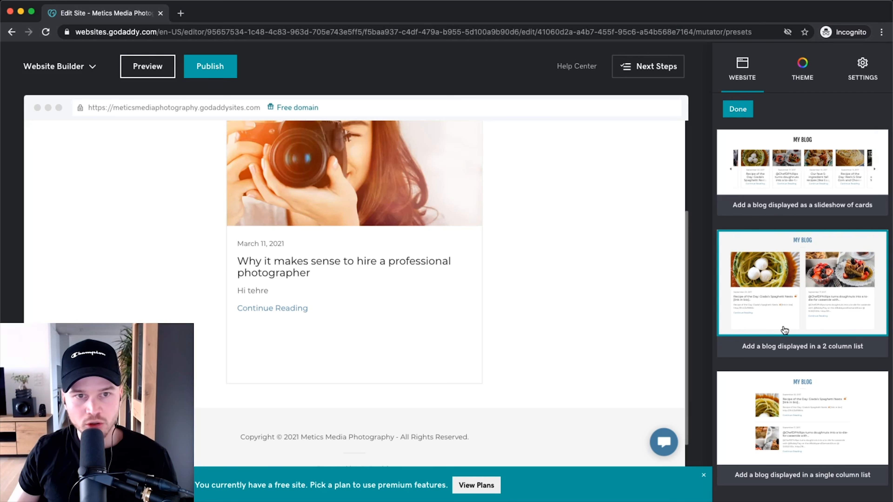
pyautogui.click(737, 109)
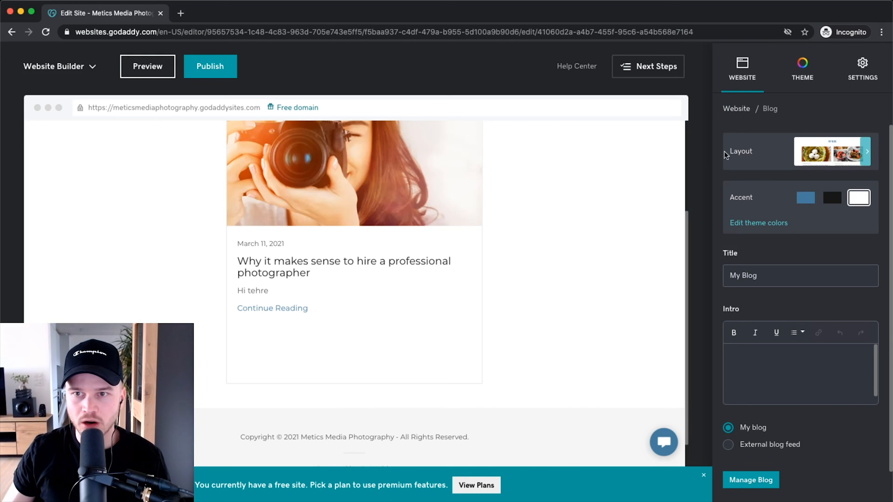
pyautogui.click(738, 109)
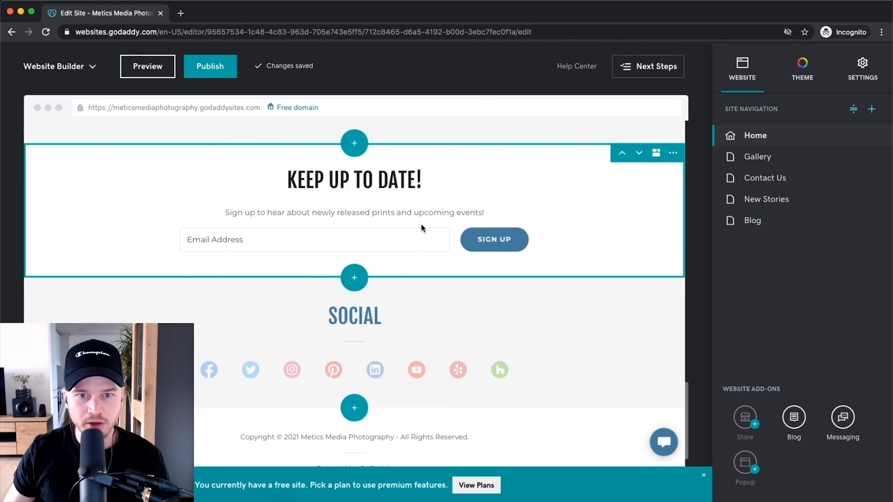
# Link the Home page's Social section to facebook.com/meticsmedia for Facebook and twitter.com/meticsmedia for Twitter.
pyautogui.scroll(3, 430, 256)
pyautogui.scroll(-2, 429, 259)
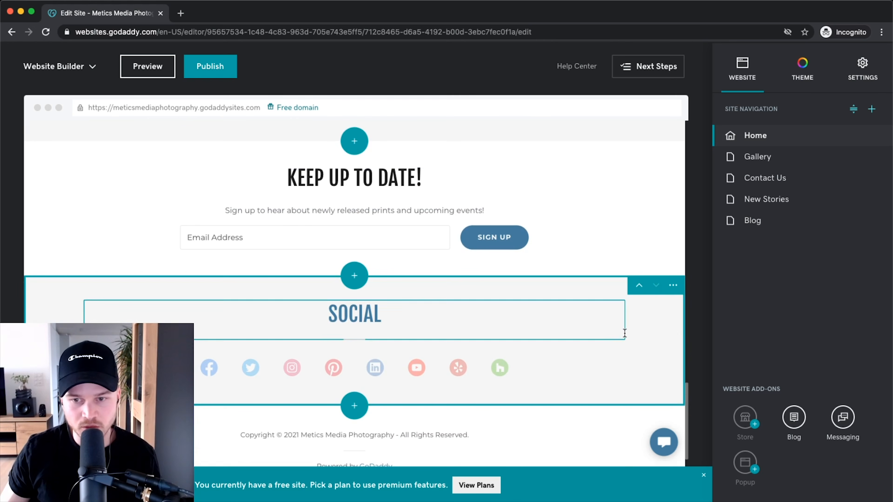
pyautogui.click(634, 329)
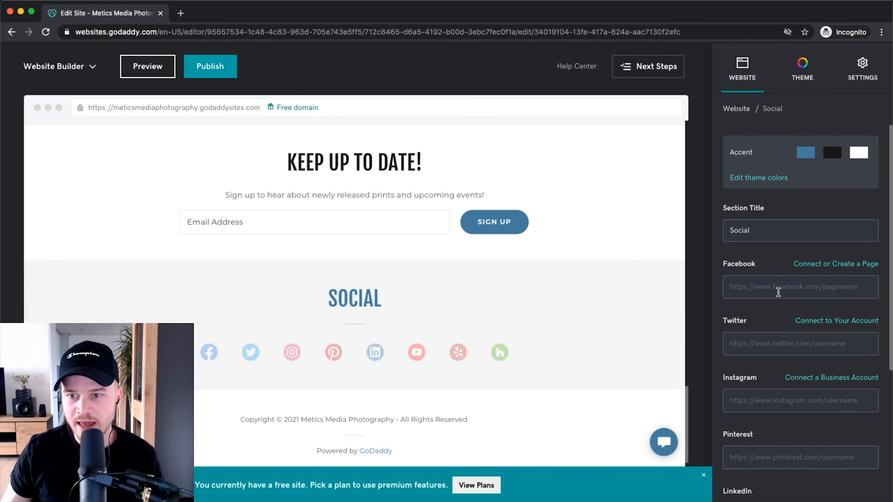
pyautogui.scroll(-2, 781, 293)
pyautogui.click(765, 254)
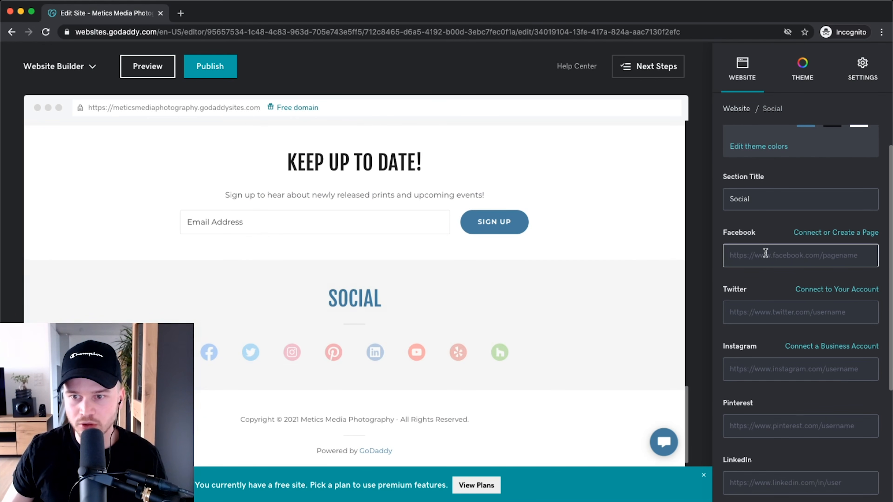
pyautogui.write('facebook.com/me')
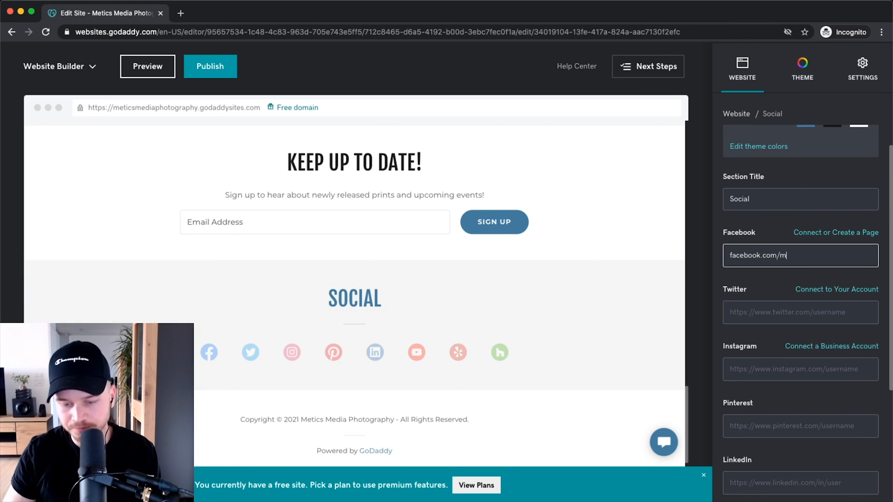
pyautogui.press('BackSpace')
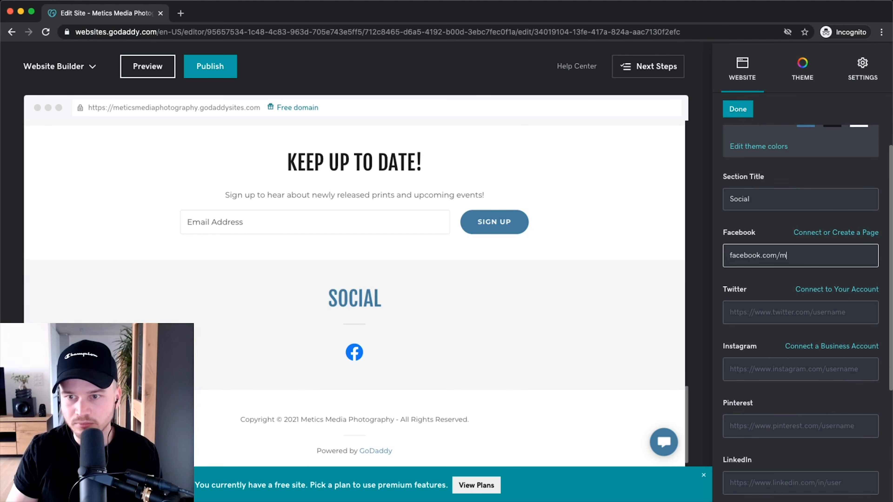
pyautogui.write('meticsmedia')
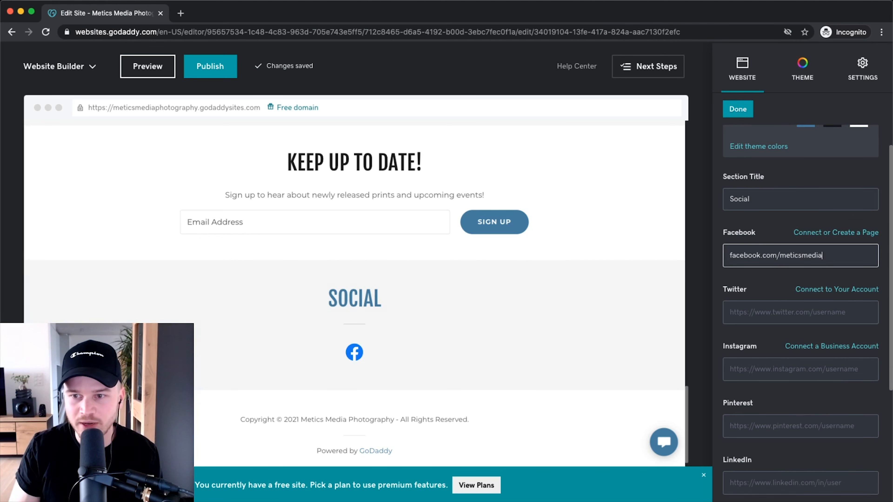
pyautogui.click(765, 313)
pyautogui.write('twitter.com/meticsmedia')
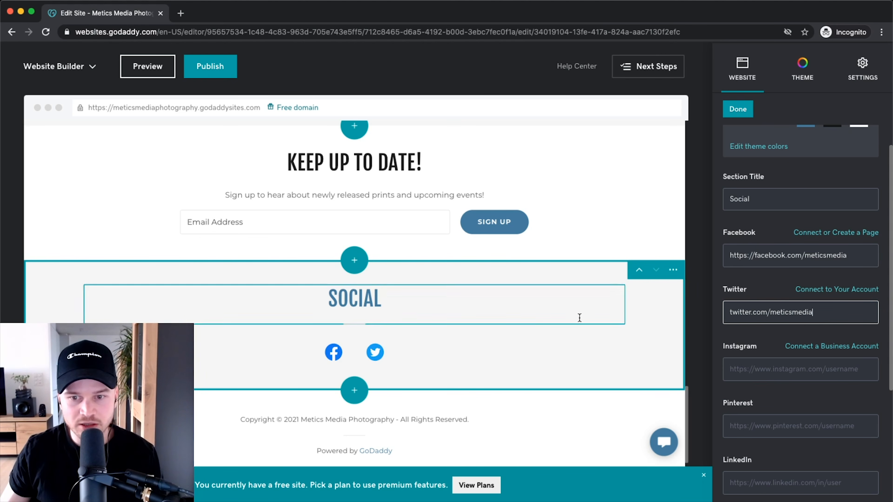
# Switch the footer to the second layout, with the copyright text and footer note side by side on one line.
pyautogui.click(584, 440)
pyautogui.click(612, 452)
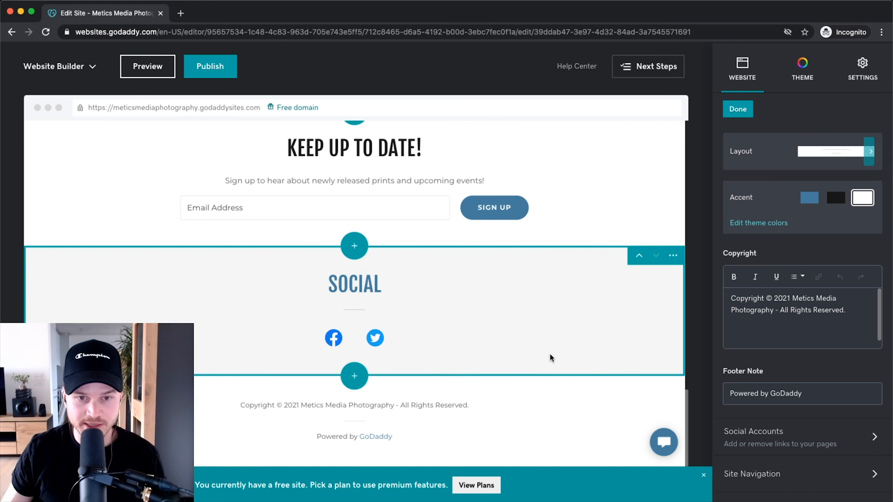
pyautogui.scroll(20, 436, 178)
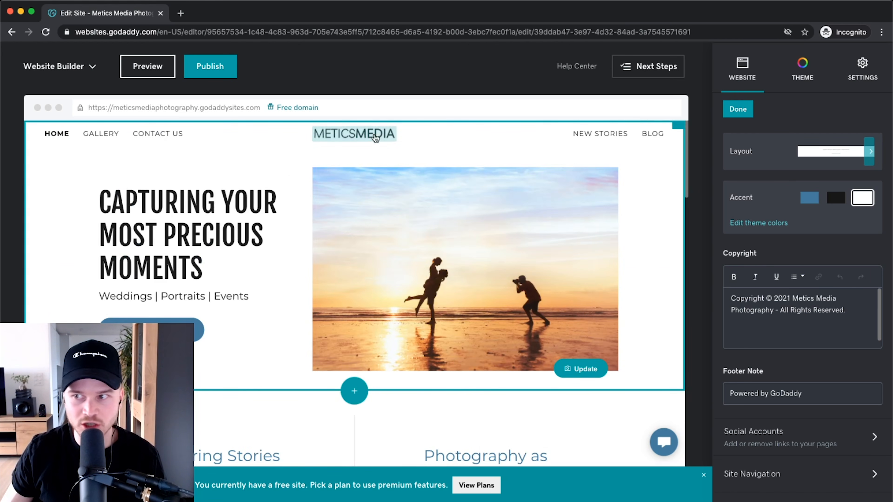
pyautogui.scroll(-10, 464, 317)
pyautogui.scroll(-5, 477, 459)
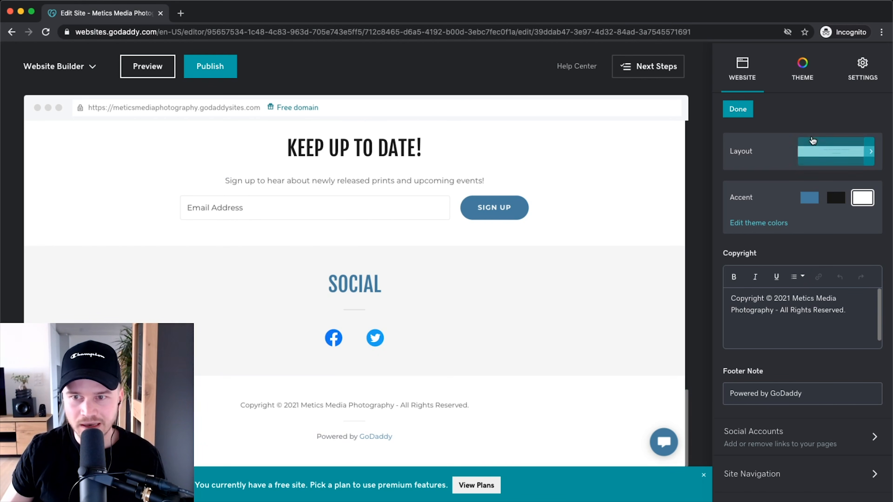
pyautogui.click(836, 151)
pyautogui.click(799, 196)
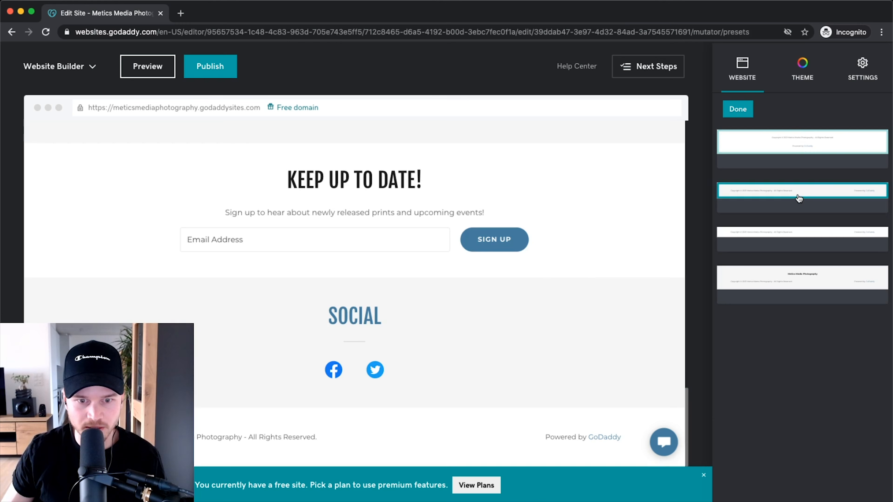
pyautogui.click(741, 114)
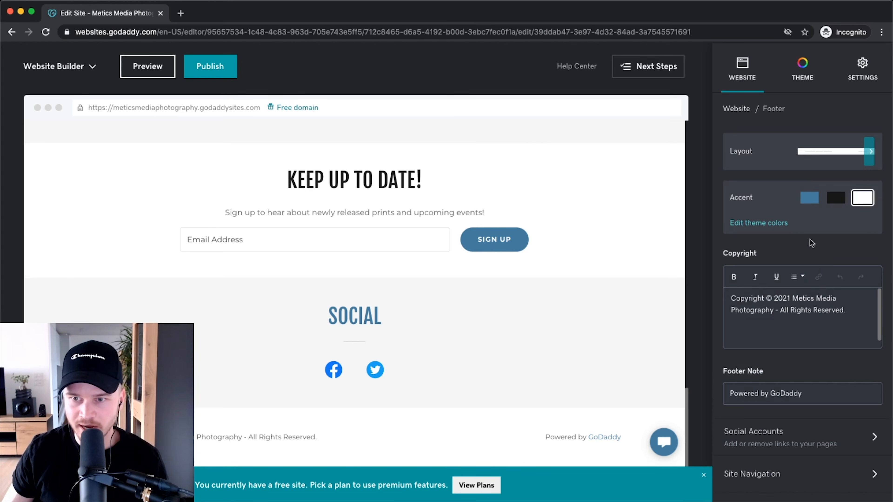
# Delete the "Powered by GoDaddy" footer note.
pyautogui.scroll(-1, 781, 342)
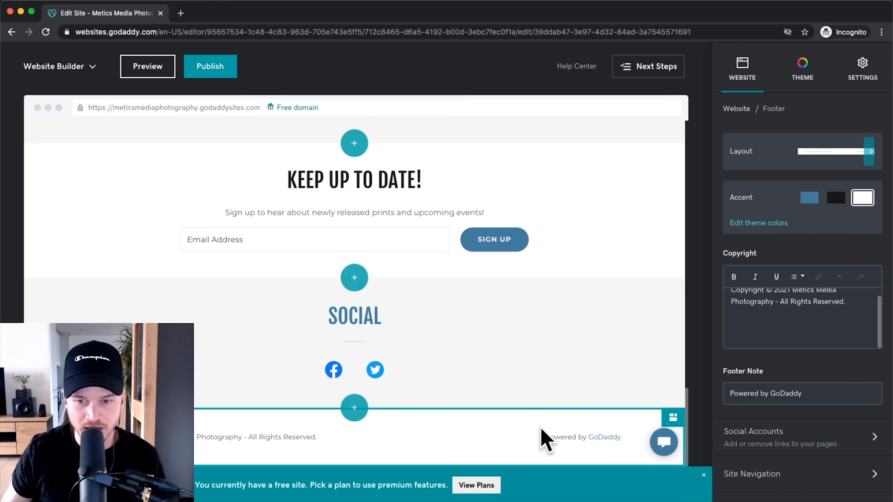
pyautogui.click(792, 473)
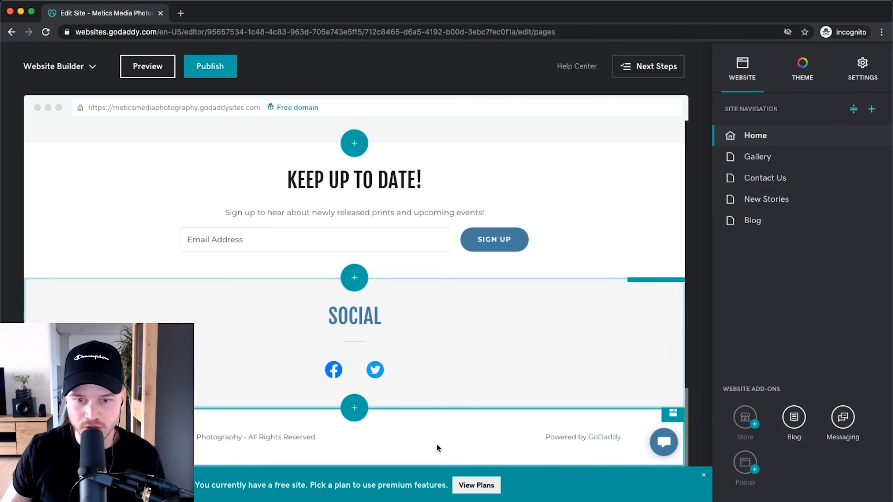
pyautogui.click(455, 447)
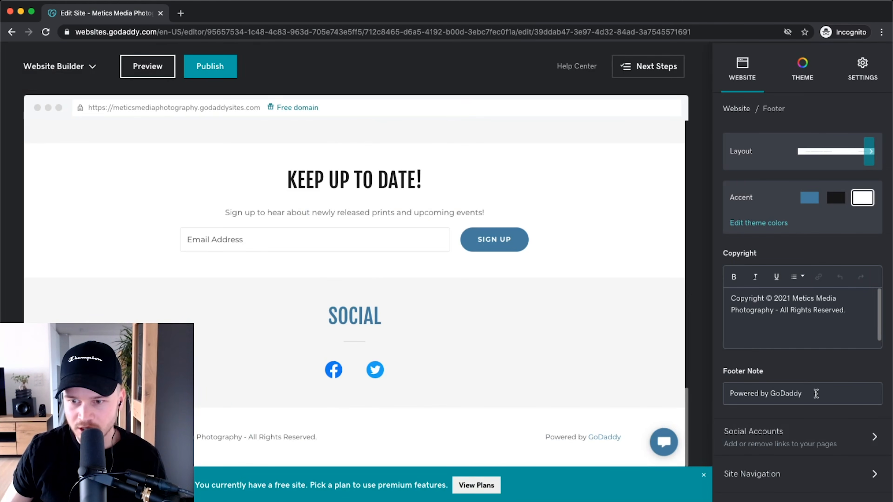
pyautogui.tripleClick(816, 393)
pyautogui.press('BackSpace')
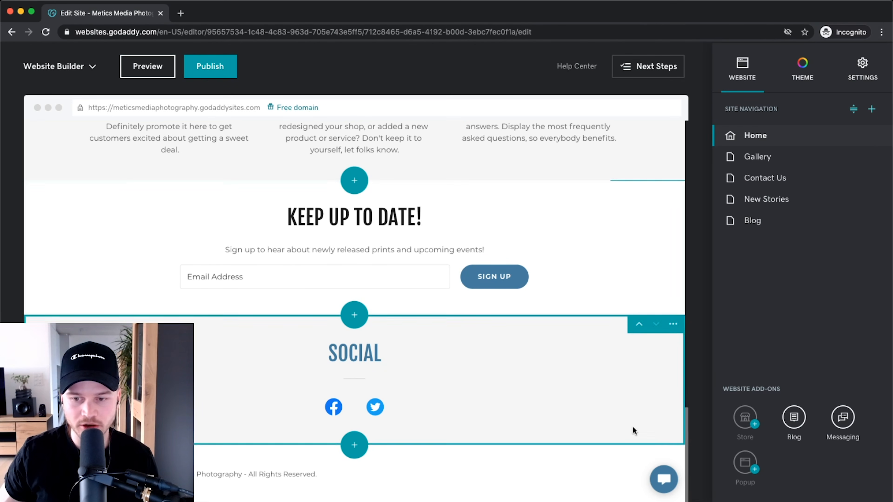
# Preview the site and examine the contact form that the chat widget opens.
pyautogui.keyDown('ctrl'); pyautogui.scroll(5, 663, 487); pyautogui.keyUp('ctrl')
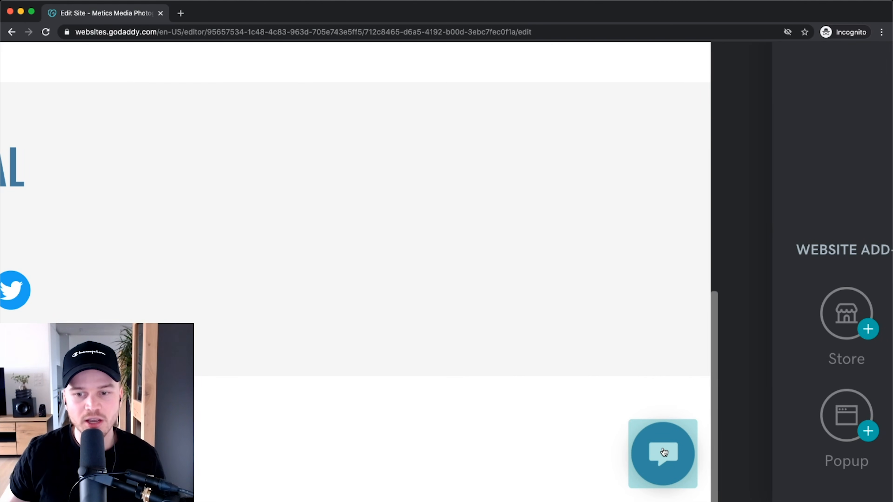
pyautogui.keyDown('ctrl'); pyautogui.scroll(-5, 663, 451); pyautogui.keyUp('ctrl')
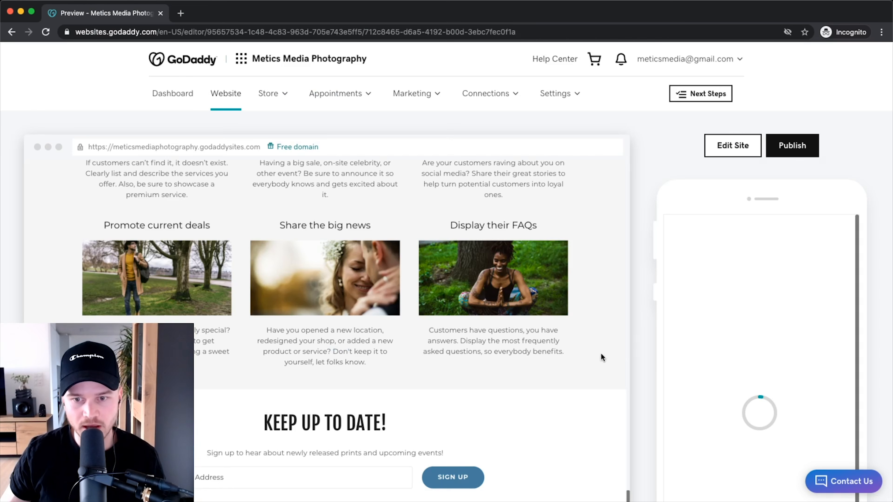
pyautogui.scroll(-5, 557, 369)
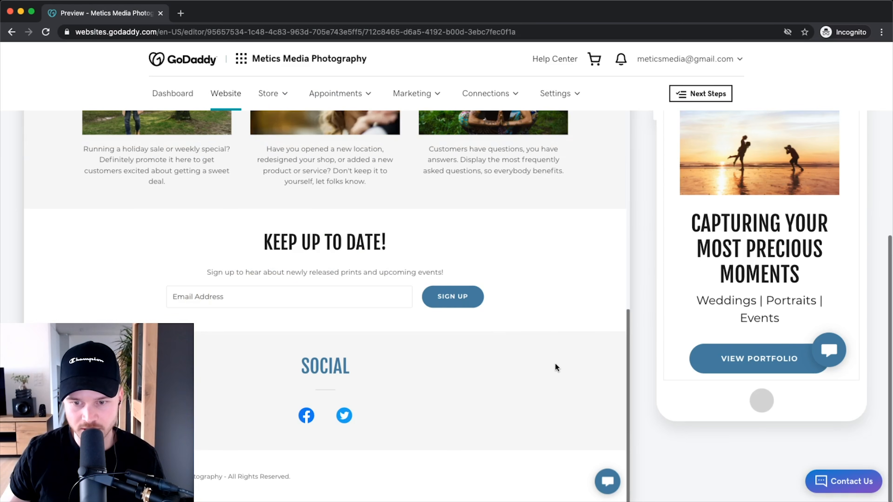
pyautogui.click(607, 487)
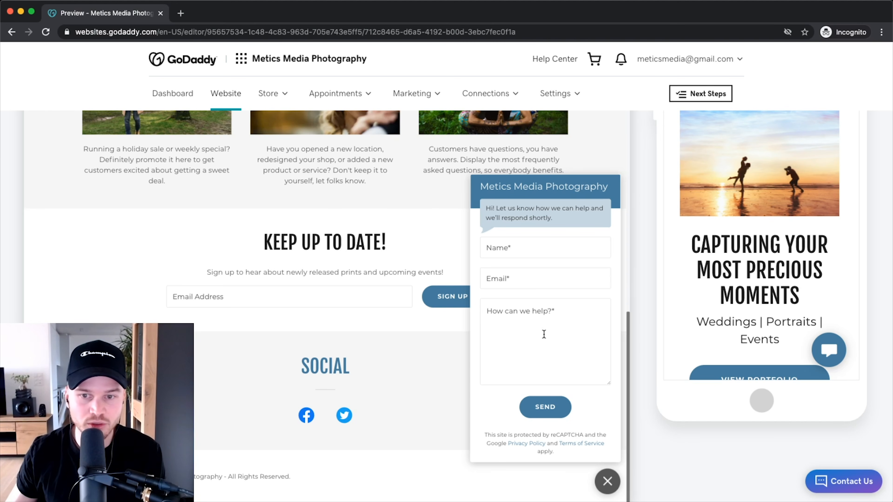
pyautogui.click(607, 481)
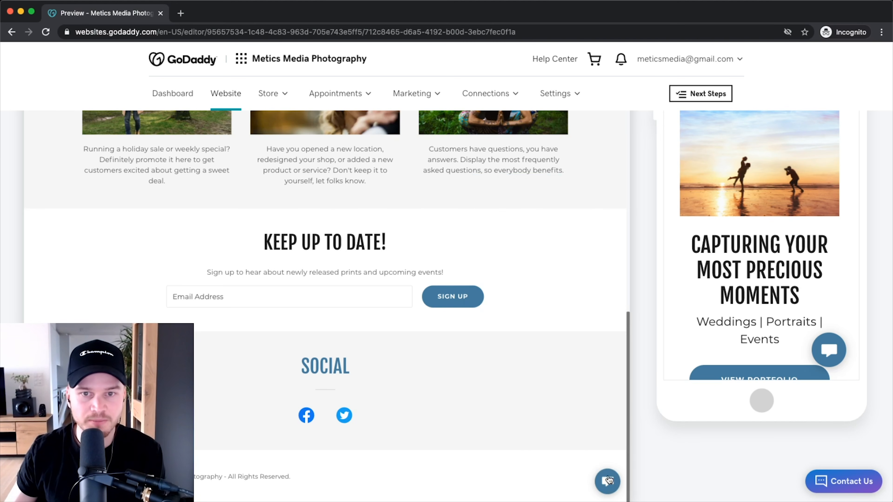
# Return to editing the site and open the messaging settings of the chat widget on the Home page.
pyautogui.click(217, 94)
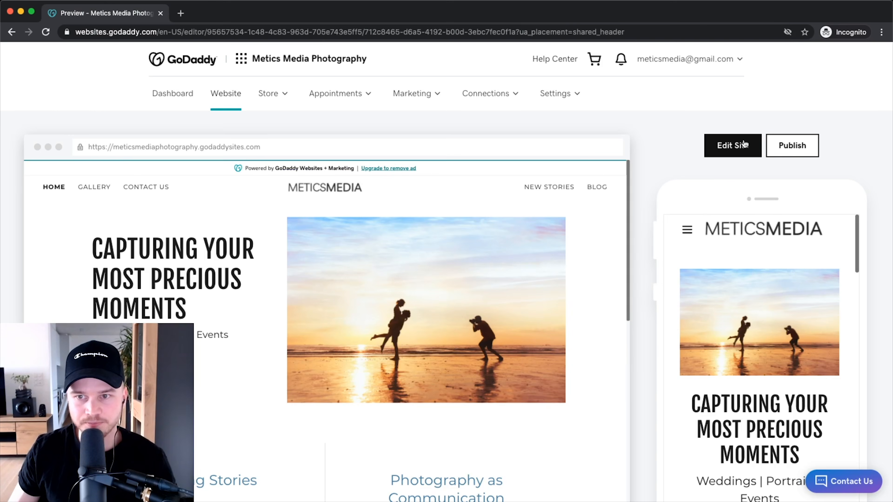
pyautogui.click(744, 144)
pyautogui.scroll(-10, 626, 426)
pyautogui.scroll(-5, 681, 433)
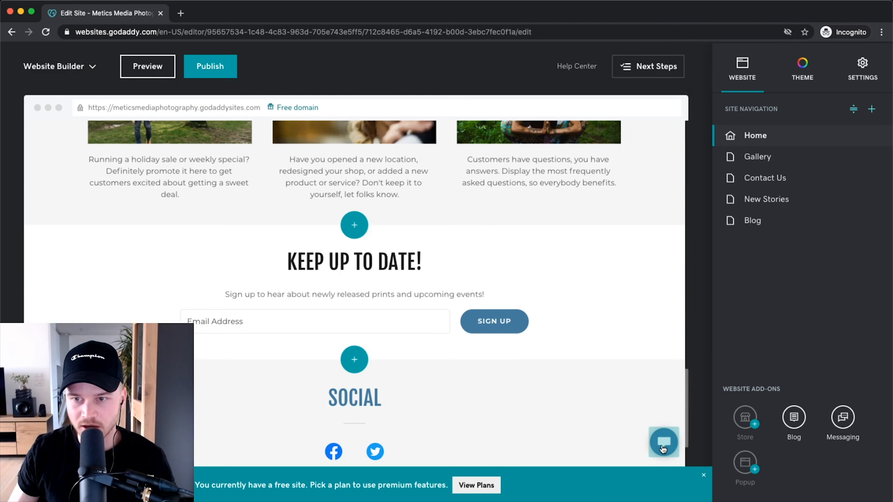
pyautogui.click(663, 442)
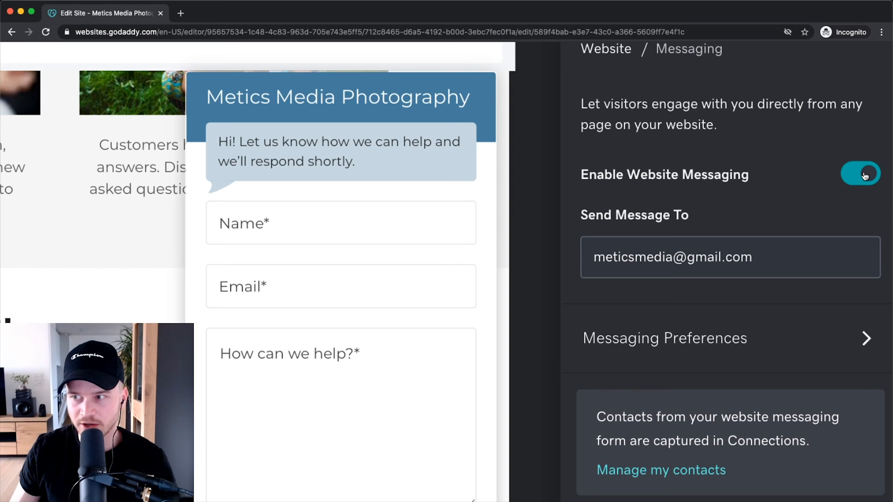
# Switch website messaging off and back on, dismissing the plan upgrade banner.
pyautogui.click(872, 177)
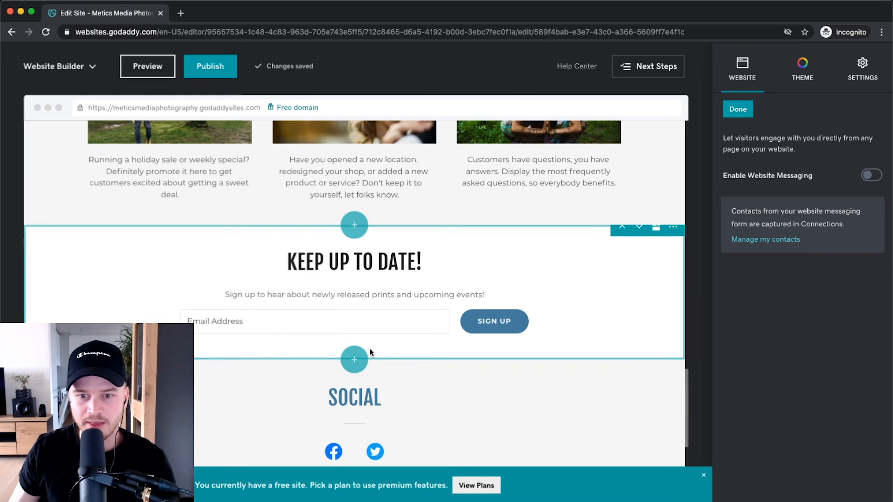
pyautogui.click(703, 474)
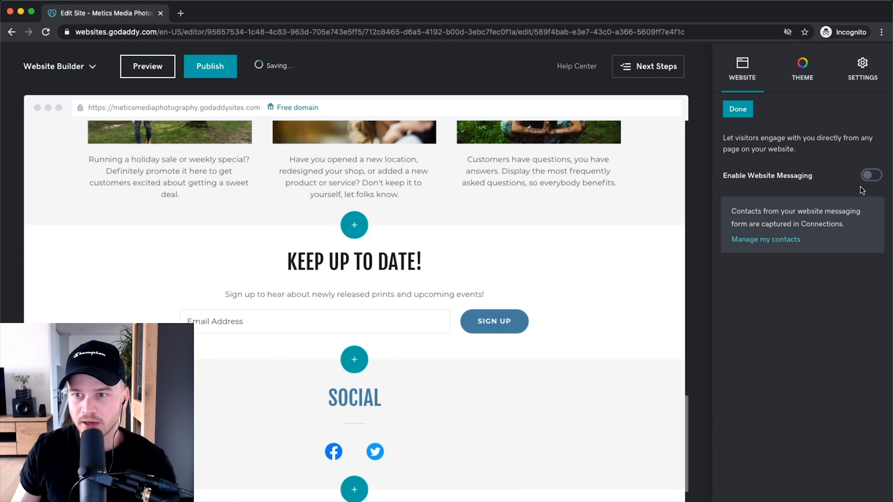
pyautogui.click(873, 176)
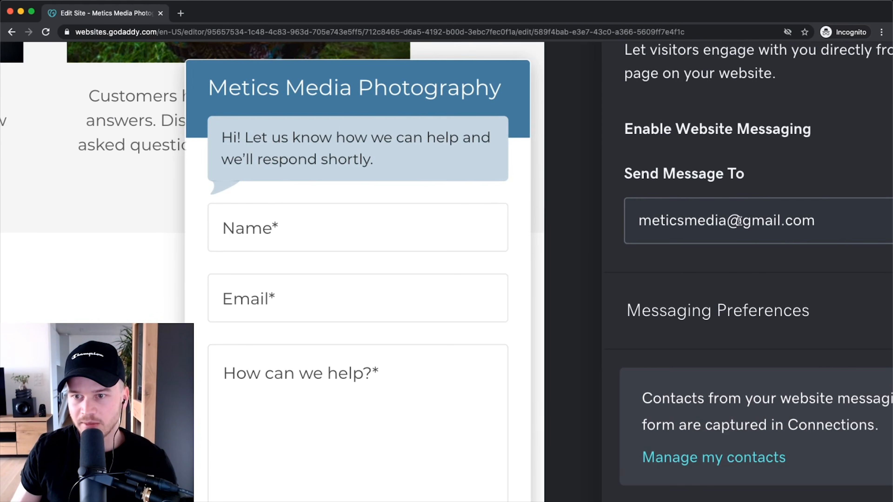
# Examine the messaging recipient's e-mail field and the welcome and thank-you texts in the messaging preferences.
pyautogui.tripleClick(740, 221)
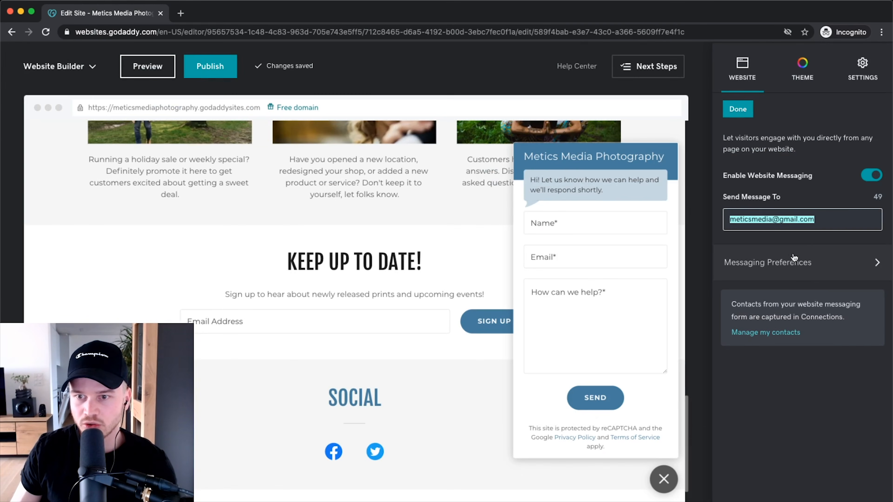
pyautogui.click(769, 310)
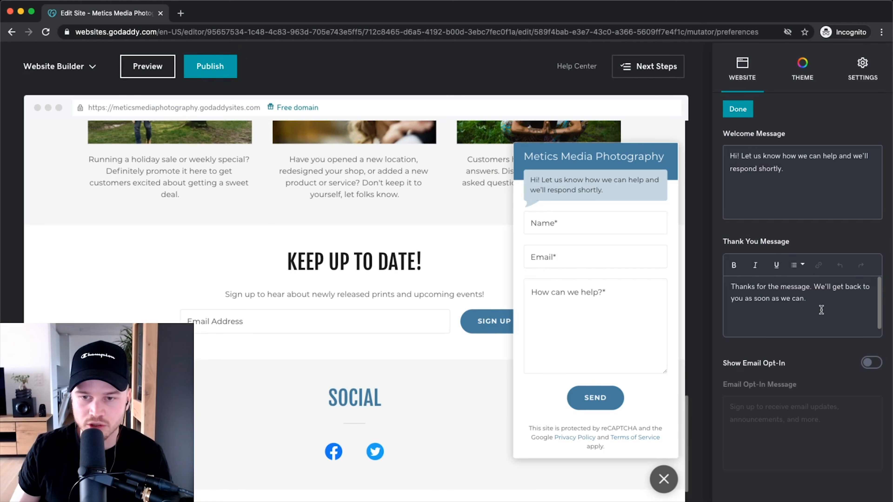
pyautogui.click(657, 390)
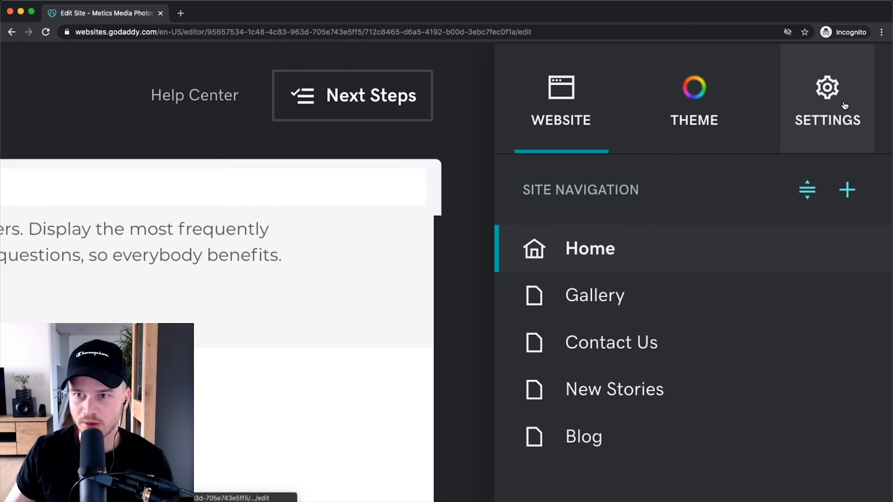
# Open the site's Basic Information settings and review the site name, business category and email fields.
pyautogui.click(863, 75)
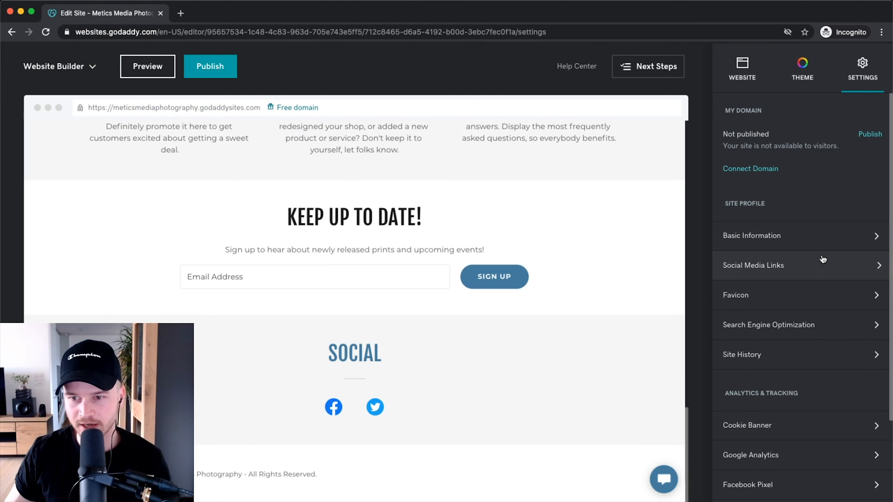
pyautogui.scroll(-3, 822, 228)
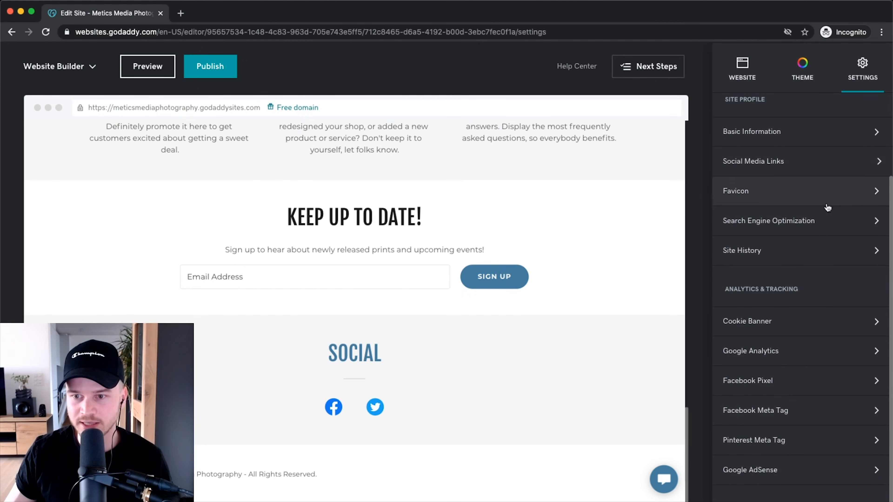
pyautogui.scroll(3, 828, 288)
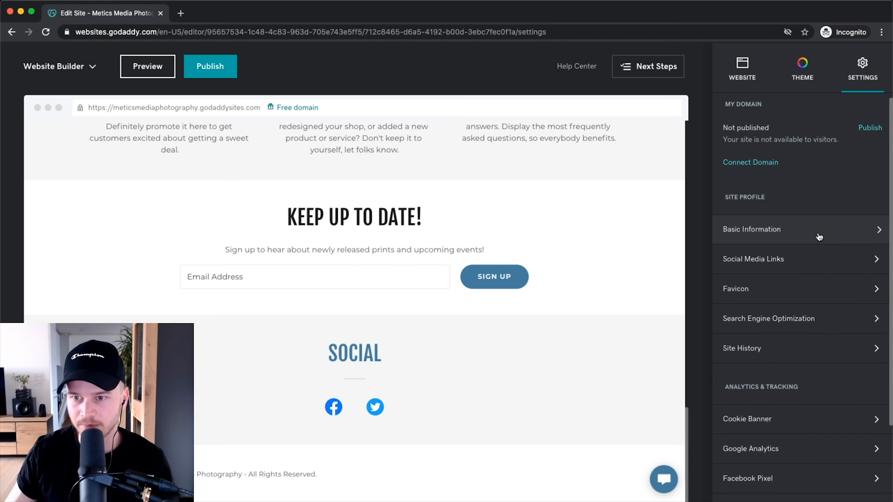
pyautogui.click(826, 233)
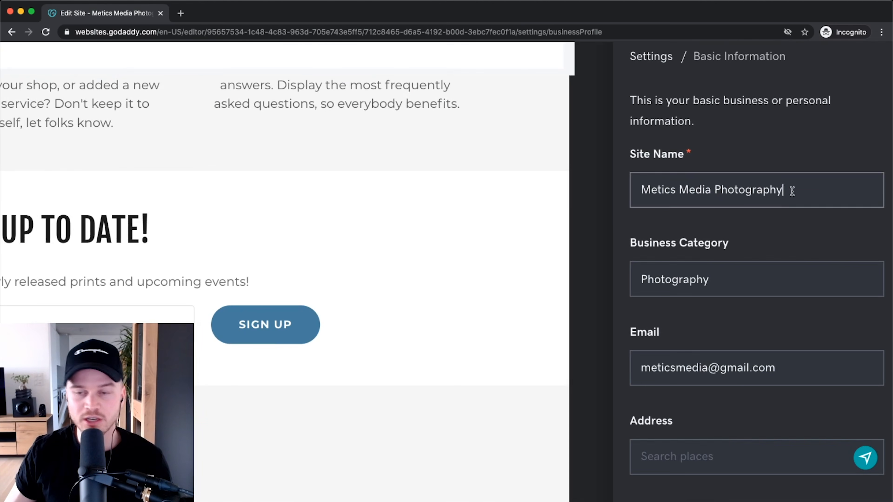
pyautogui.moveTo(827, 194); pyautogui.dragTo(721, 195)
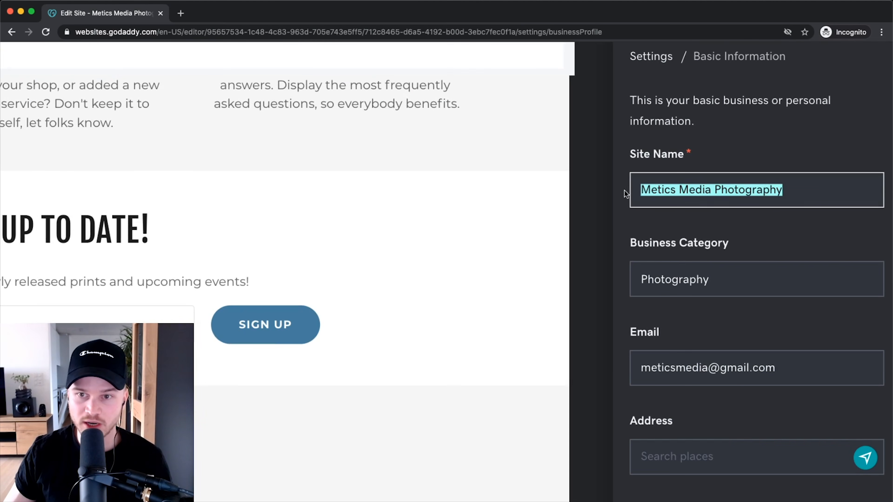
pyautogui.click(722, 279)
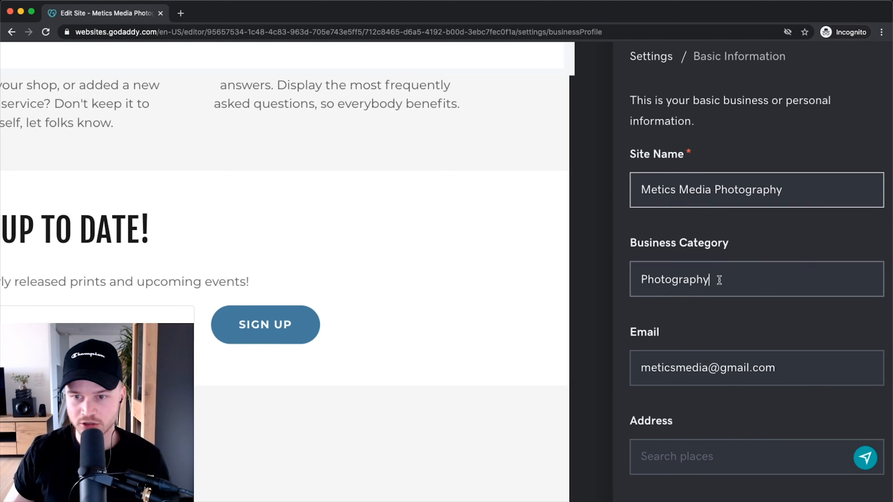
pyautogui.doubleClick(704, 276)
pyautogui.scroll(-4, 704, 271)
pyautogui.click(712, 225)
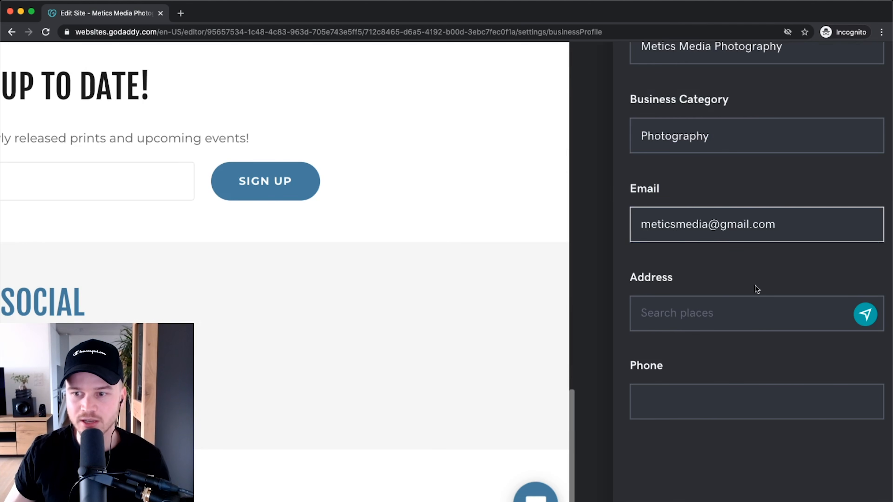
# Block the browser's location request for the business address field and close the Basic Information settings.
pyautogui.click(718, 314)
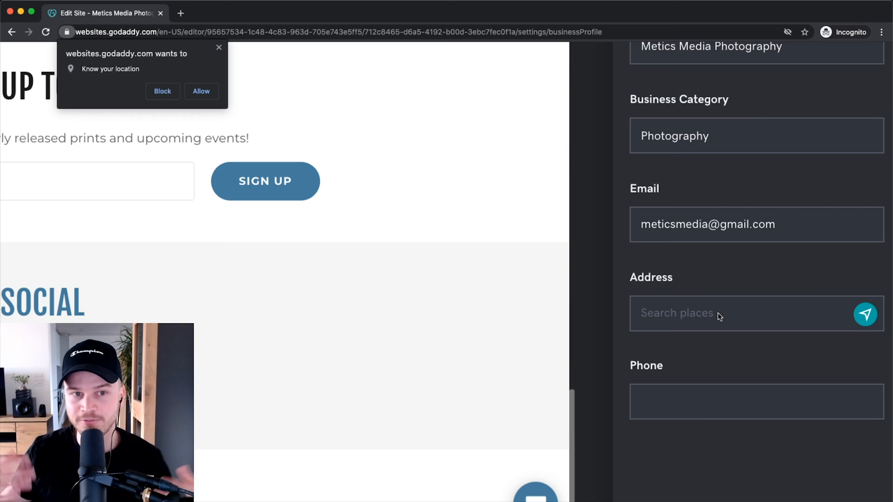
pyautogui.click(219, 48)
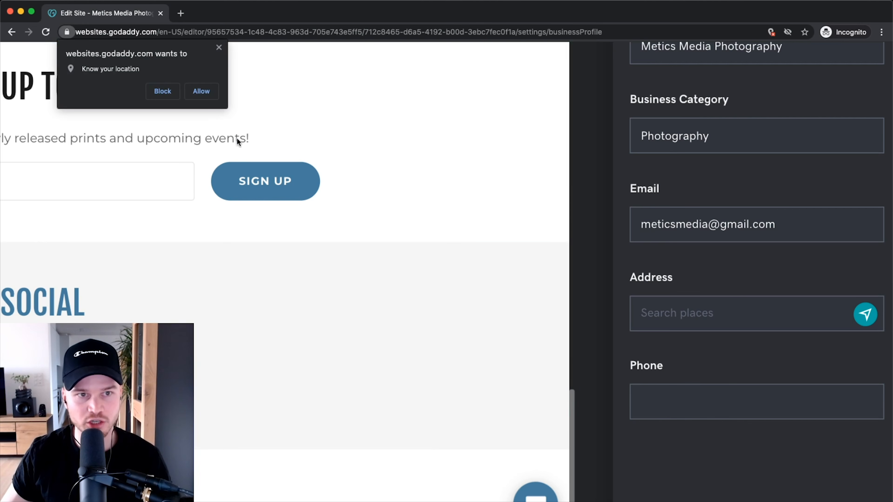
pyautogui.click(162, 91)
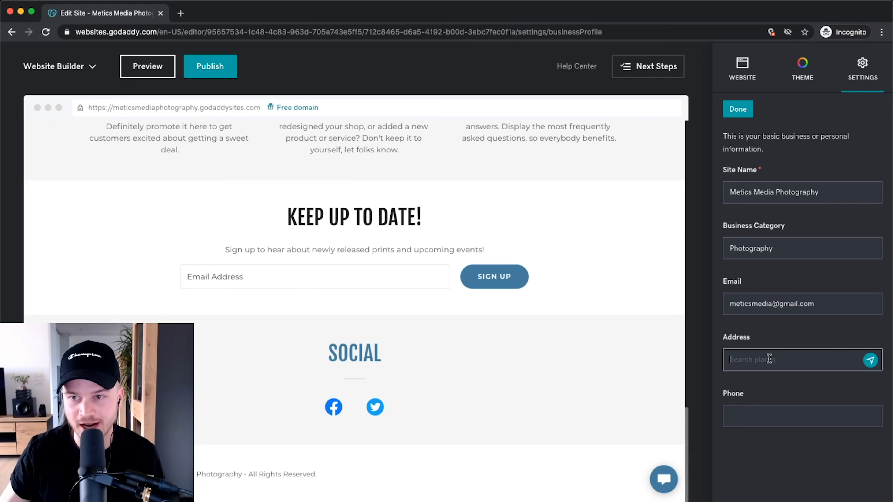
pyautogui.click(745, 115)
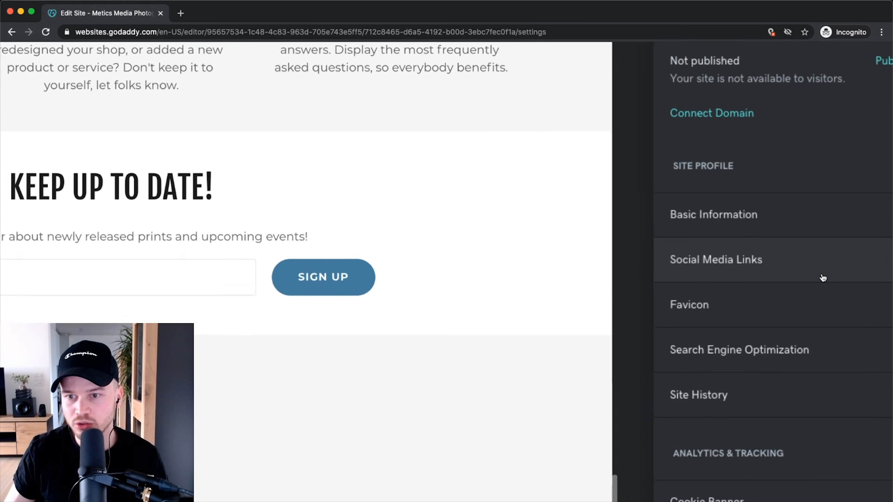
pyautogui.click(823, 277)
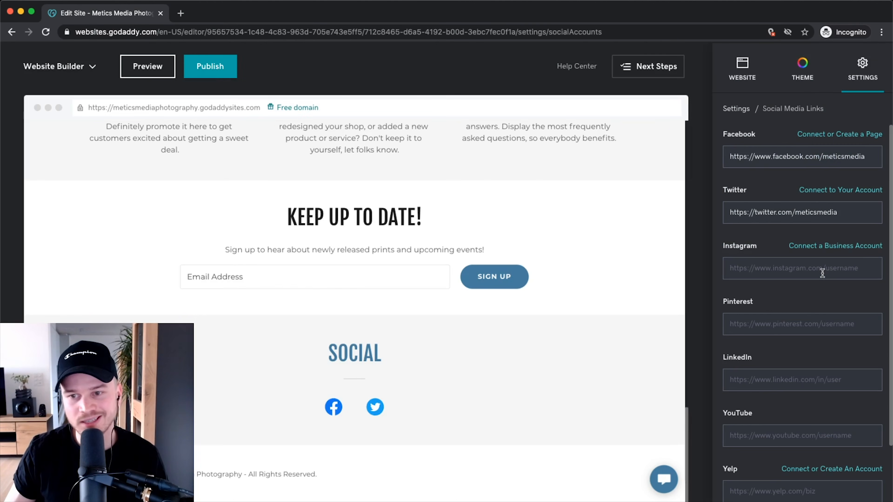
pyautogui.click(763, 274)
pyautogui.write('meticsmedia')
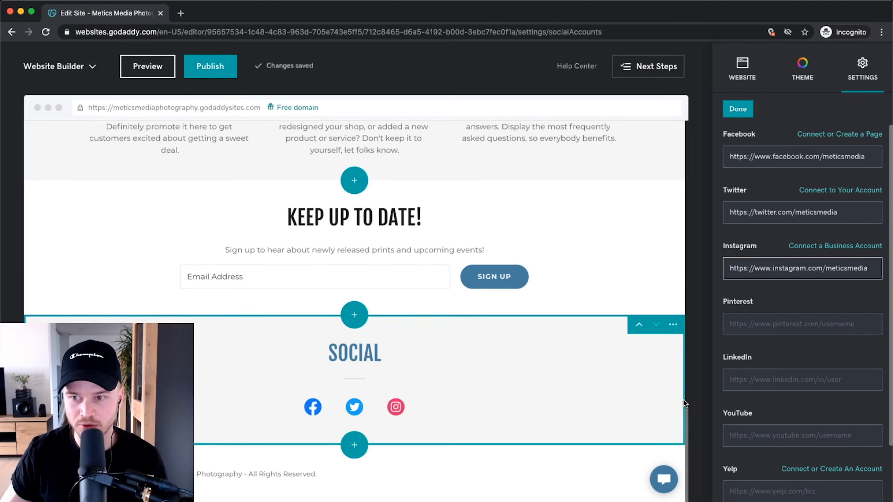
pyautogui.click(738, 109)
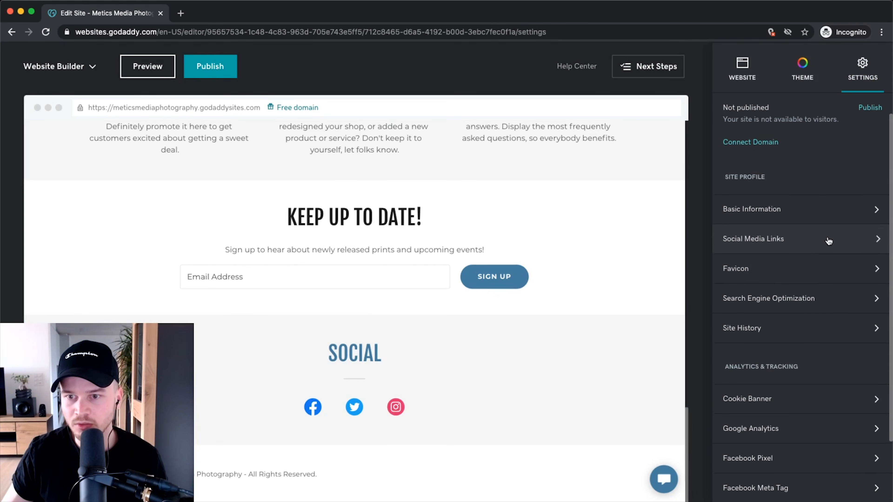
# Upload M.png from the GoDaddy Tutorial folder as the site's favicon.
pyautogui.click(812, 254)
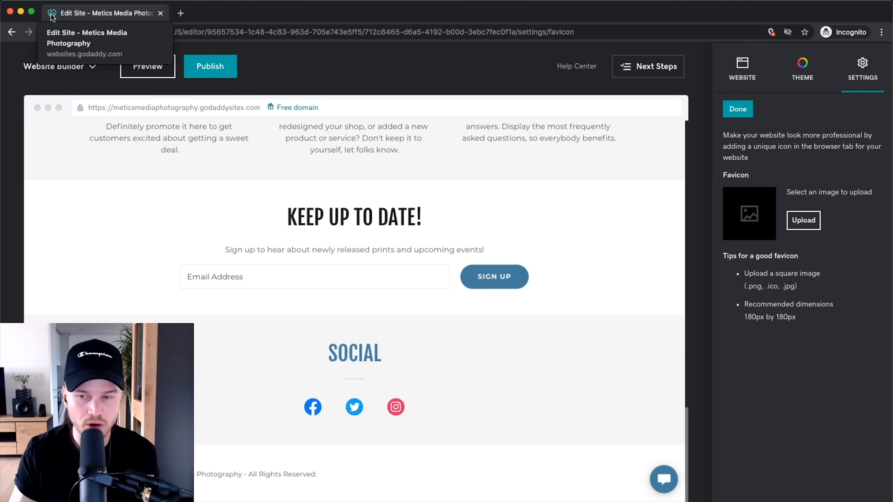
pyautogui.click(803, 221)
pyautogui.click(187, 87)
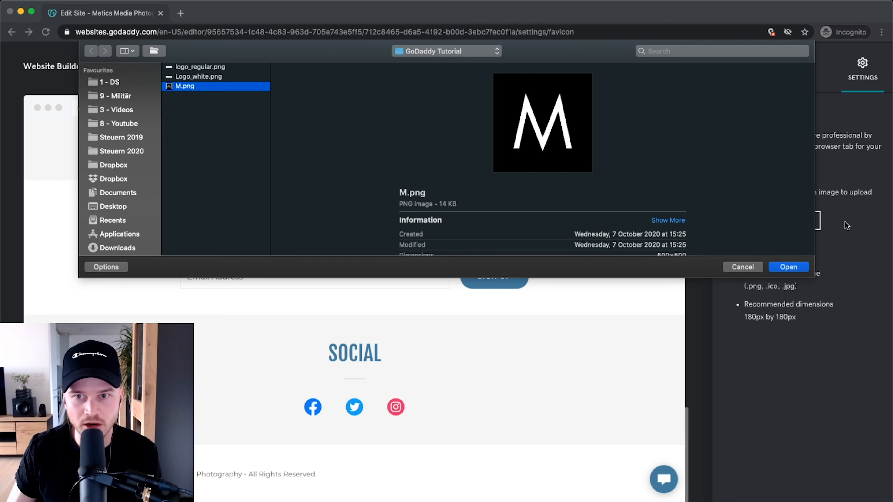
pyautogui.click(788, 267)
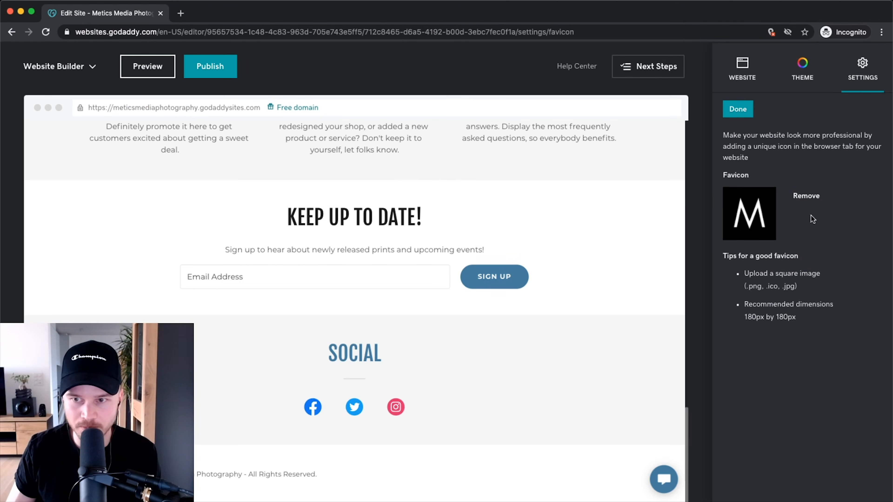
pyautogui.click(738, 110)
# Examine the Home page's headline and description fields in the search engine optimization settings.
pyautogui.scroll(-3, 795, 243)
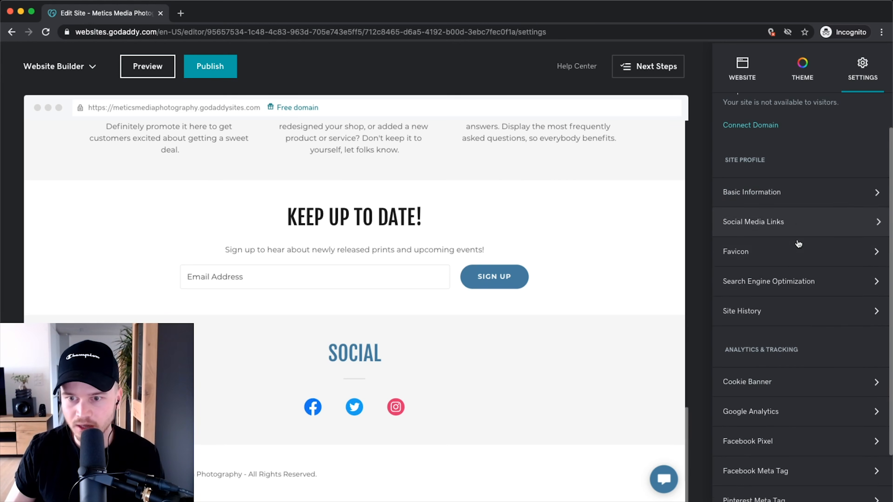
pyautogui.click(819, 287)
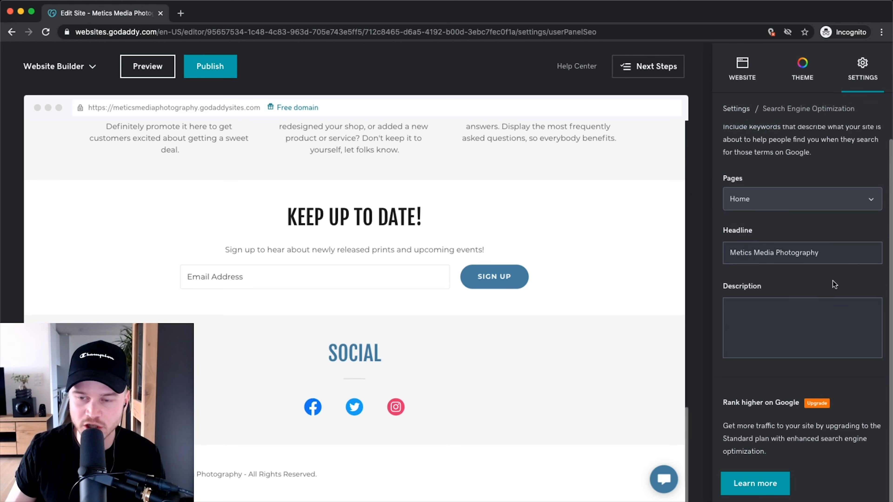
pyautogui.click(796, 307)
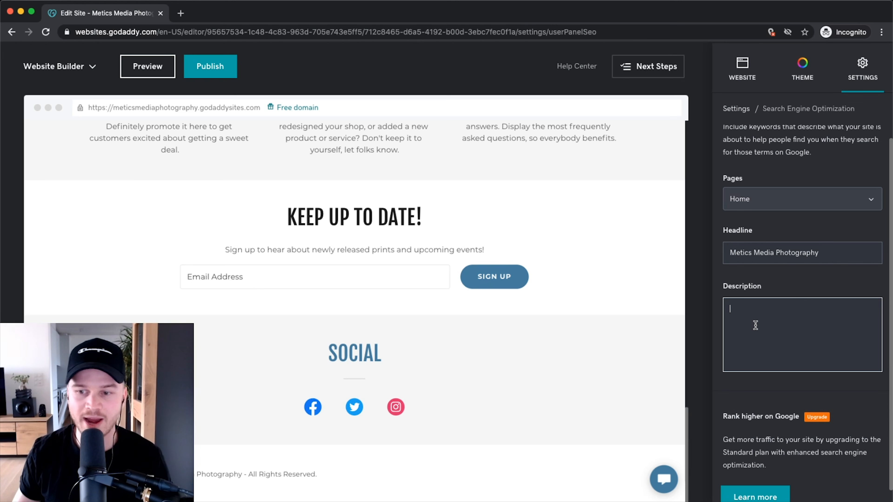
pyautogui.click(755, 325)
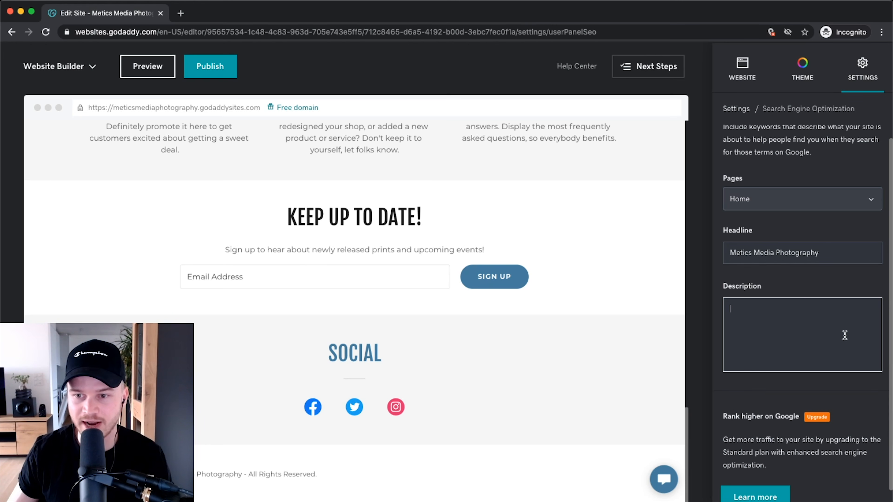
pyautogui.scroll(-1, 808, 331)
pyautogui.scroll(2, 757, 325)
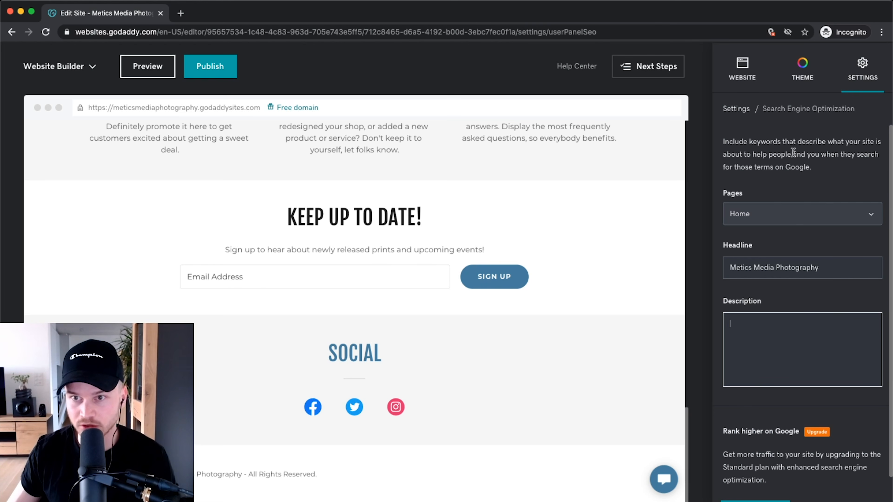
pyautogui.scroll(-1, 787, 197)
pyautogui.scroll(1, 809, 316)
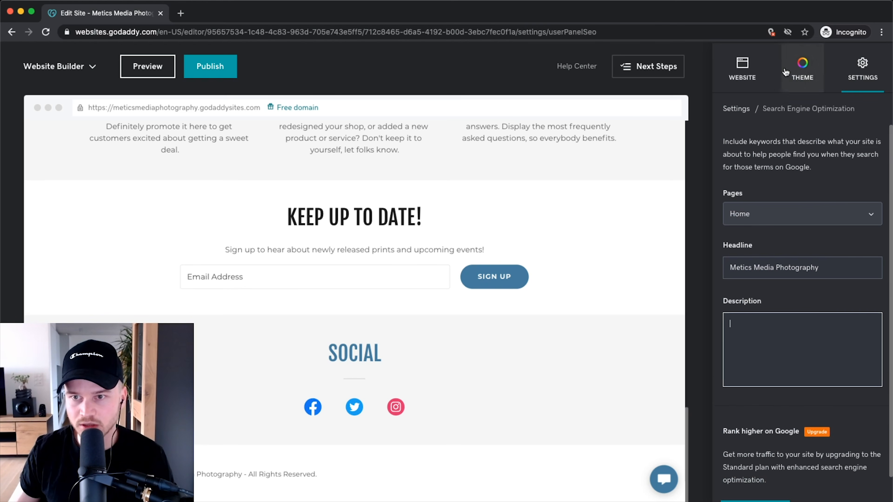
pyautogui.click(740, 108)
# Open the site history and examine the automatic backups that can be restored.
pyautogui.scroll(-2, 780, 267)
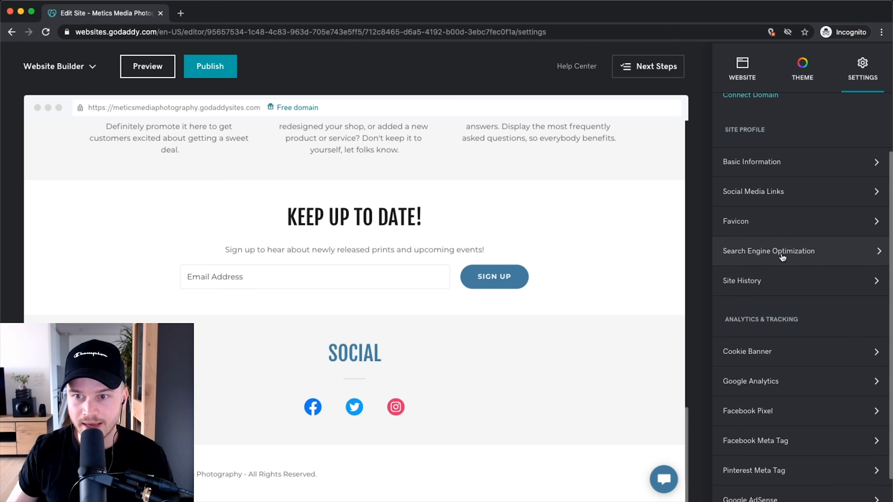
pyautogui.click(800, 280)
pyautogui.moveTo(773, 201)
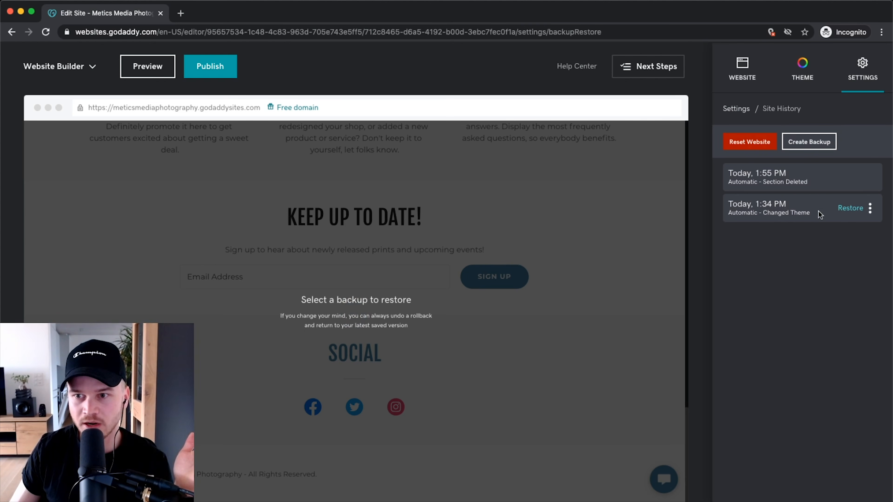
pyautogui.moveTo(822, 182)
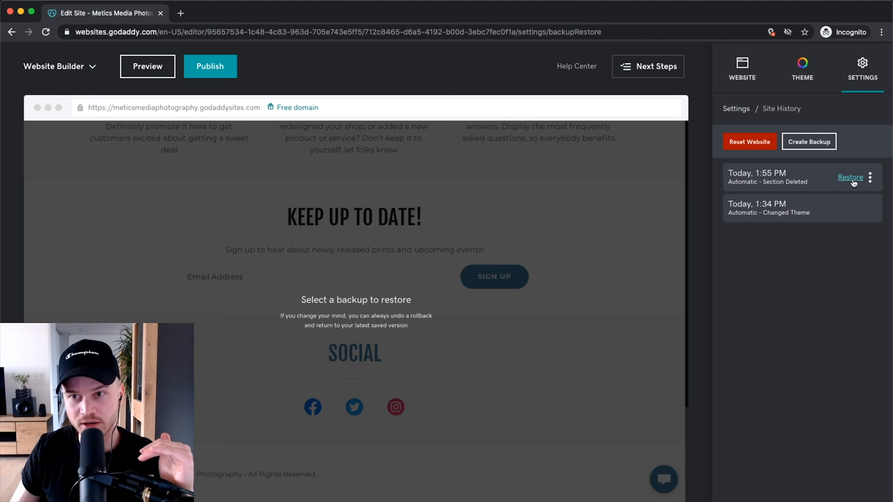
# Return to the site settings overview and examine the available analytics and tracking options.
pyautogui.click(735, 109)
pyautogui.scroll(-2, 789, 267)
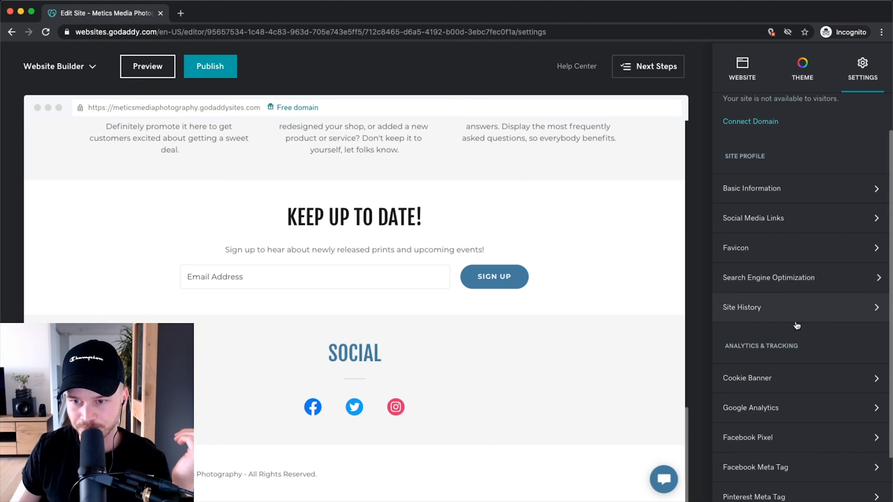
pyautogui.scroll(-2, 805, 316)
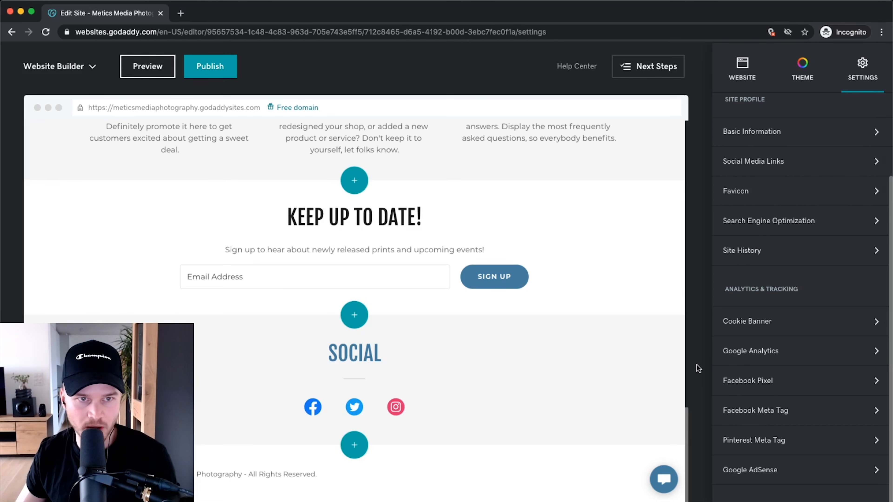
# Preview the website and check the Home and Contact Us pages in the desktop view.
pyautogui.click(135, 69)
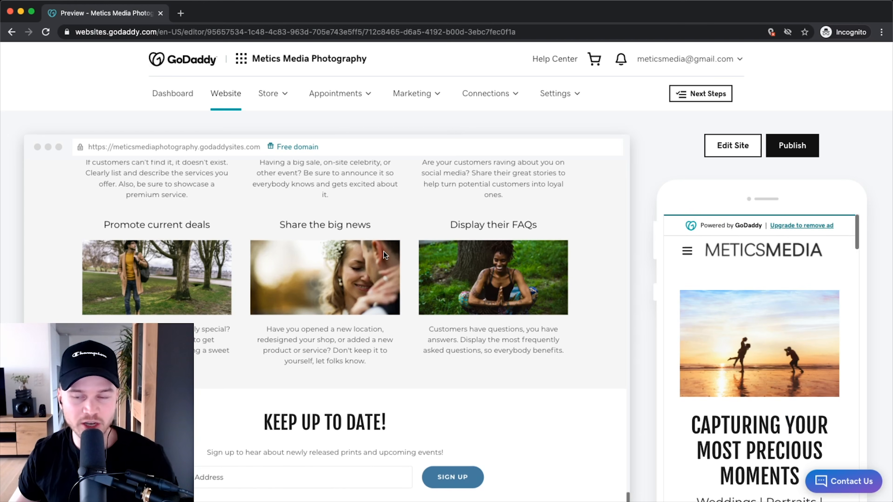
pyautogui.scroll(15, 383, 251)
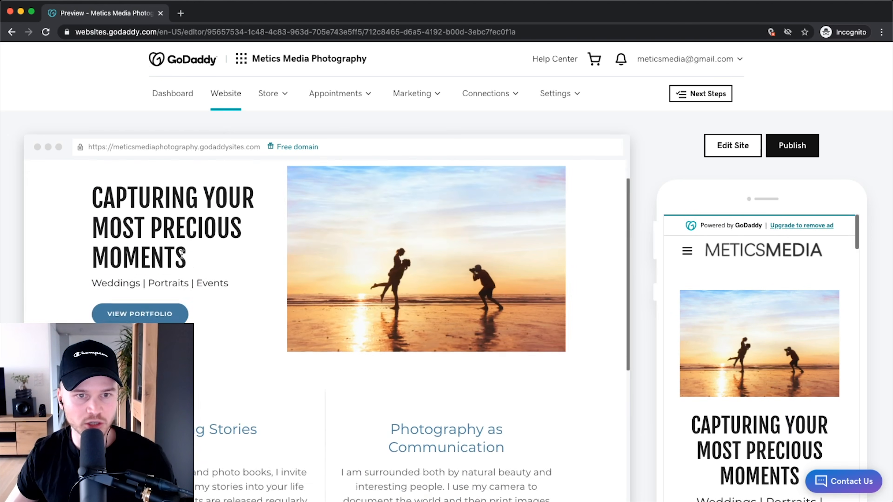
pyautogui.click(92, 188)
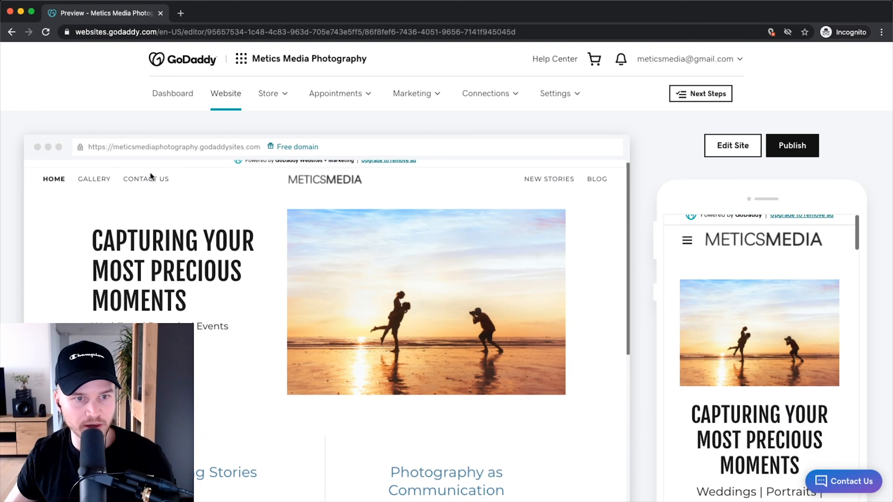
pyautogui.click(146, 185)
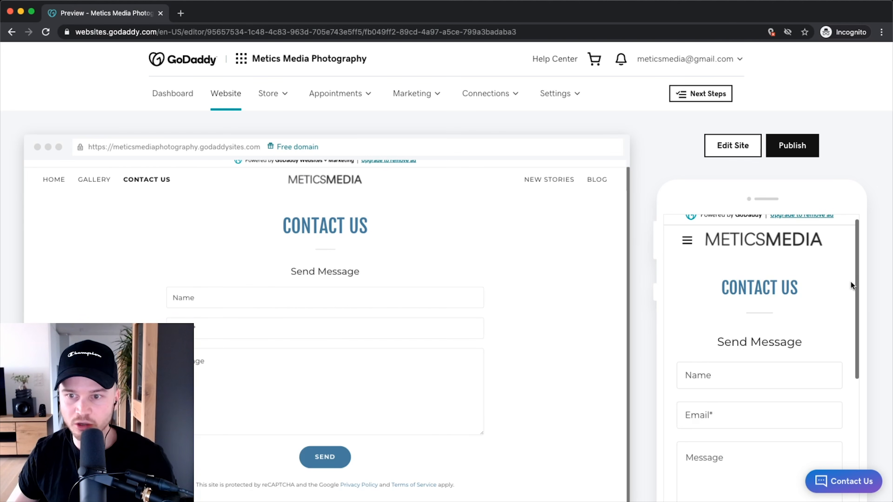
# Check the Contact Us page in the mobile preview and open the Blog page from the mobile navigation to review it.
pyautogui.scroll(-1, 816, 268)
pyautogui.scroll(2, 812, 269)
pyautogui.click(686, 251)
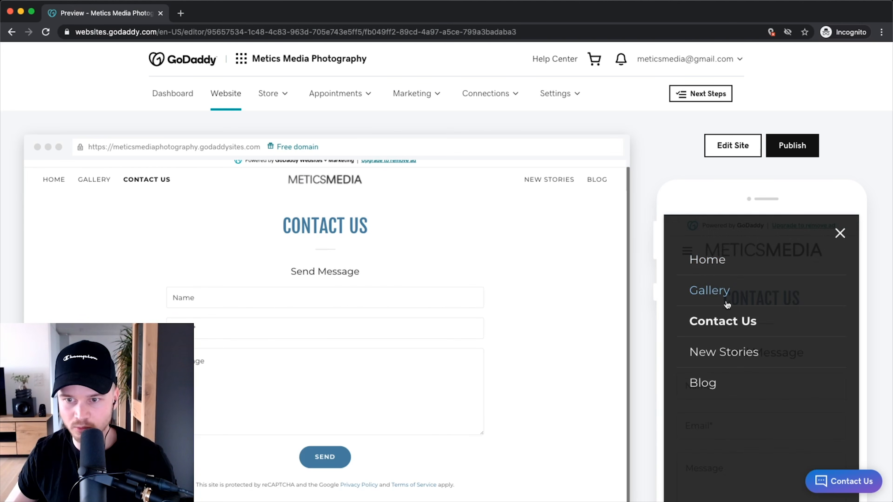
pyautogui.click(702, 383)
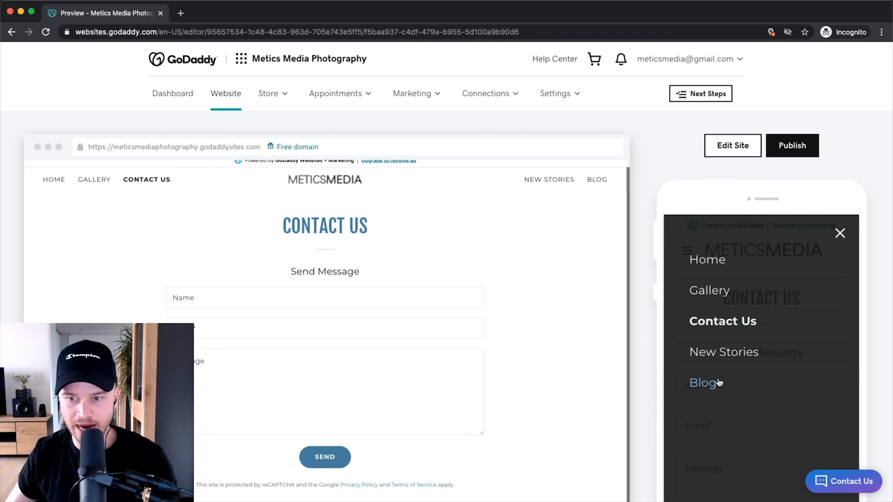
pyautogui.scroll(-5, 799, 347)
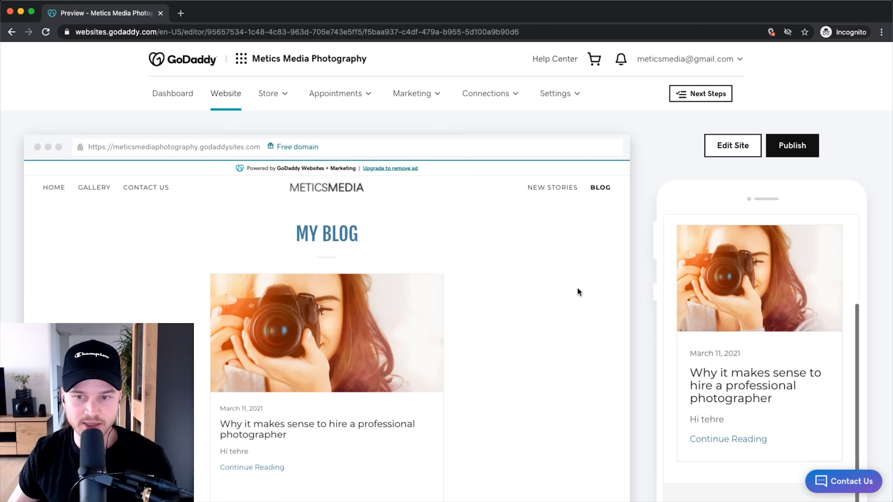
pyautogui.scroll(-5, 577, 288)
pyautogui.scroll(5, 580, 292)
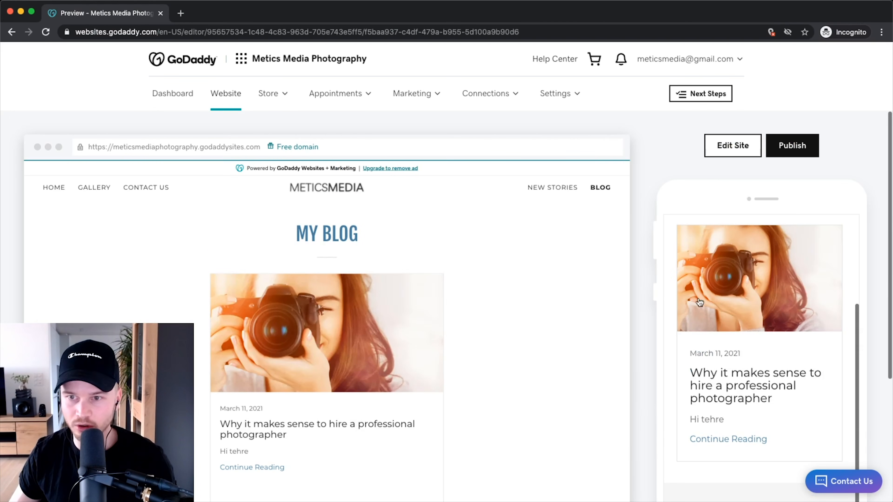
# Return to editing the site, publish it and open the live website.
pyautogui.click(718, 148)
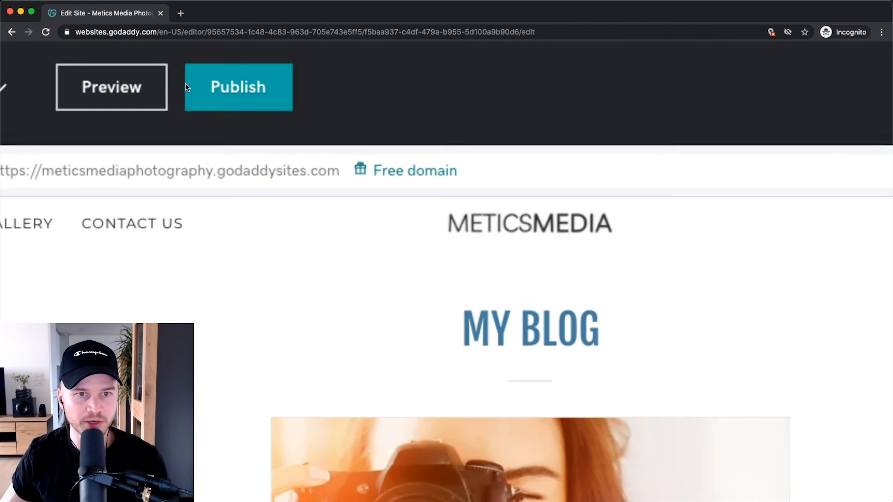
pyautogui.click(199, 87)
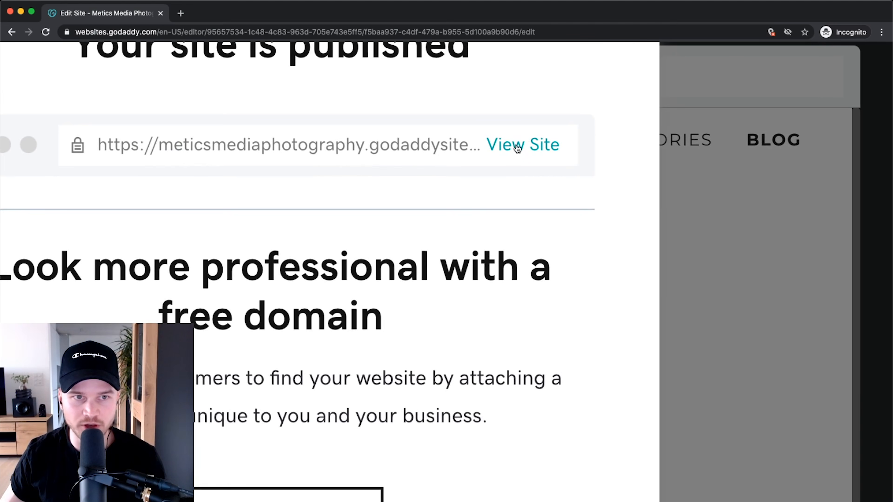
pyautogui.click(549, 136)
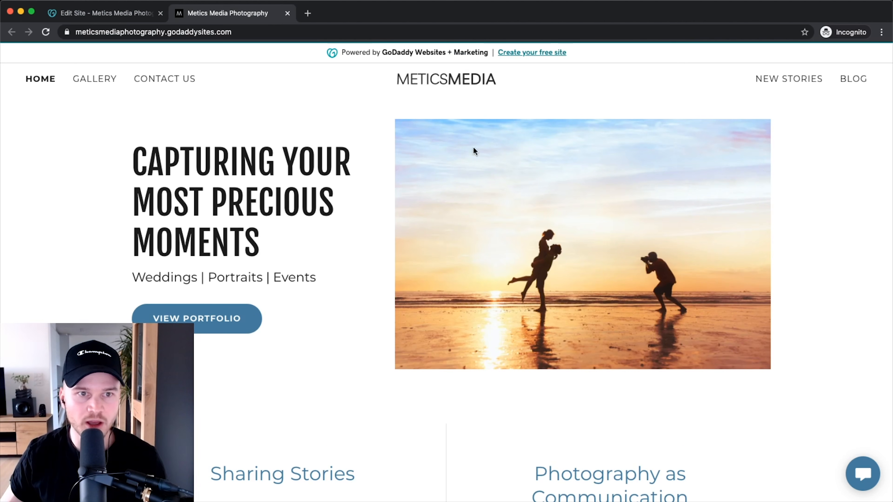
# Browse the published site's Gallery, Contact Us, New Stories and Blog pages and return to Home.
pyautogui.click(102, 81)
pyautogui.click(174, 80)
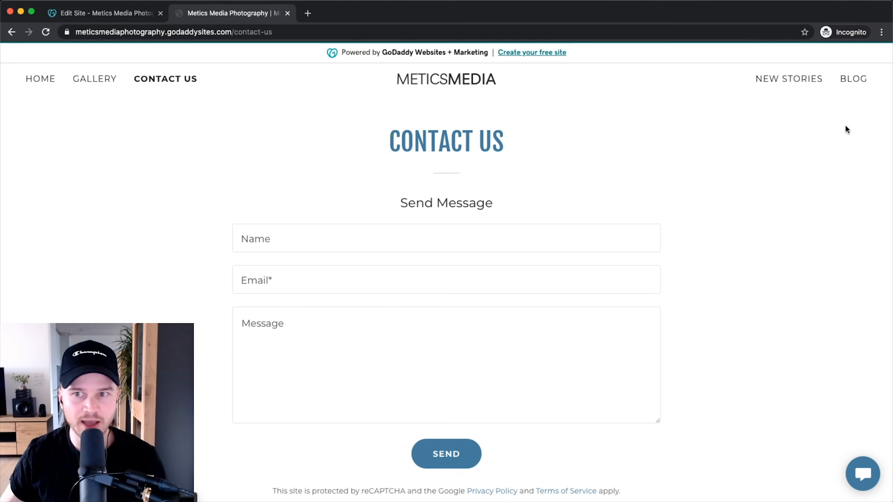
pyautogui.click(795, 84)
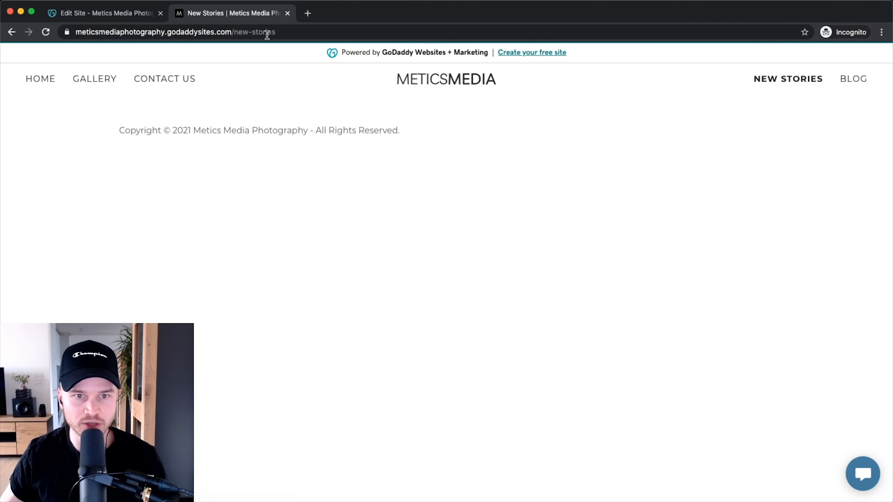
pyautogui.click(845, 78)
pyautogui.click(47, 78)
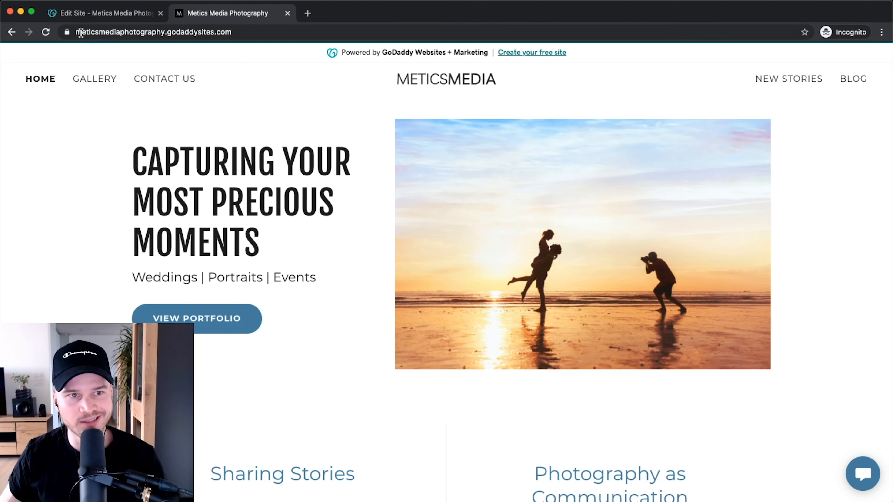
# Examine the published site's web address, especially its godaddysites.com ending, and close the live site.
pyautogui.moveTo(75, 32); pyautogui.dragTo(143, 32)
pyautogui.click(109, 32)
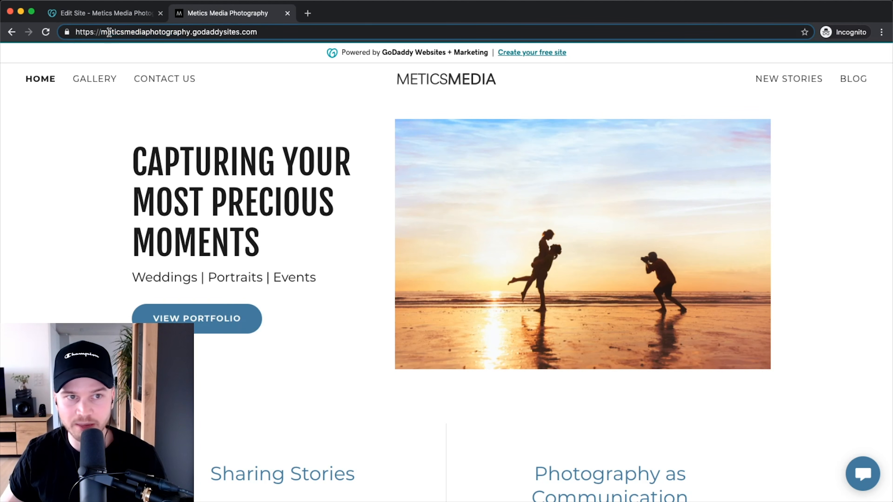
pyautogui.moveTo(189, 33); pyautogui.dragTo(268, 34)
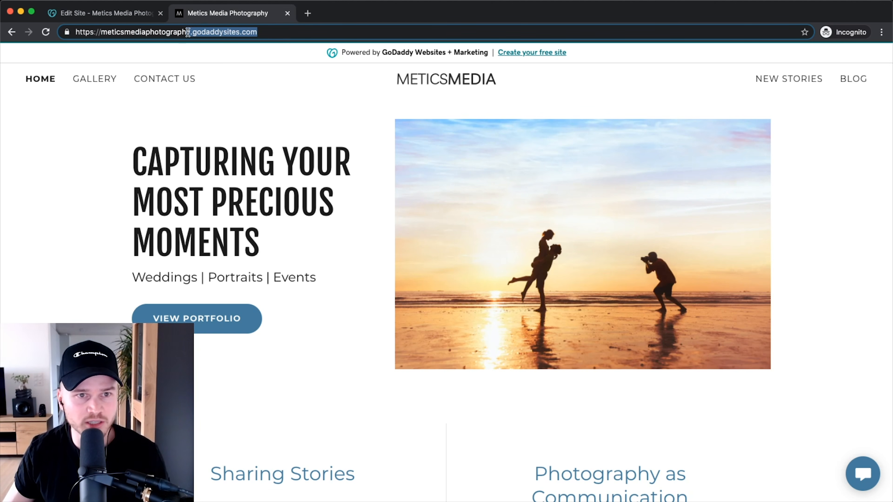
pyautogui.press('Left')
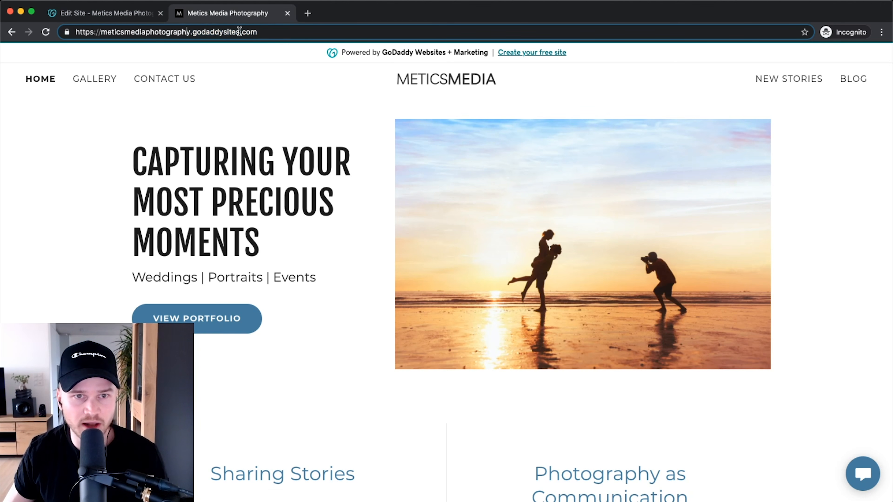
pyautogui.click(287, 13)
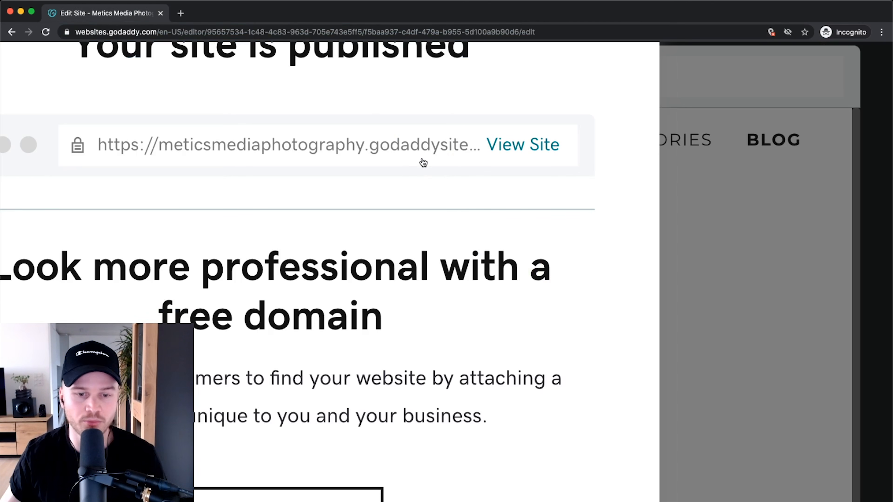
# Open the domain selection for the published site and examine the recommended domains and the option for an already owned domain.
pyautogui.scroll(-5, 419, 164)
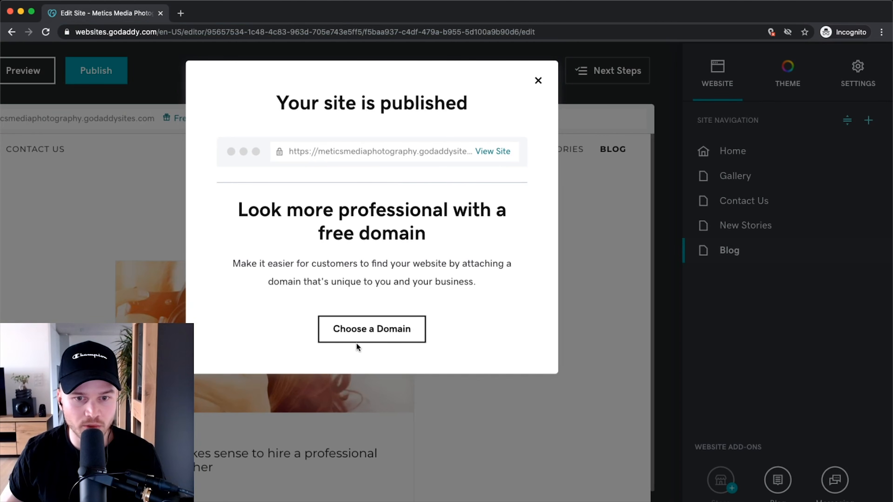
pyautogui.scroll(5, 356, 343)
pyautogui.click(365, 329)
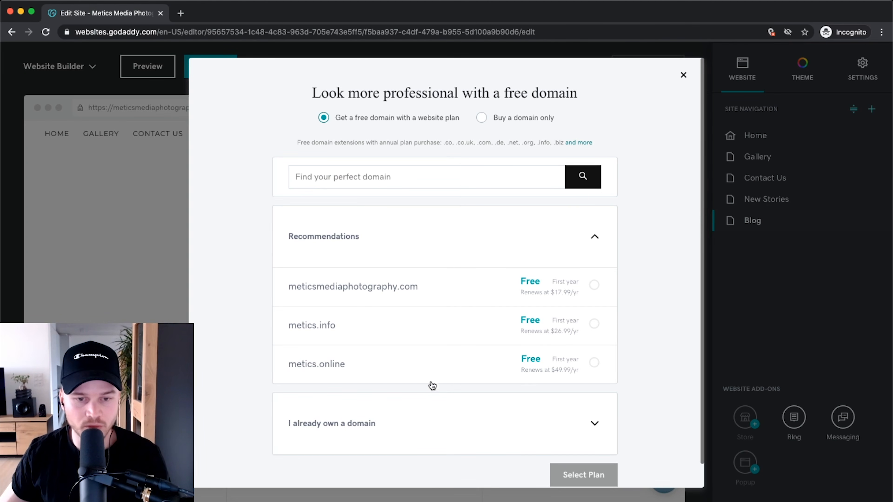
pyautogui.scroll(5, 416, 424)
pyautogui.scroll(-1, 353, 427)
pyautogui.click(353, 429)
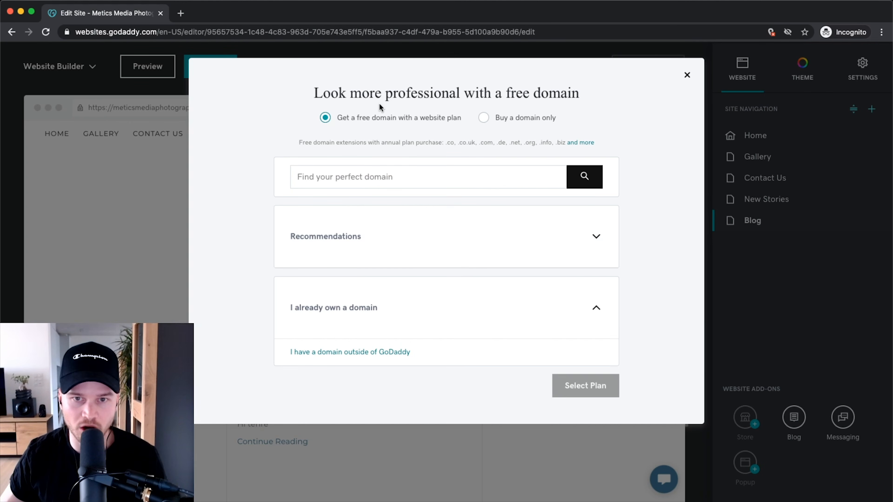
# Search for the domain name meticsphotography.
pyautogui.scroll(5, 376, 158)
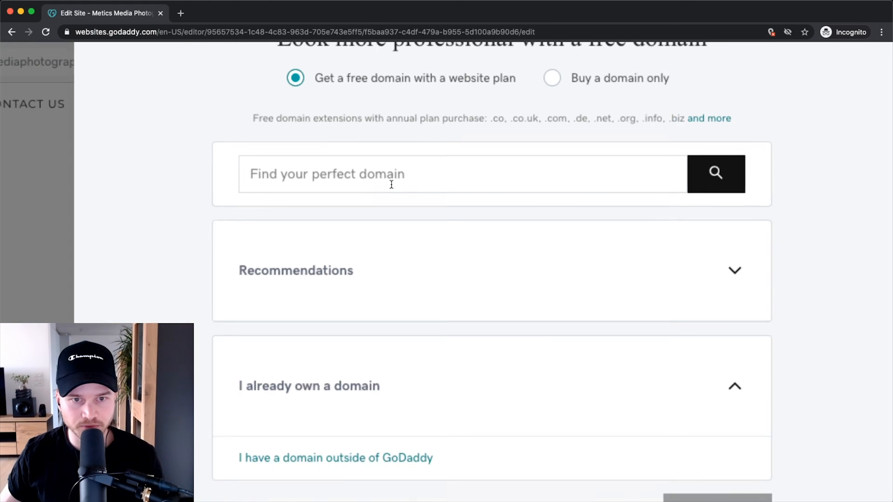
pyautogui.click(350, 173)
pyautogui.scroll(-3, 390, 178)
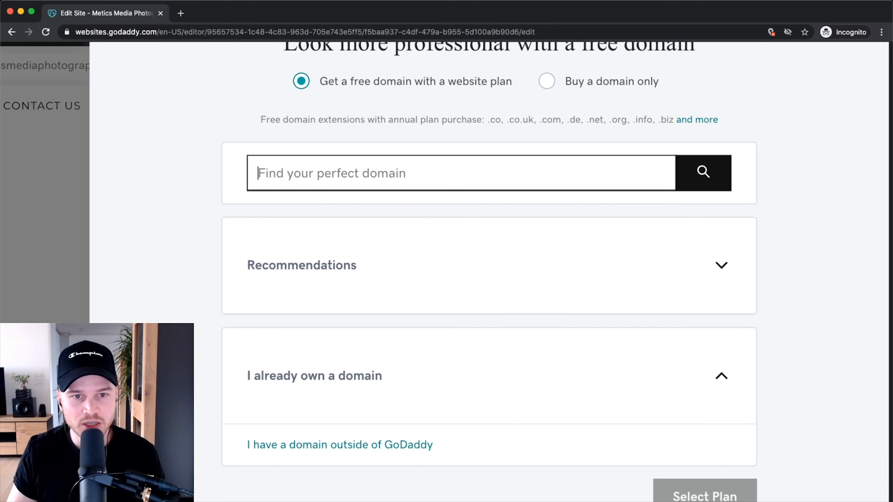
pyautogui.write('meticsphotography')
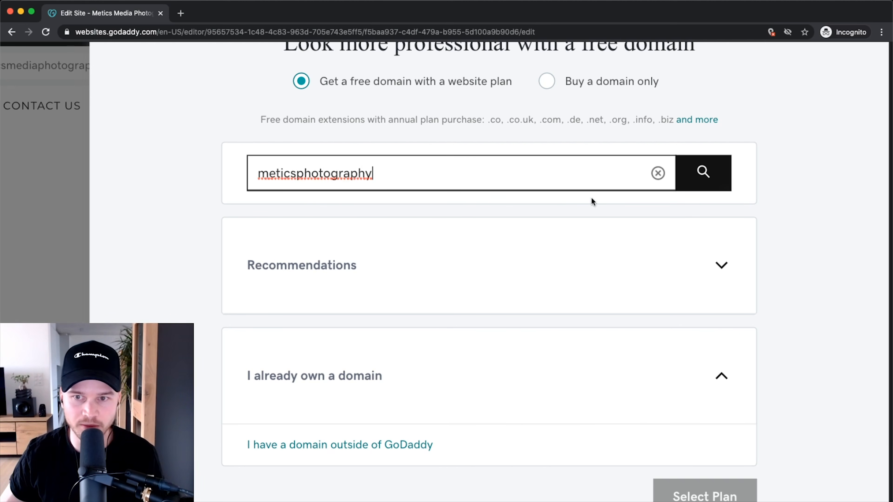
pyautogui.click(701, 172)
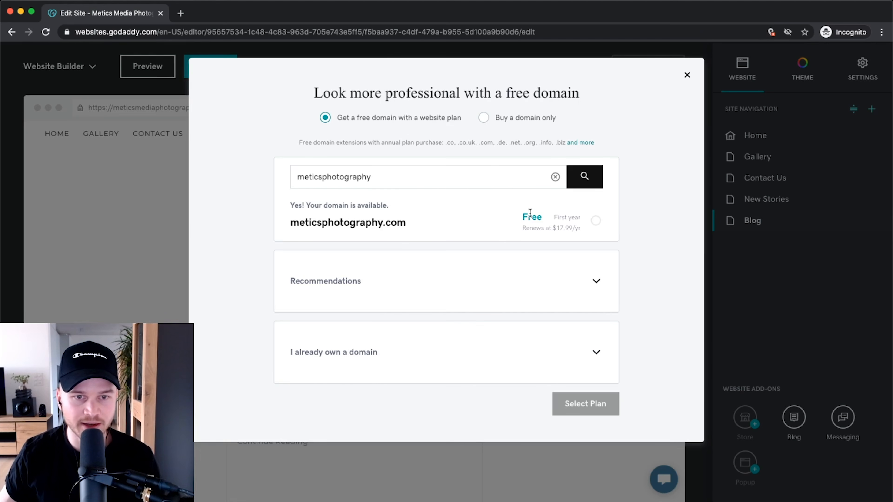
# Review the search result and select the domain meticsphotography.com.
pyautogui.scroll(5, 302, 224)
pyautogui.moveTo(272, 228); pyautogui.dragTo(516, 233)
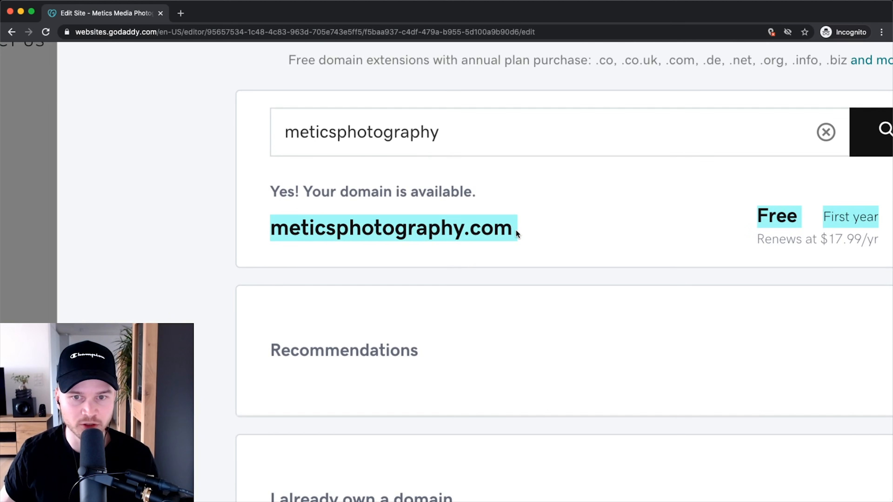
pyautogui.moveTo(267, 191); pyautogui.dragTo(480, 192)
pyautogui.scroll(-5, 561, 198)
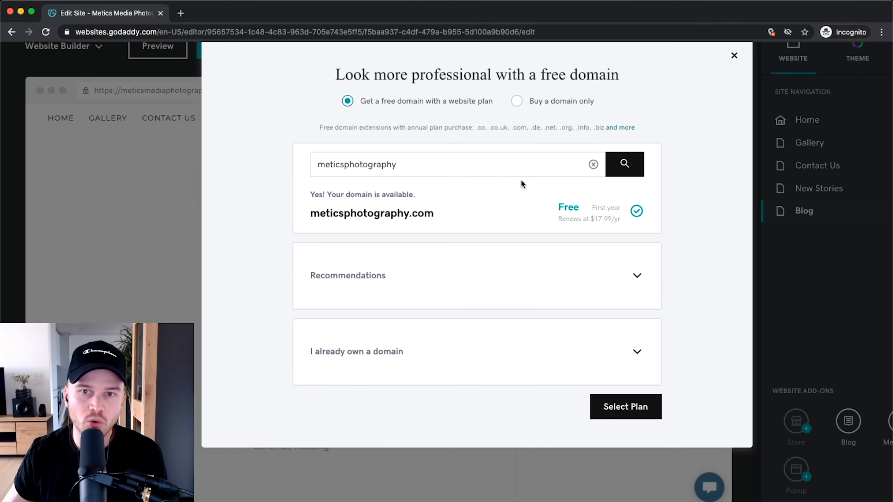
# Switch to buying the domain only to compare its price, and switch back to the free domain with a website plan.
pyautogui.scroll(5, 545, 110)
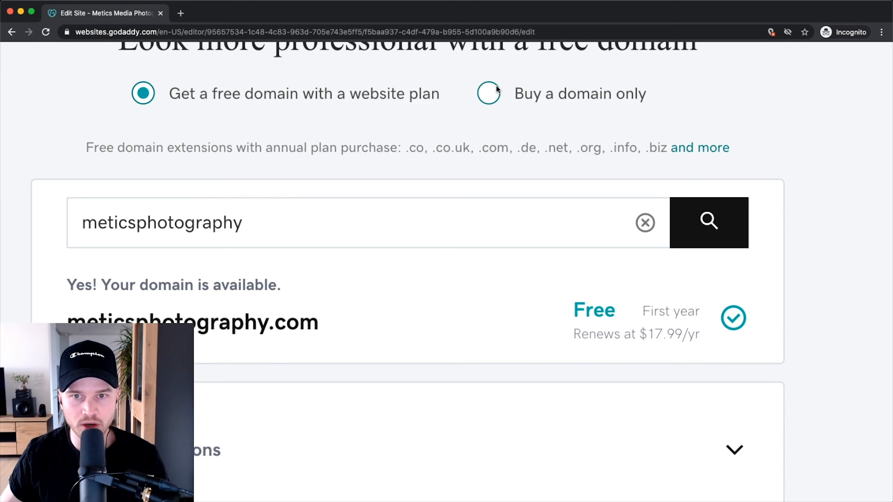
pyautogui.click(496, 86)
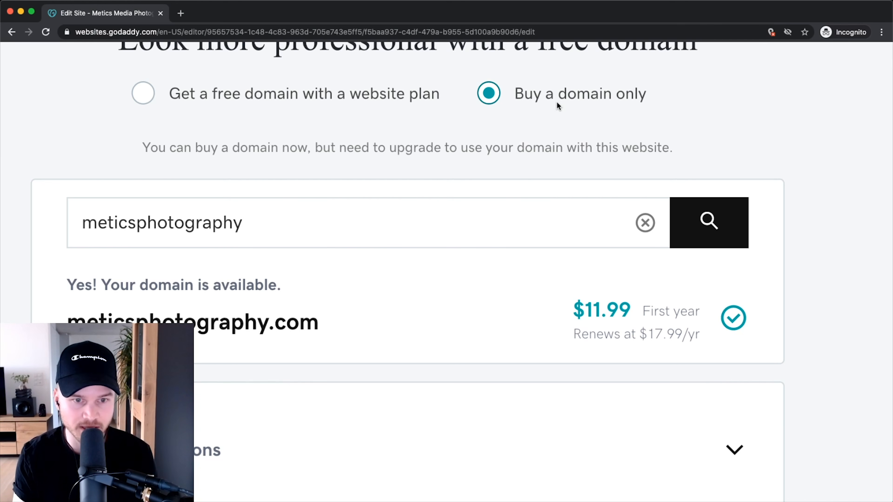
pyautogui.scroll(-2, 557, 102)
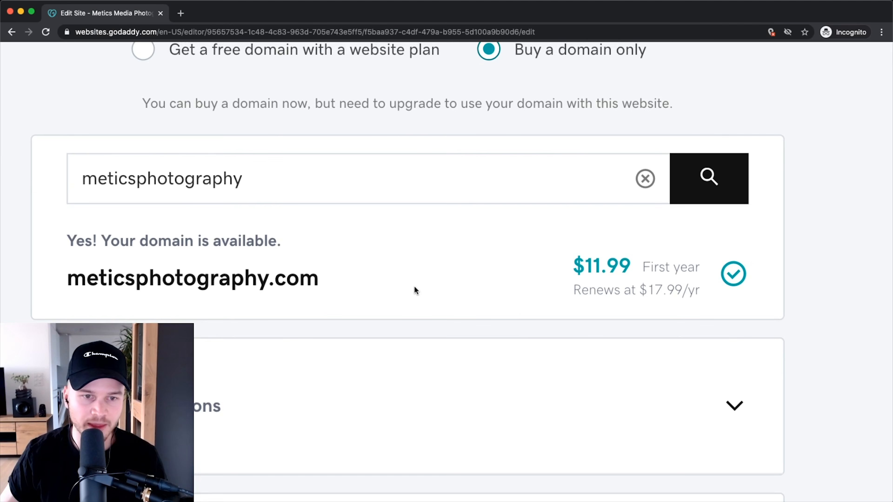
pyautogui.scroll(-5, 418, 286)
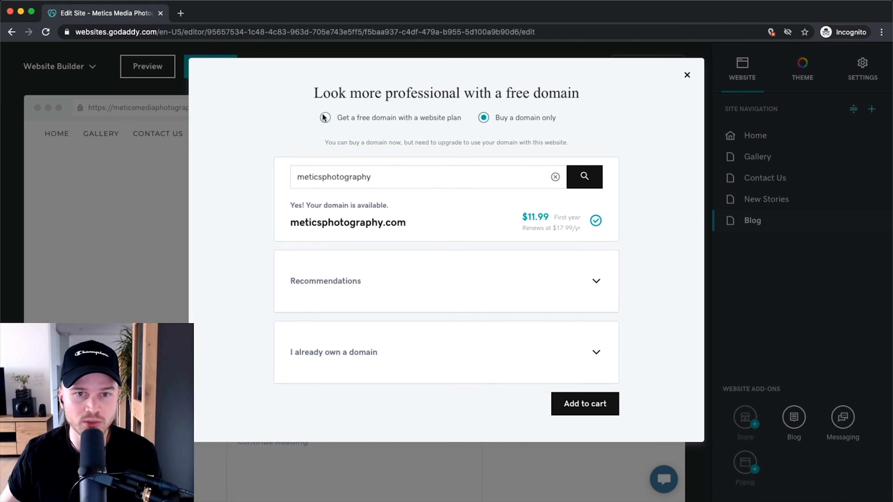
pyautogui.scroll(5, 352, 123)
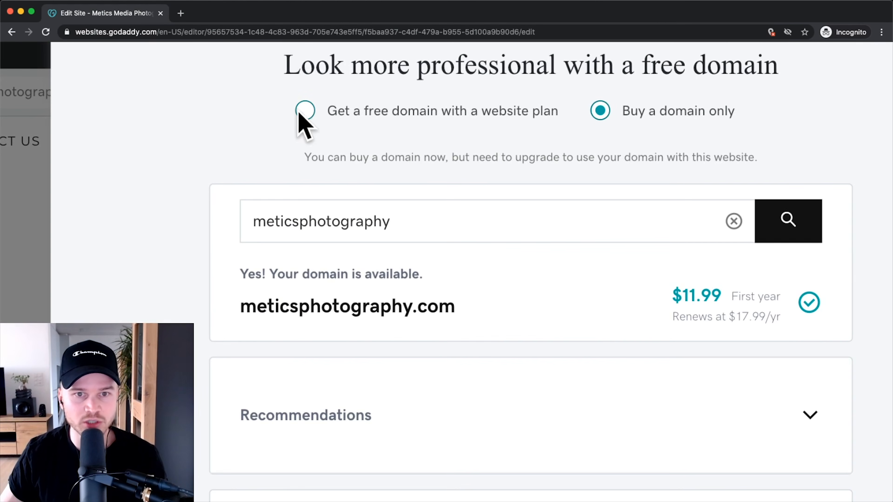
pyautogui.click(305, 111)
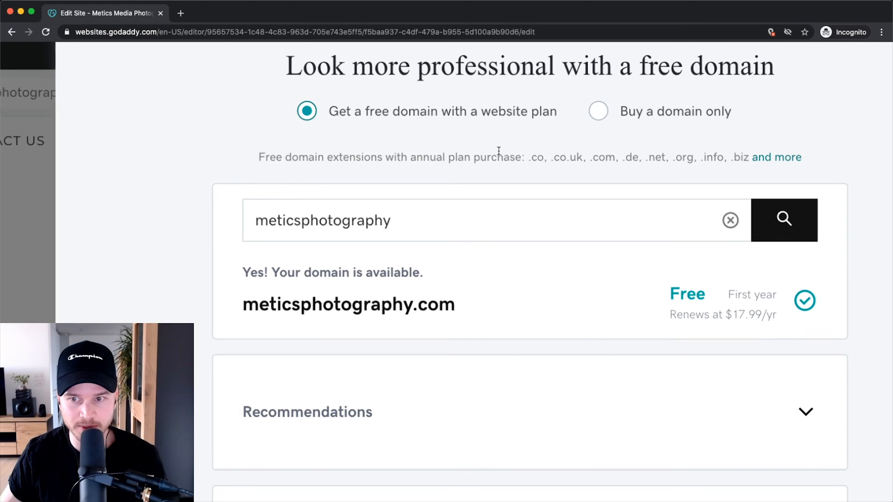
# Continue to the plan selection for the chosen domain, review the annual plan discount and compare monthly with yearly billing, keeping yearly.
pyautogui.scroll(-5, 498, 151)
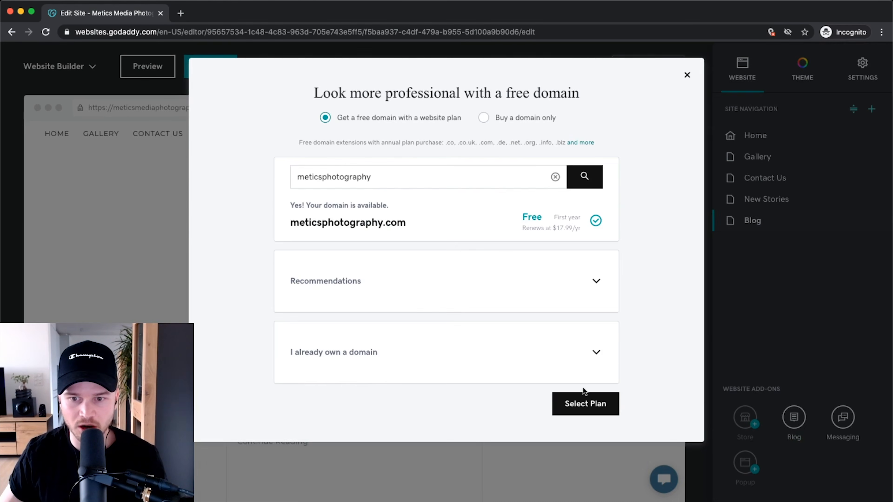
pyautogui.click(586, 404)
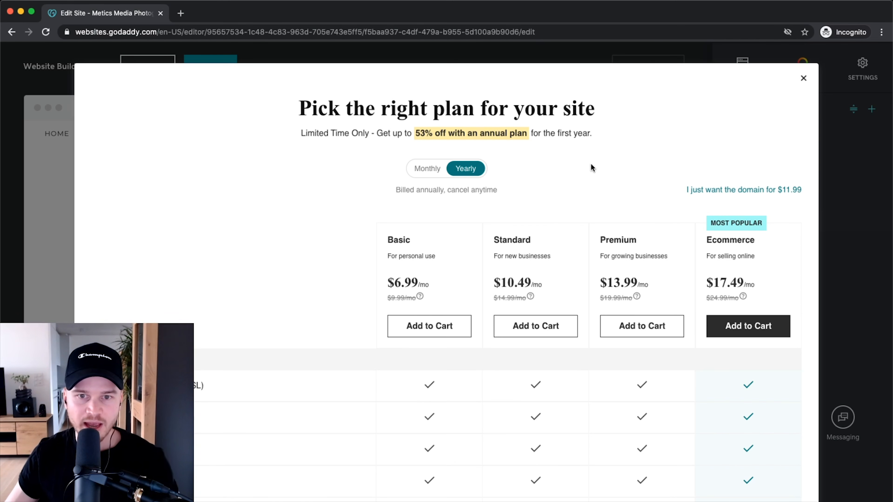
pyautogui.scroll(5, 565, 120)
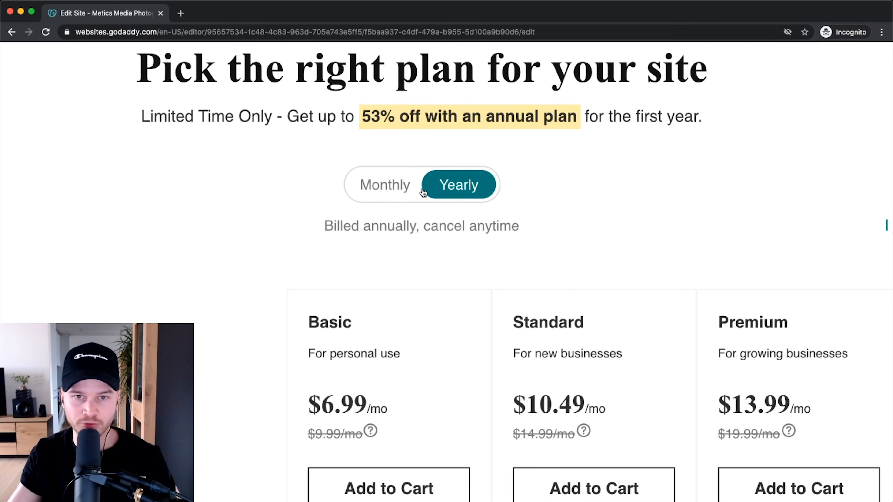
pyautogui.moveTo(361, 116); pyautogui.dragTo(565, 114)
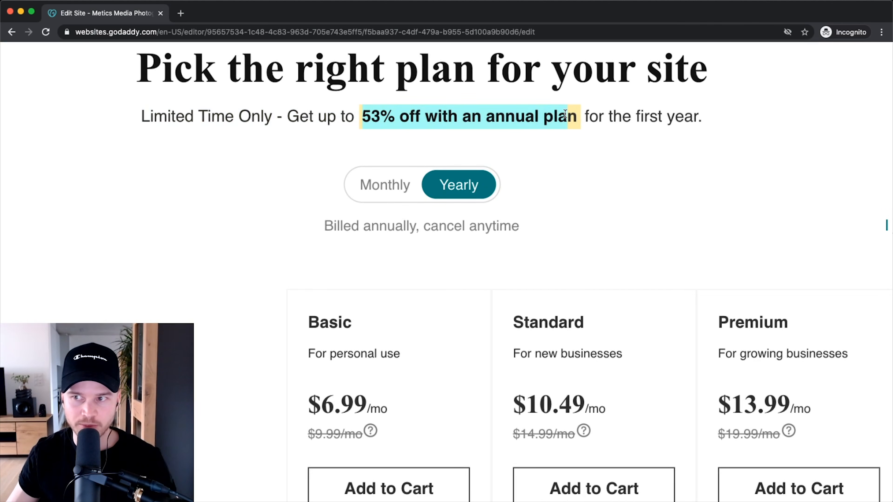
pyautogui.click(576, 187)
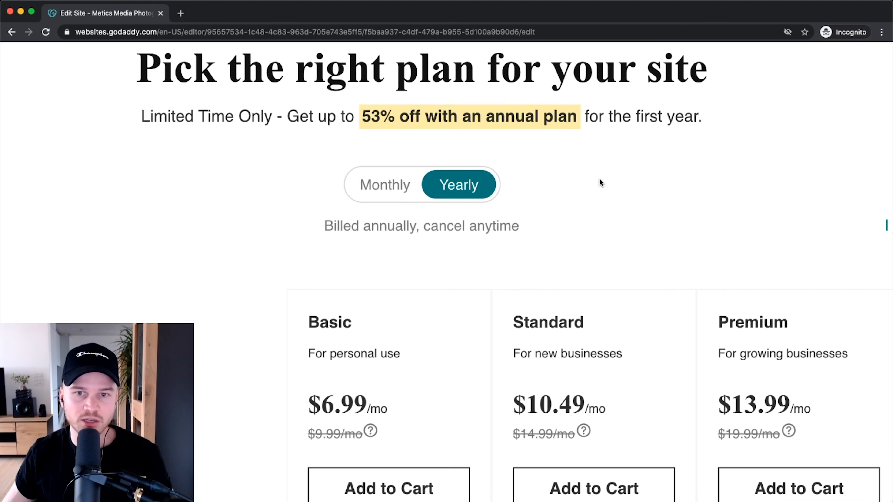
pyautogui.click(395, 186)
pyautogui.click(457, 186)
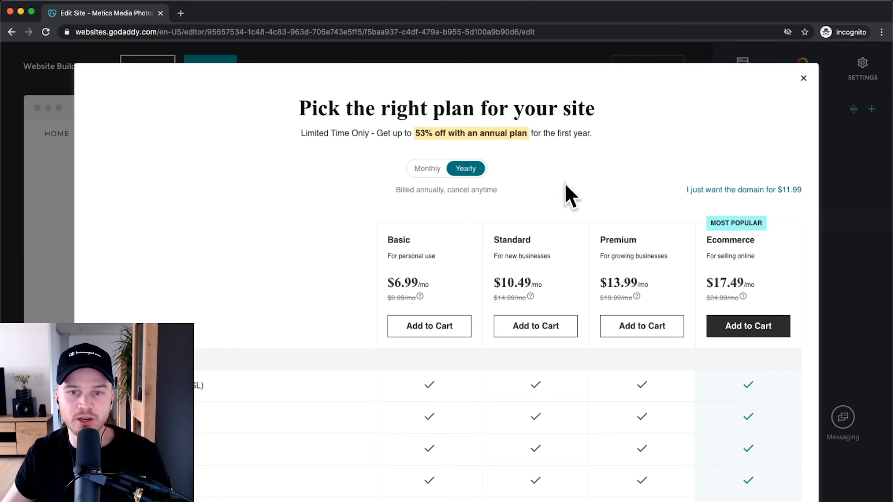
# Compare the Basic, Standard, Premium and Ecommerce plans by price, SEO, appointments, social media, email marketing and online store features.
pyautogui.scroll(-2, 494, 175)
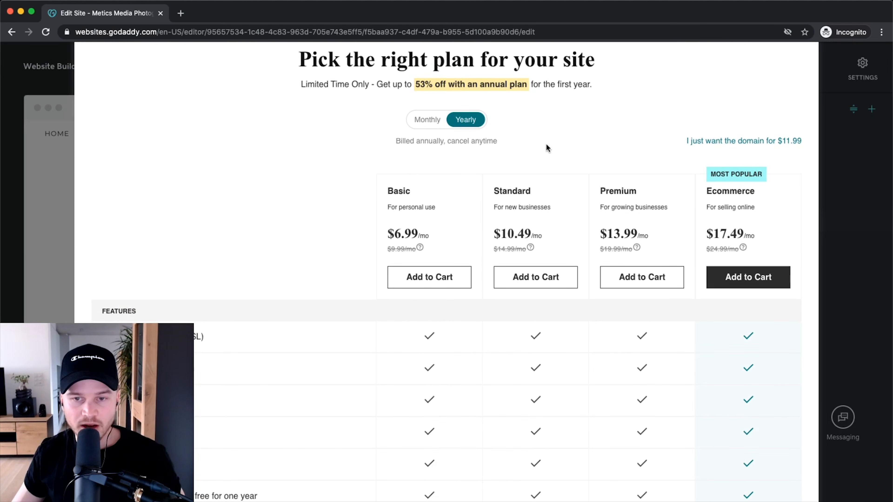
pyautogui.scroll(-1, 531, 158)
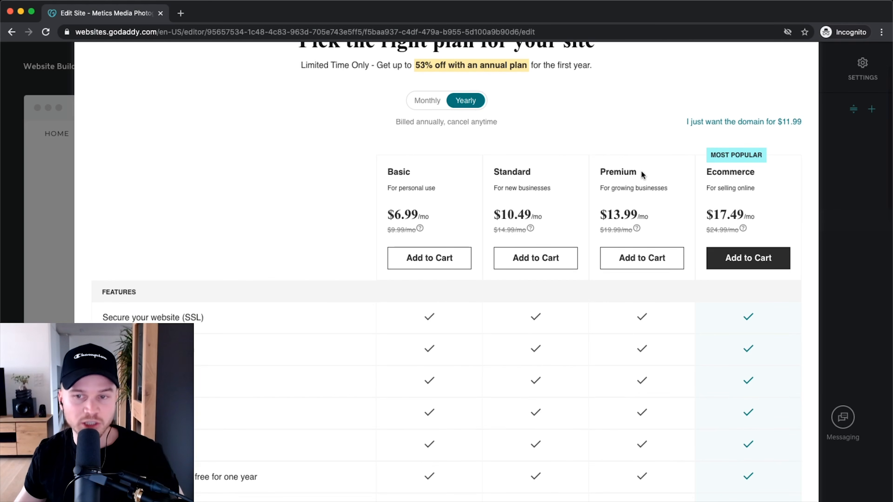
pyautogui.scroll(5, 767, 168)
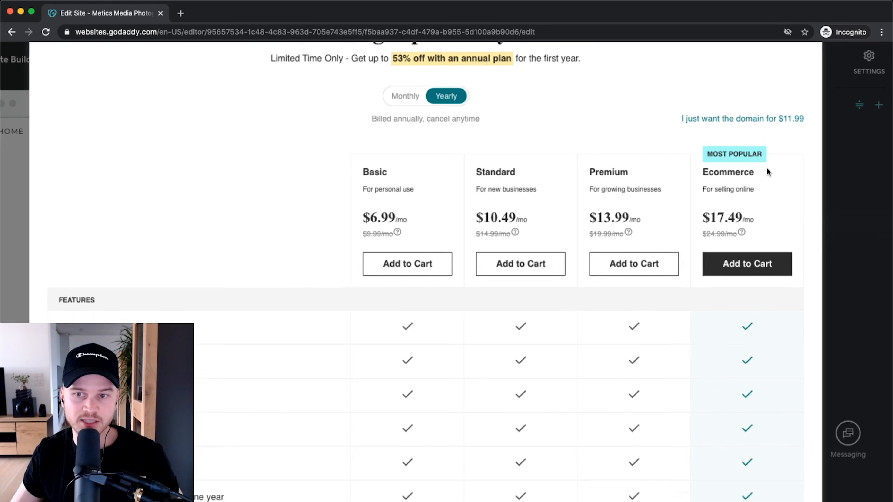
pyautogui.moveTo(606, 176); pyautogui.dragTo(751, 173)
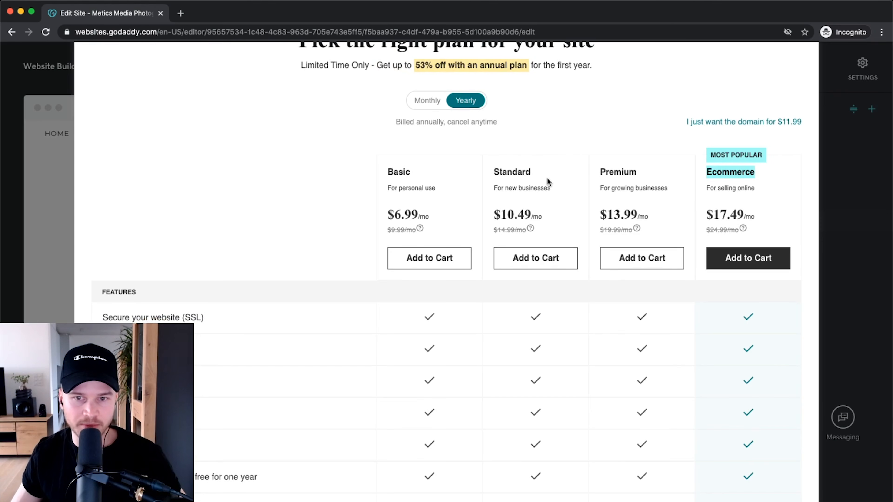
pyautogui.scroll(-7, 547, 178)
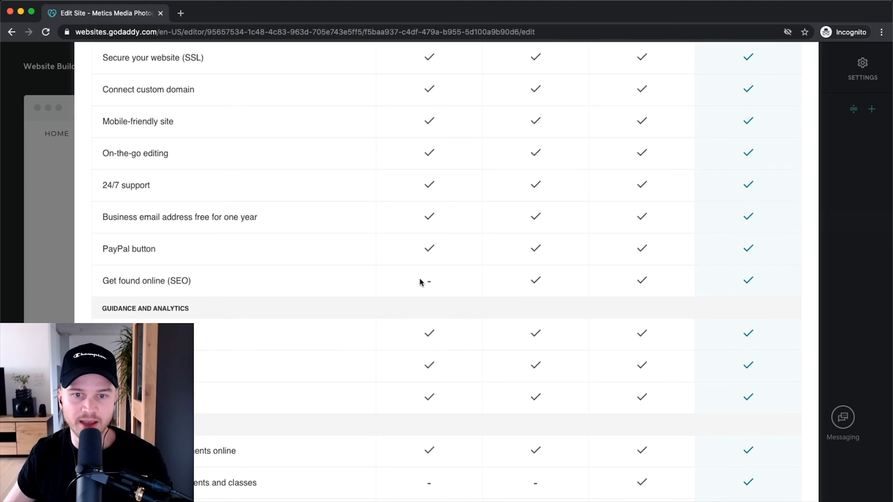
pyautogui.scroll(10, 427, 196)
pyautogui.scroll(-20, 468, 280)
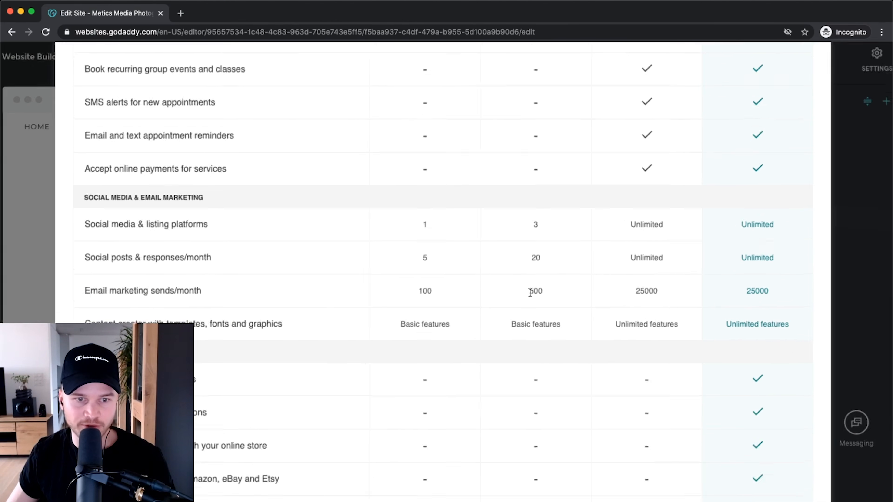
pyautogui.doubleClick(533, 291)
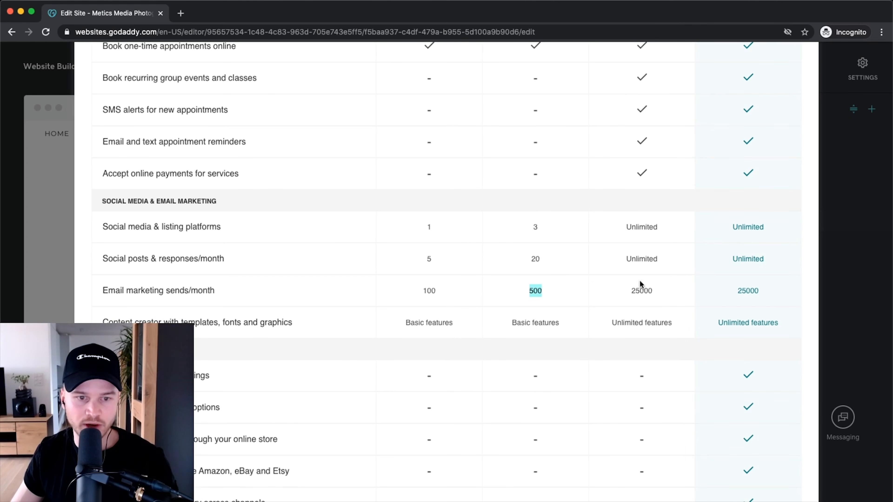
pyautogui.scroll(-5, 646, 287)
# Add the Standard plan with yearly billing to the cart.
pyautogui.scroll(15, 618, 293)
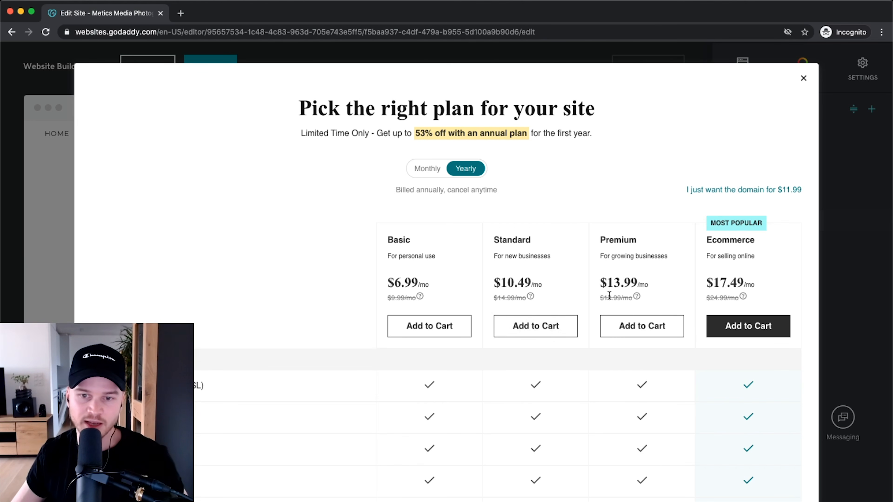
pyautogui.click(519, 324)
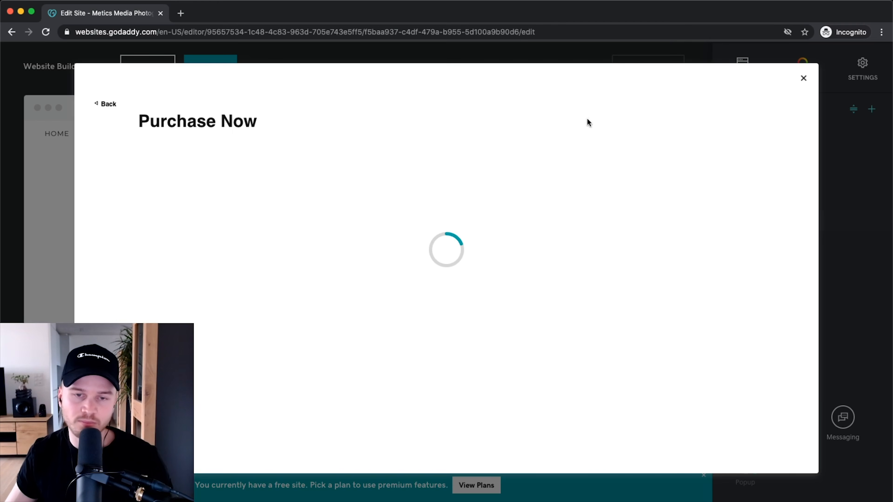